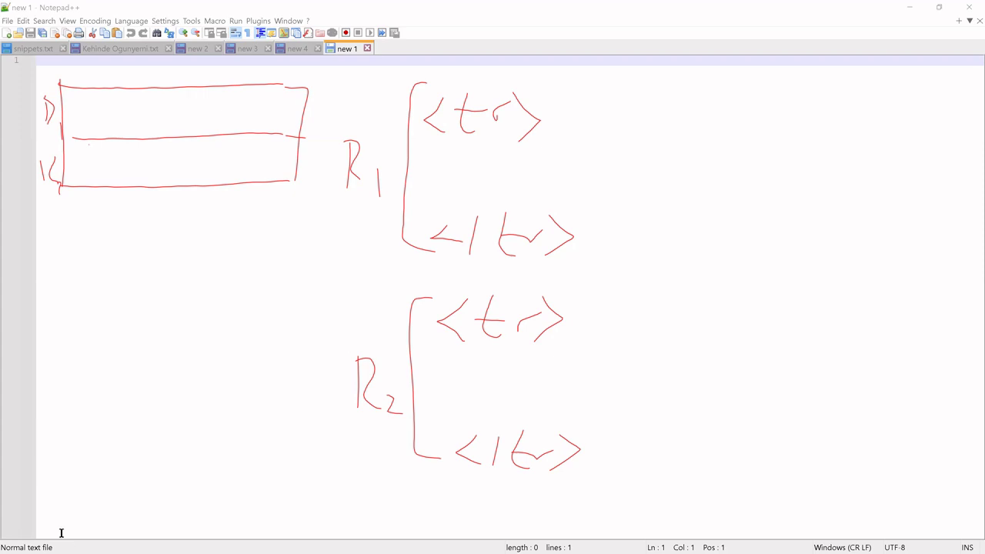
- Switch to Excel, create a blank workbook and erase the red pen drawings from the screen
key("super")
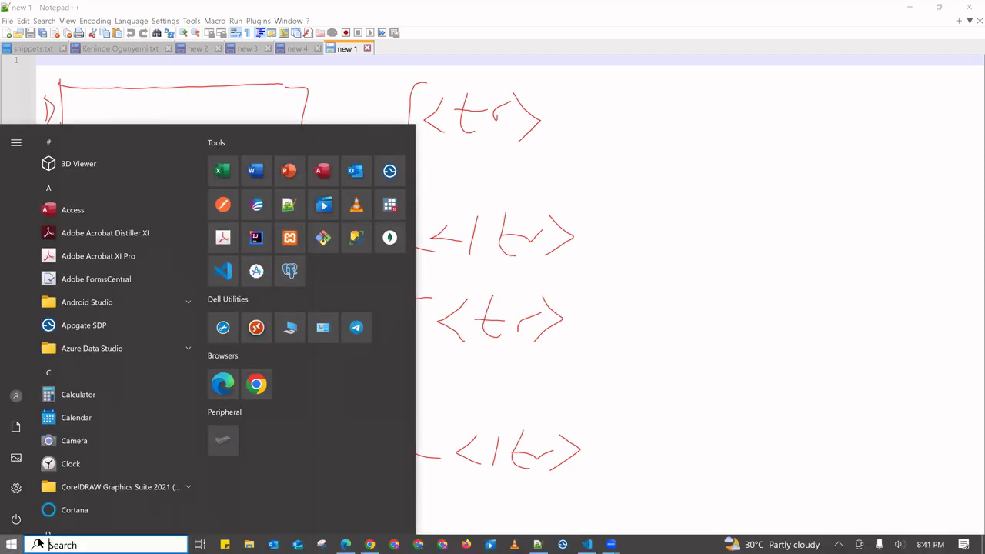
left_click(223, 173)
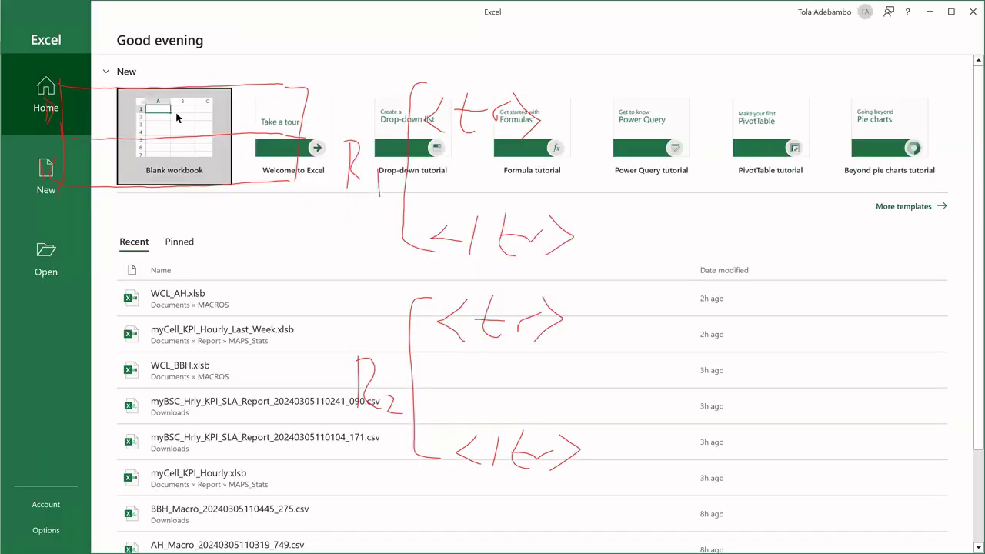
left_click(176, 113)
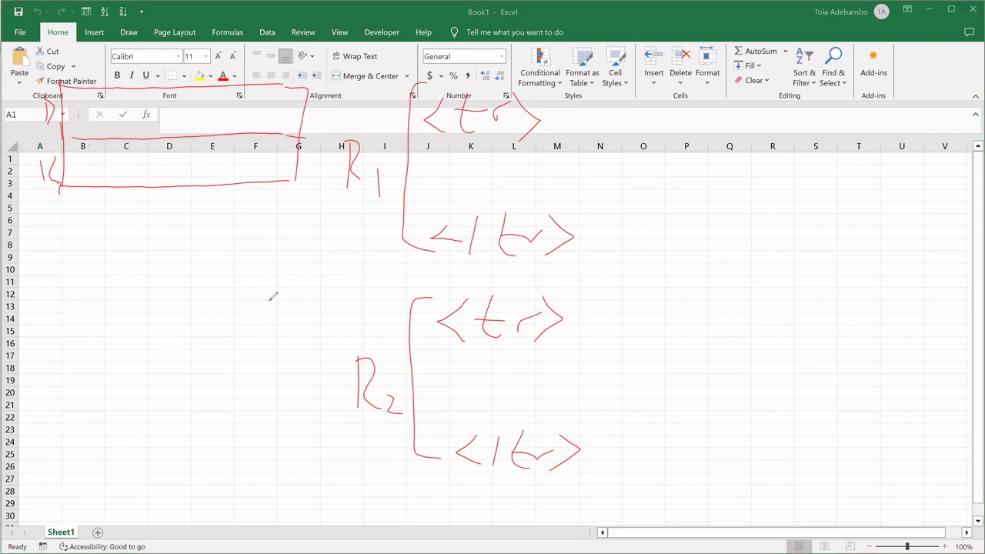
key("e")
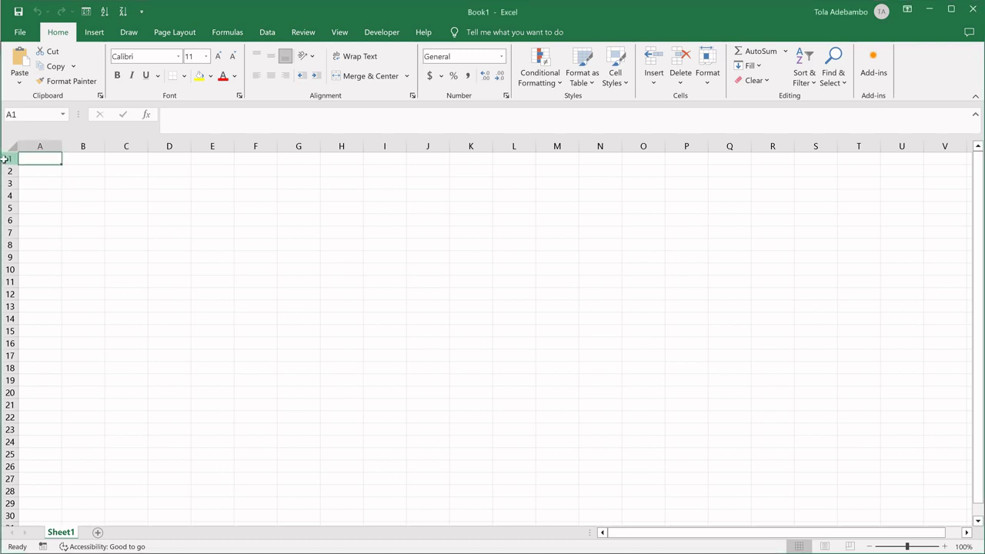
- Examine the worksheet's rows by selecting rows 1 to 4 in turn, going to the last row and returning to cell A1
left_click(8, 159)
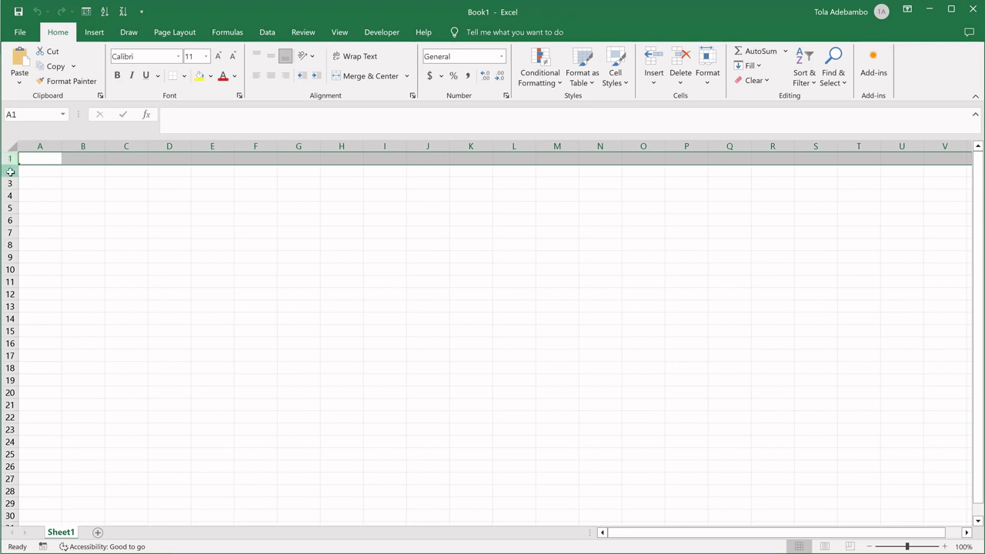
left_click(8, 171)
left_click(7, 183)
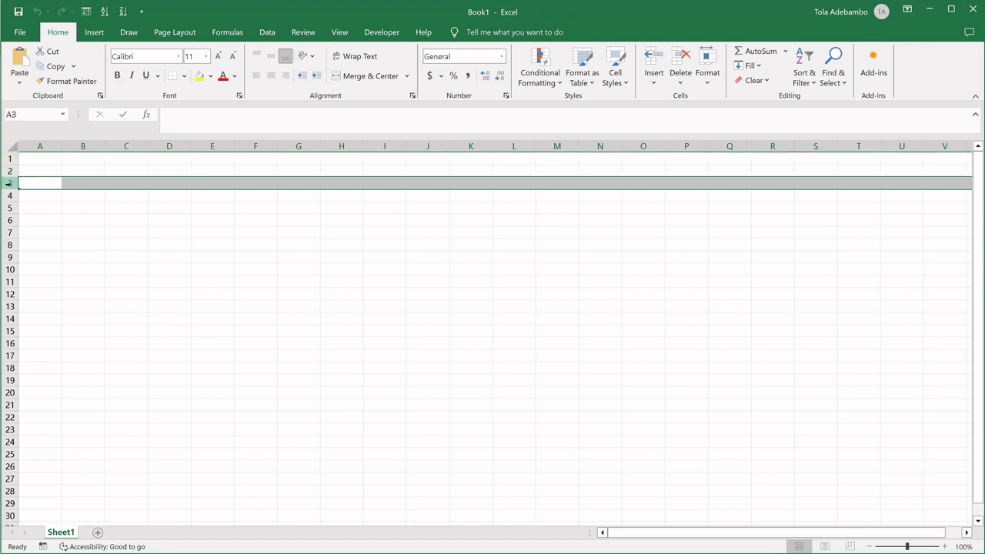
left_click(7, 195)
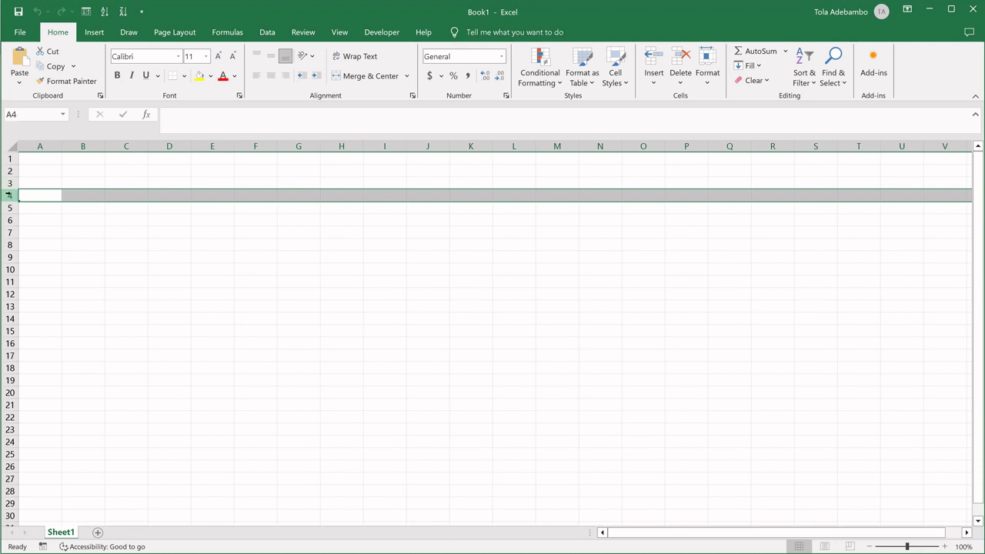
key("ctrl+Down")
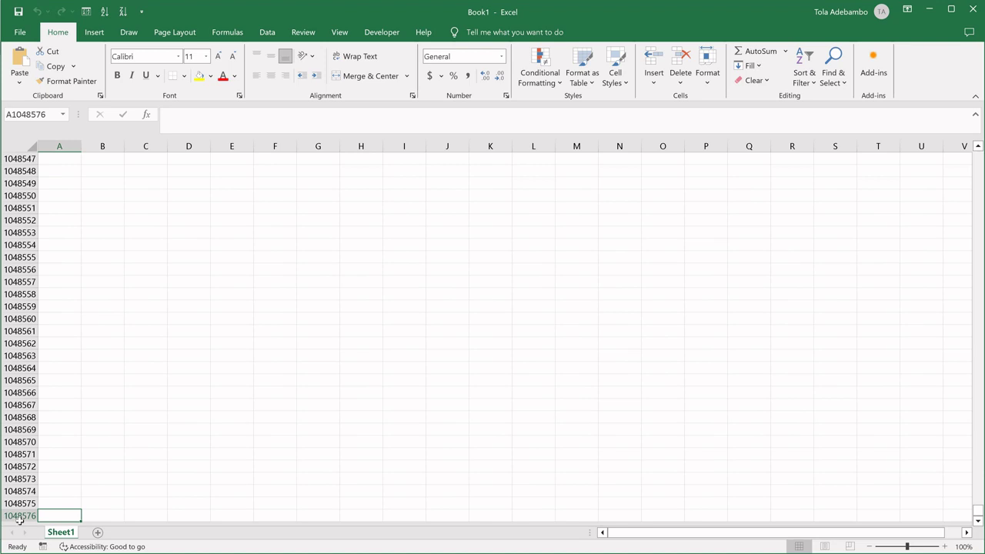
key("ctrl+Home")
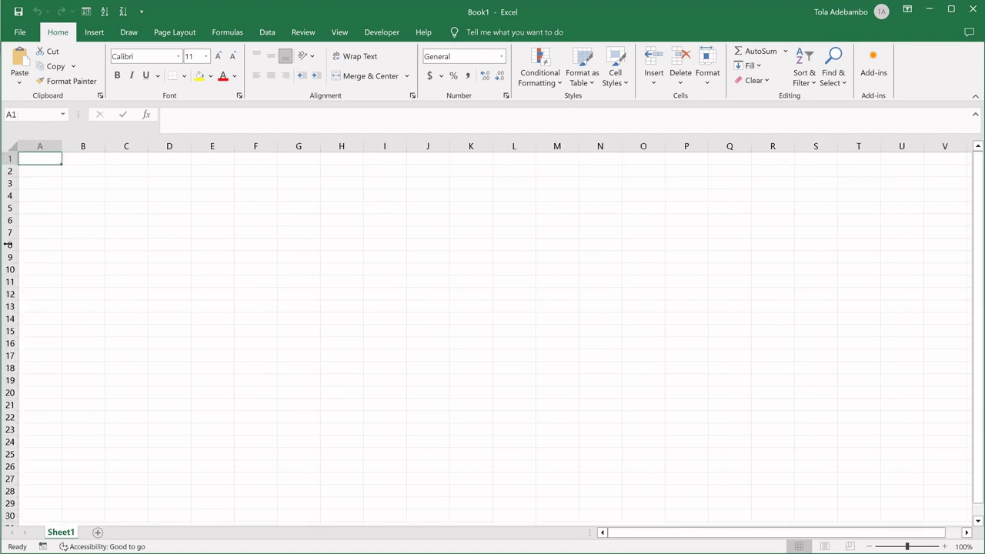
- Examine the worksheet's columns by selecting columns A, B, C and D one at a time
left_click(39, 140)
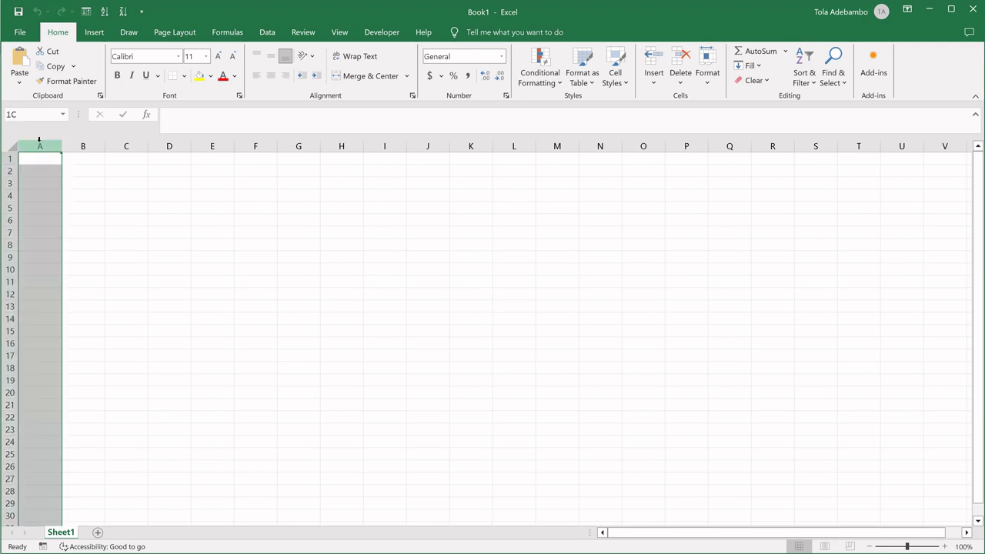
left_click(82, 139)
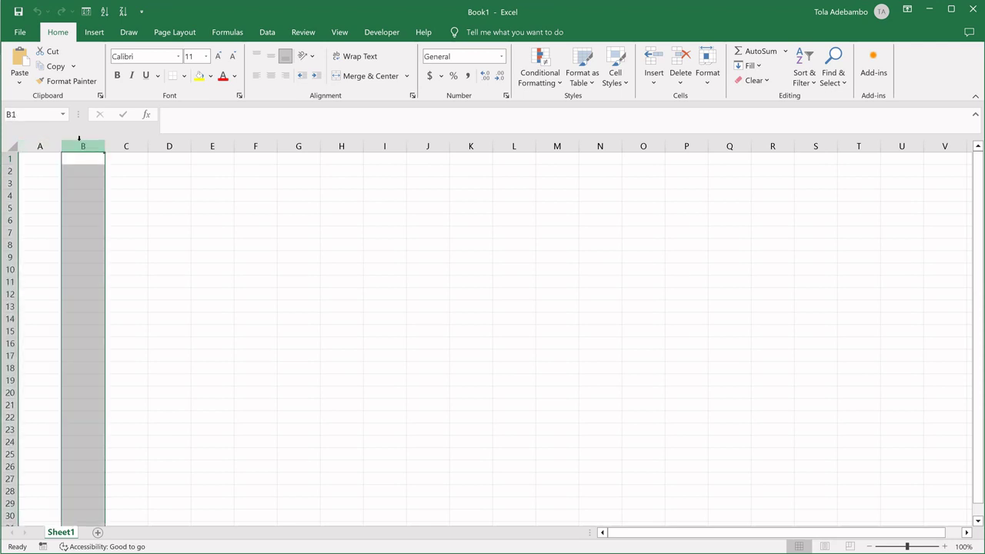
left_click(48, 143)
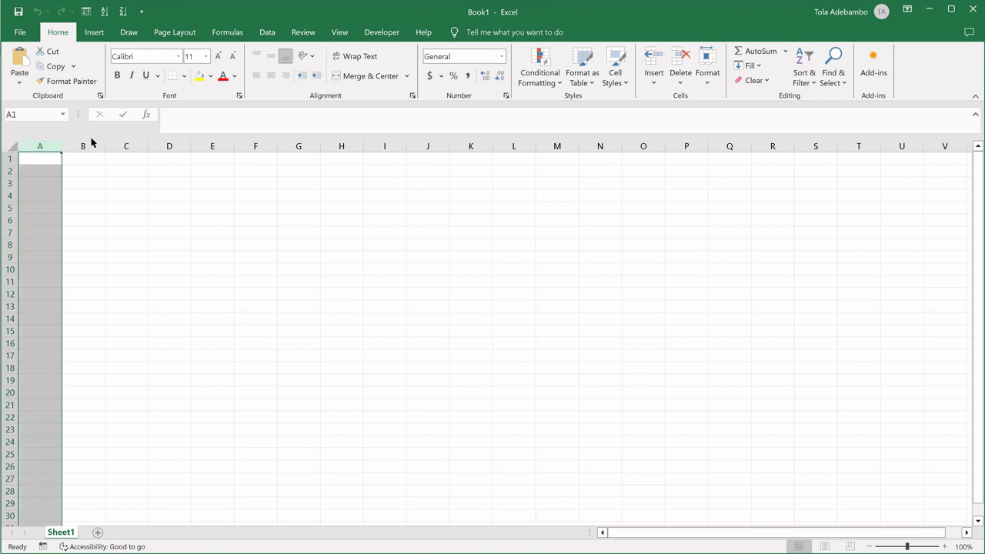
left_click(83, 144)
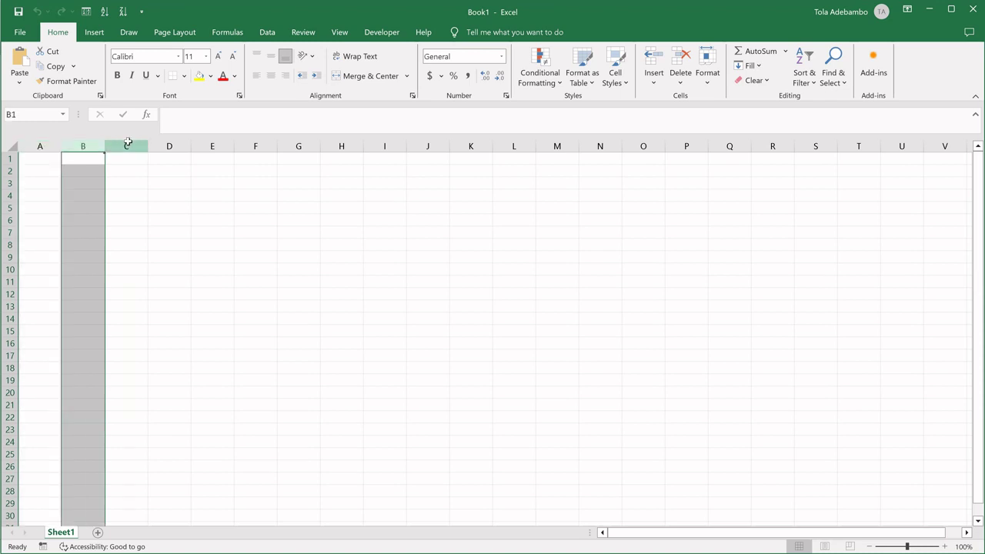
left_click(127, 143)
left_click(168, 145)
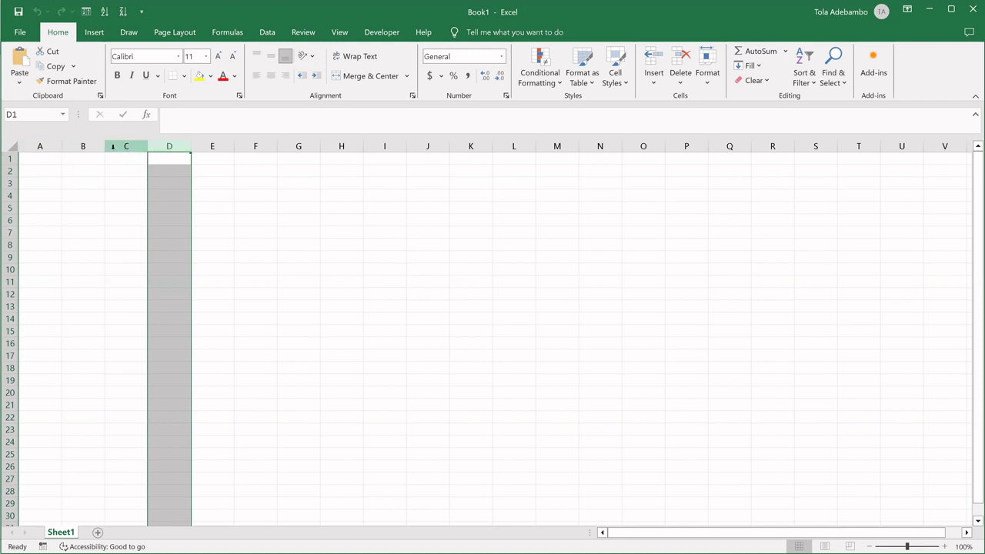
- Fill all of column B and all of row 4 with yellow
left_click(82, 145)
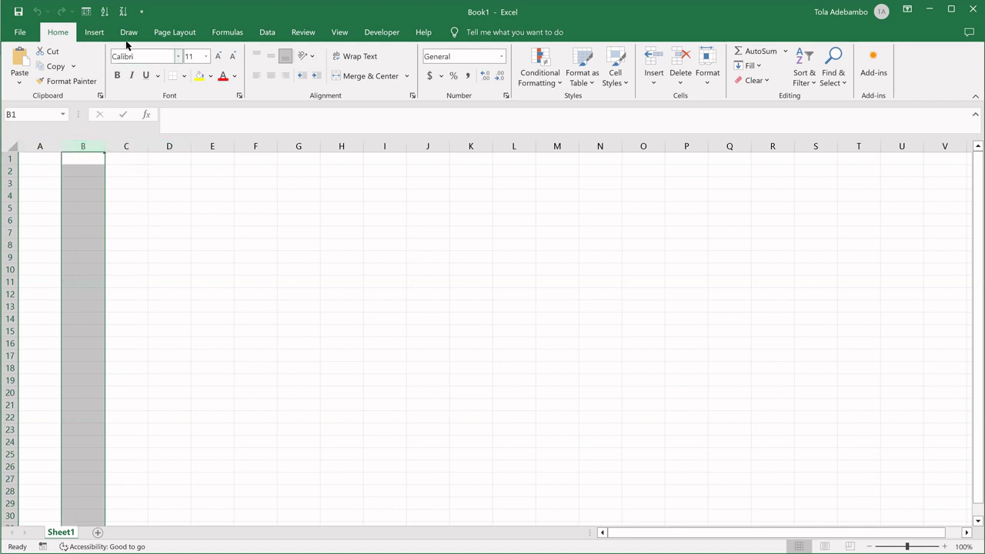
left_click(198, 76)
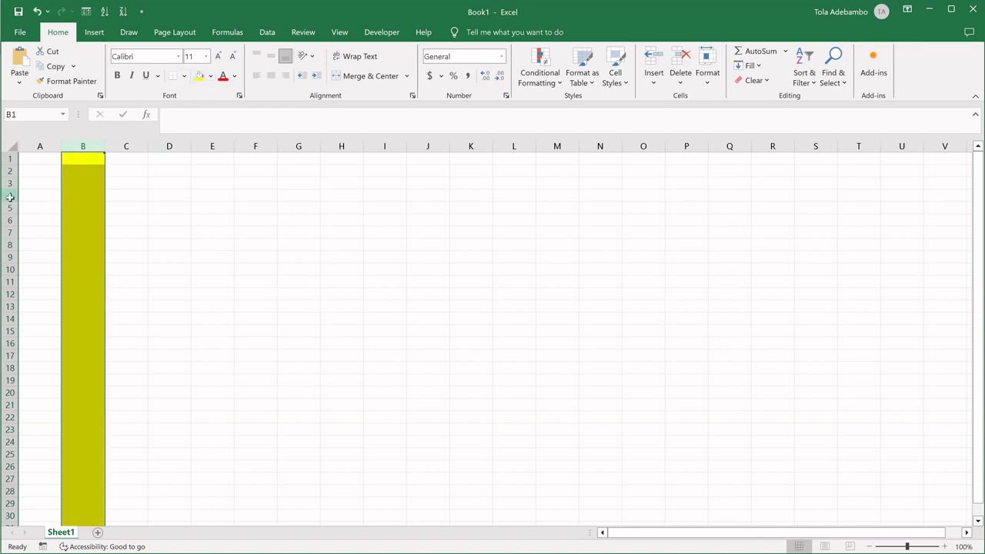
left_click(9, 196)
left_click(198, 75)
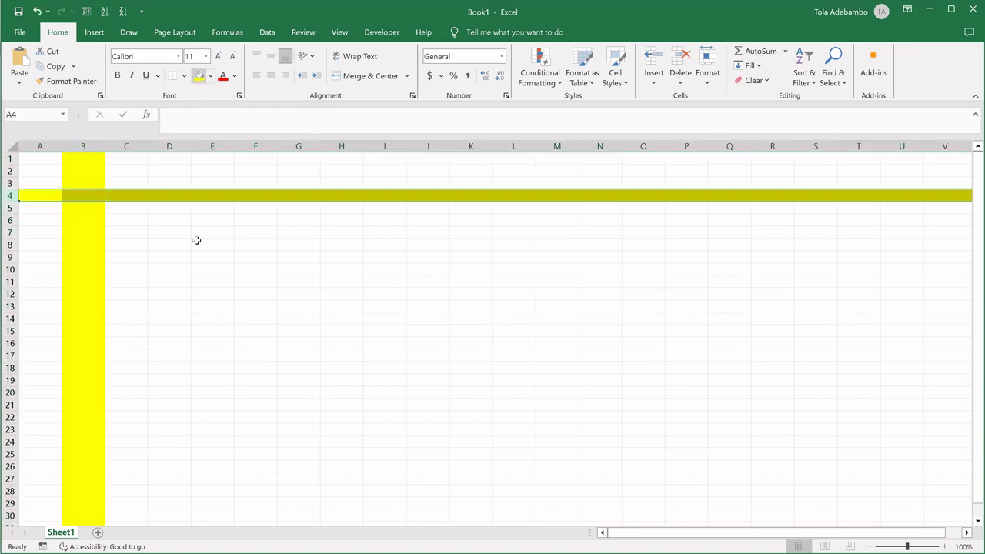
left_click(199, 260)
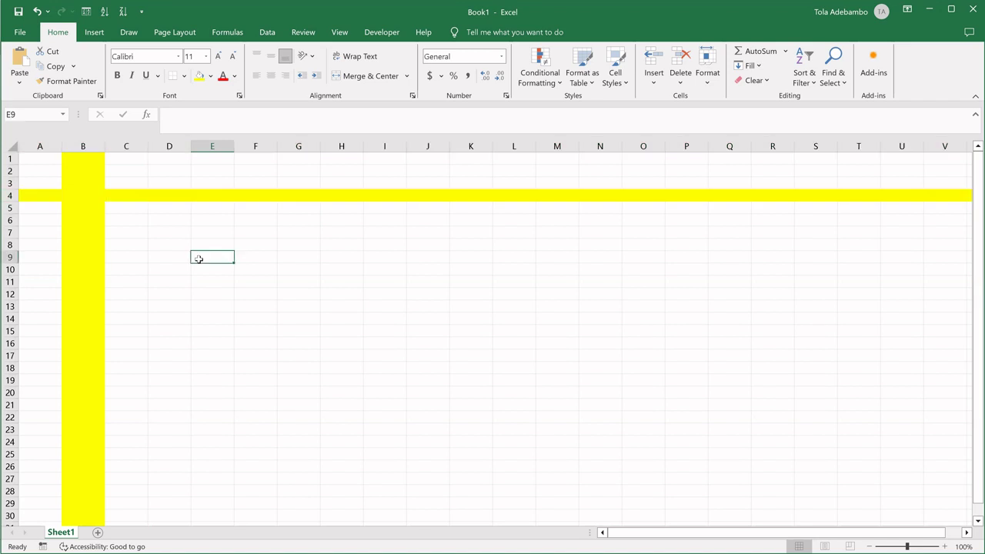
- Examine cell B4 and its cell reference where column B and row 4 intersect
left_click(84, 195)
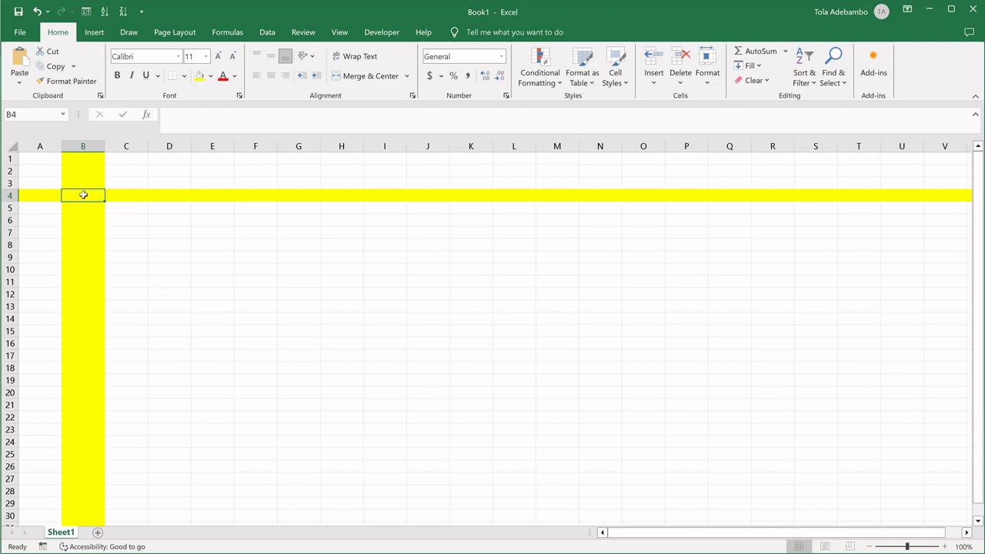
left_click(17, 115)
left_click(82, 139)
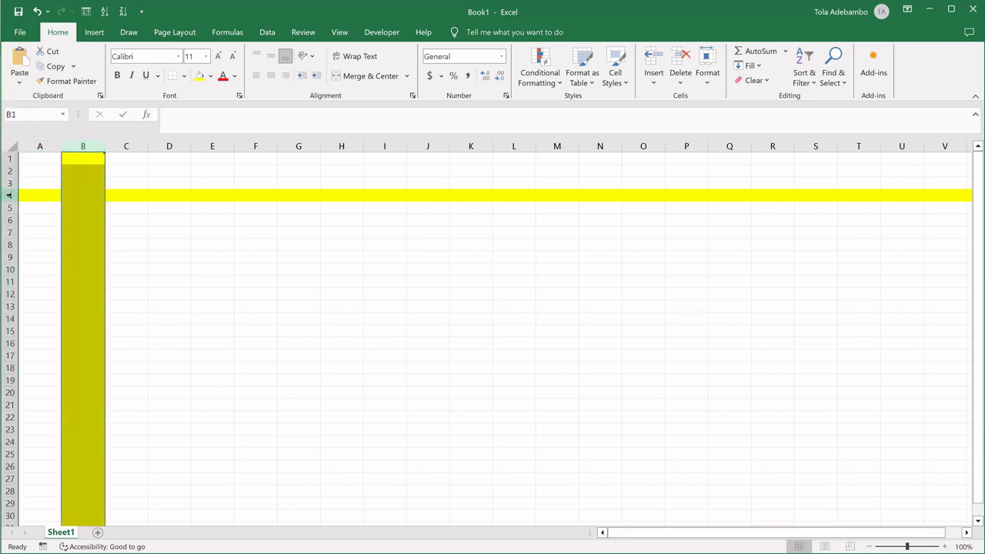
left_click(9, 196)
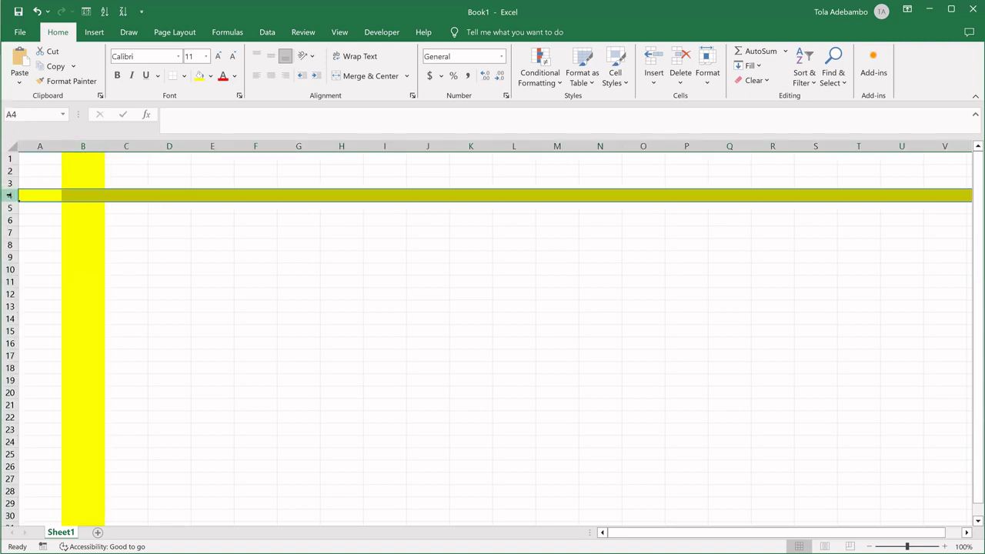
left_click(79, 196)
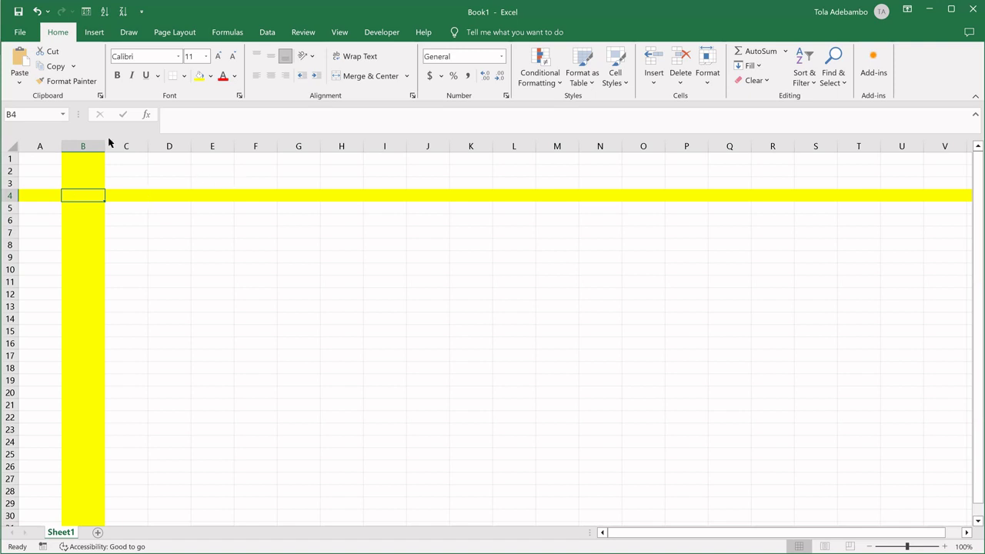
- Remove the fill colour from the entire worksheet and select cell B2
left_click(12, 146)
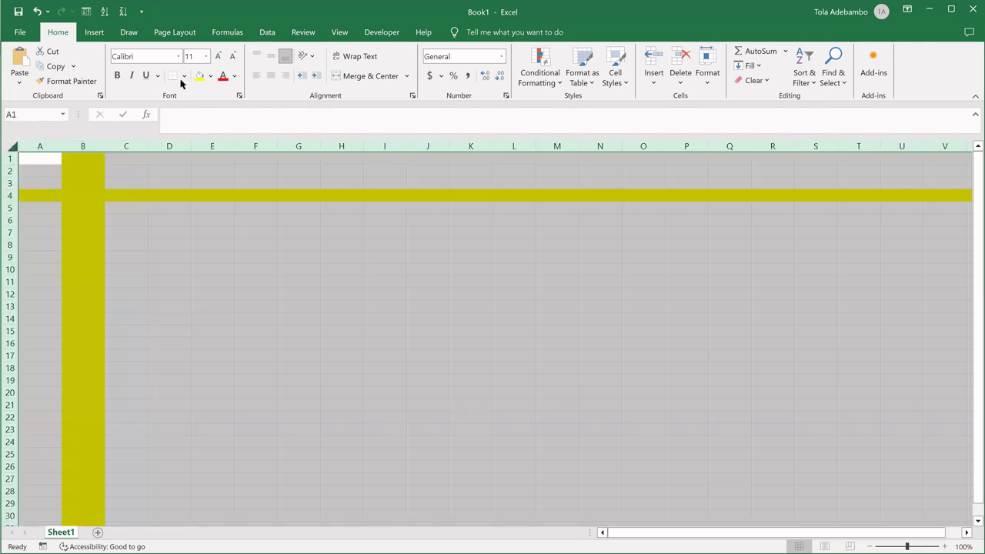
left_click(208, 231)
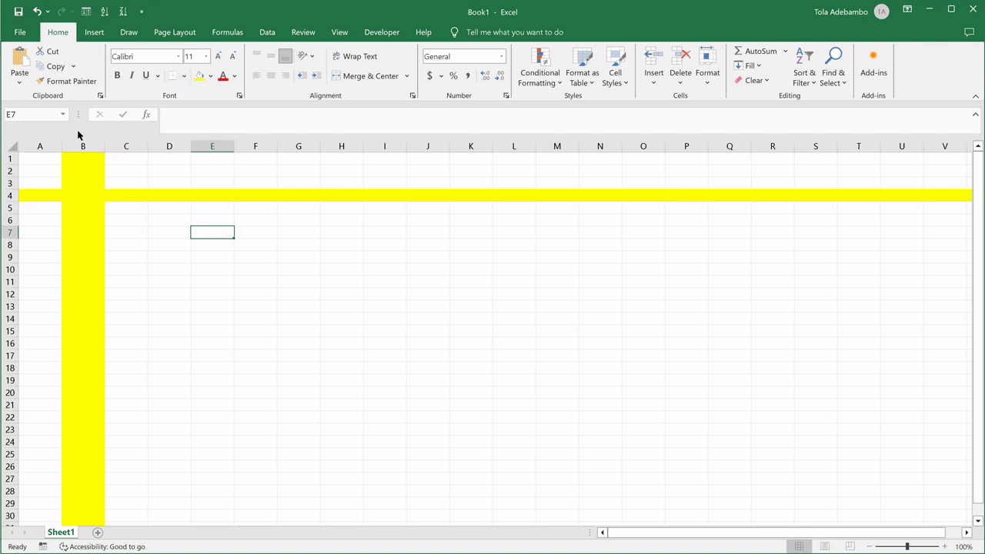
left_click(10, 146)
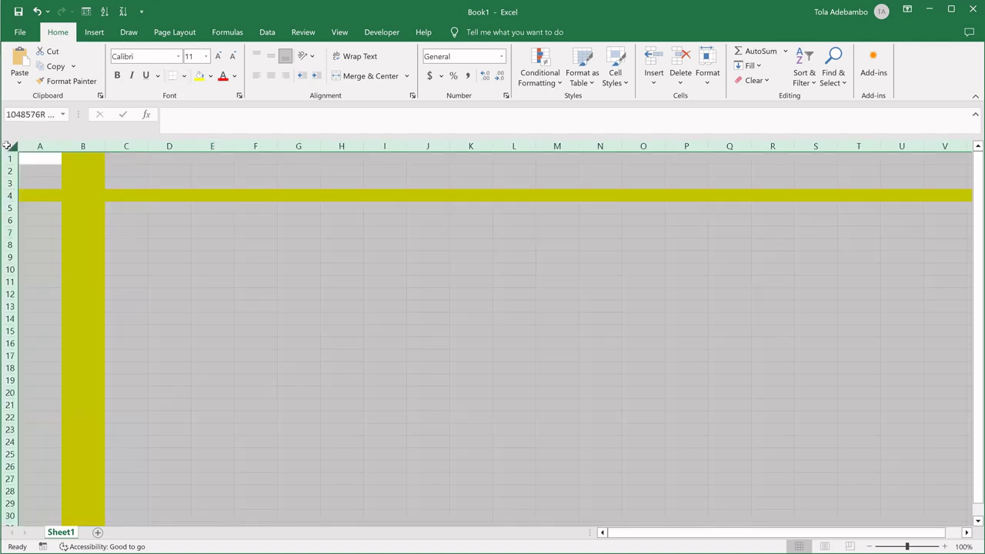
left_click(210, 76)
left_click(224, 190)
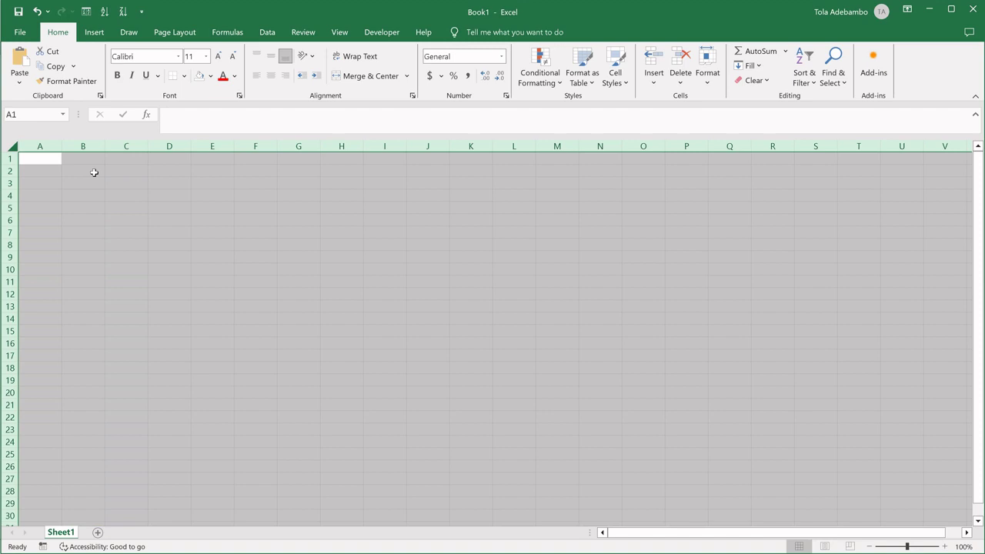
mouse_move(94, 172)
left_mouse_down()
mouse_move(226, 185)
mouse_move(282, 257)
mouse_move(248, 237)
mouse_move(209, 243)
mouse_move(204, 228)
mouse_move(215, 220)
mouse_move(234, 260)
mouse_move(128, 213)
mouse_move(98, 174)
left_mouse_up()
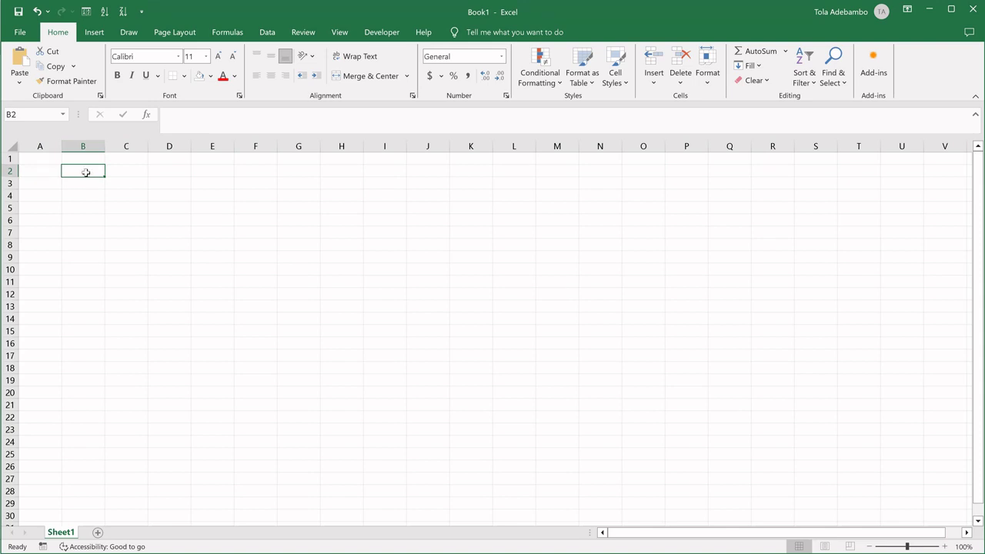
- Apply All Borders to the range B2:F3 to form a table of two rows and five columns
left_click_drag(86, 173, 257, 180)
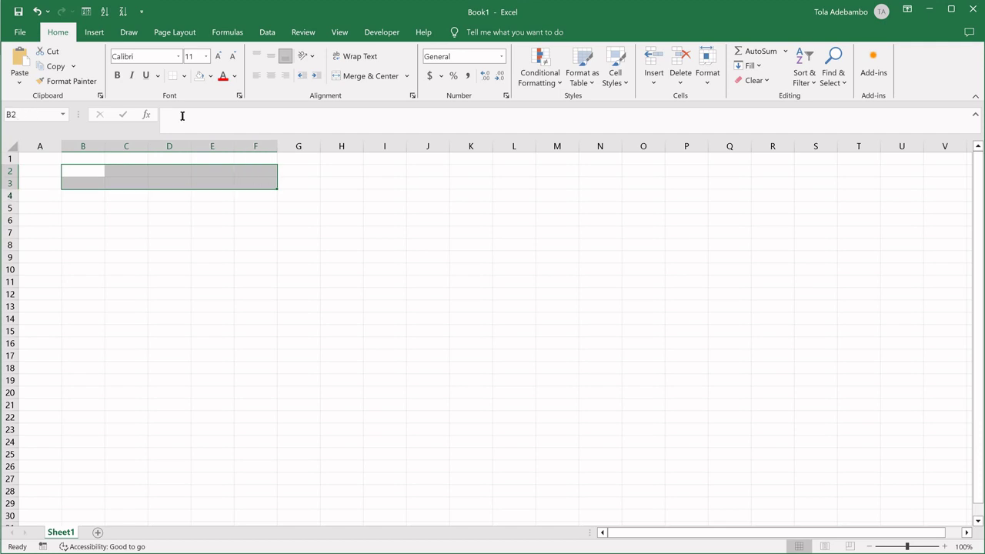
left_click(184, 77)
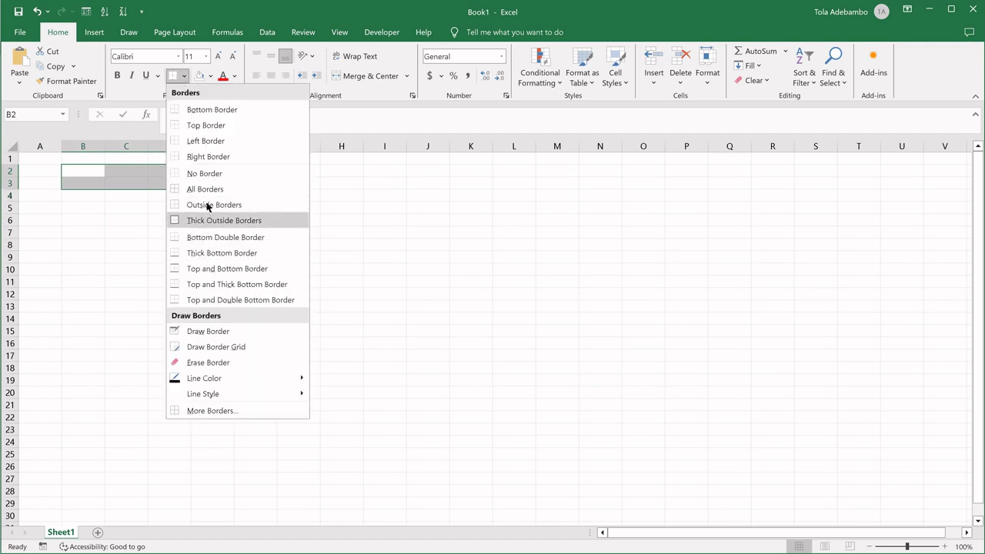
left_click(207, 189)
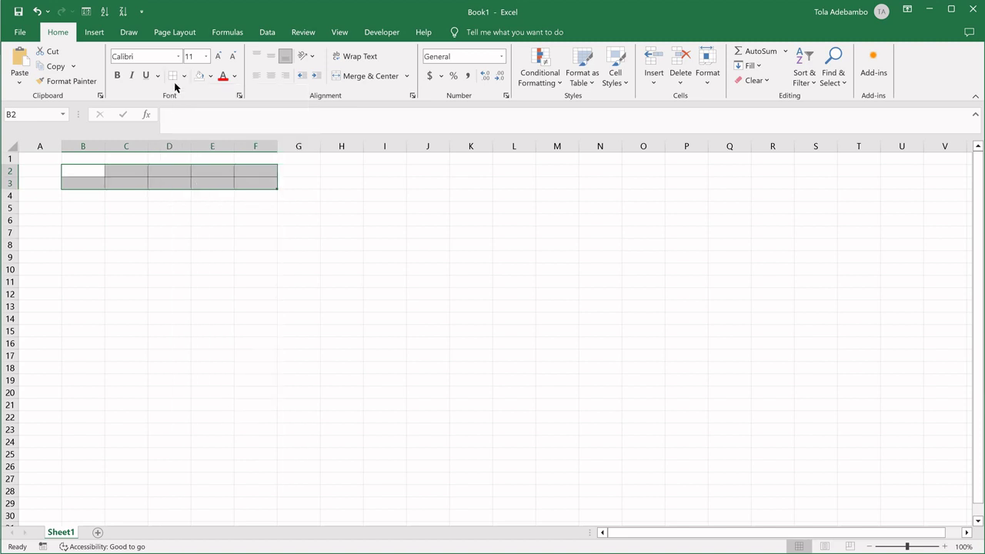
- Hide the worksheet gridlines and deselect the bordered table
left_click(340, 33)
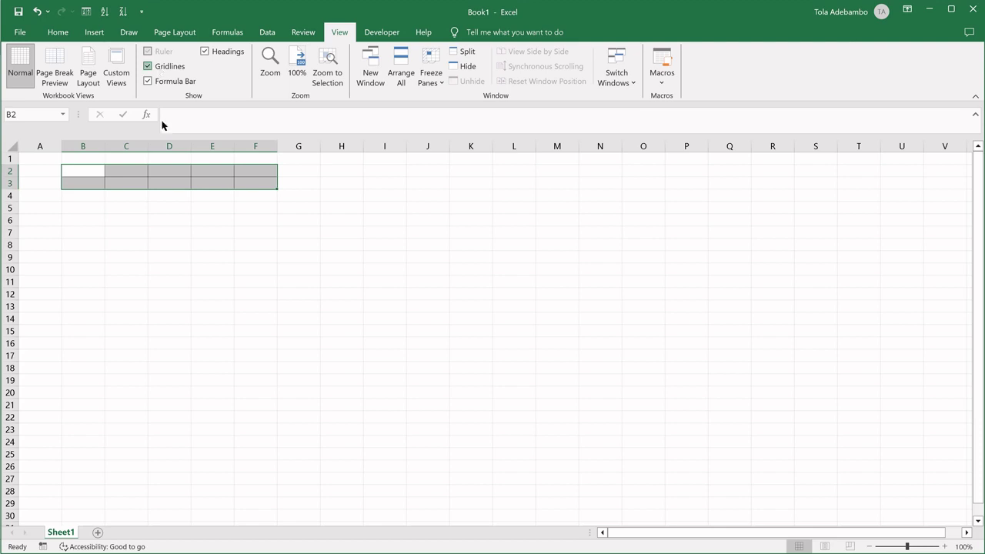
left_click(147, 66)
left_click(169, 268)
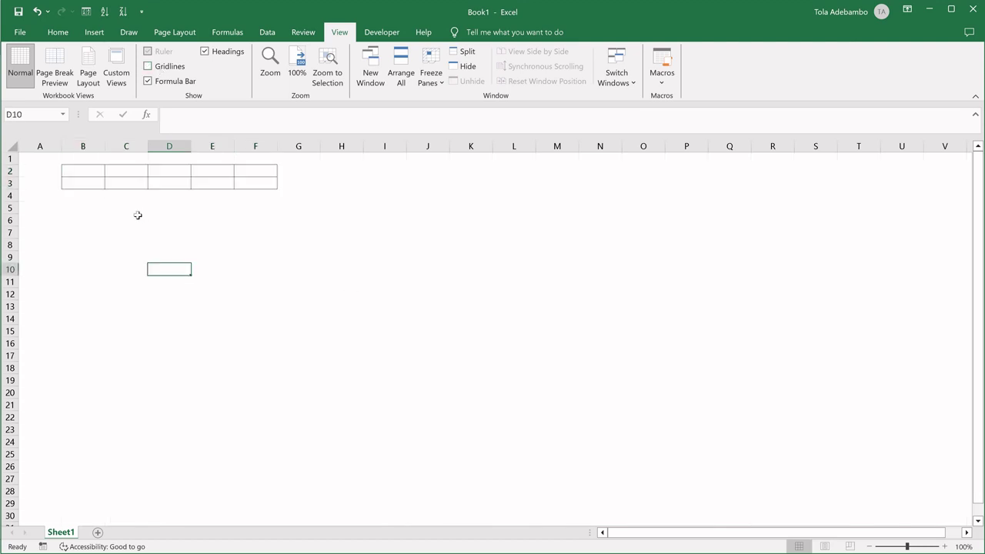
- Examine the bordered table B2:F3 as a whole and each of its two rows separately
left_click_drag(83, 169, 259, 180)
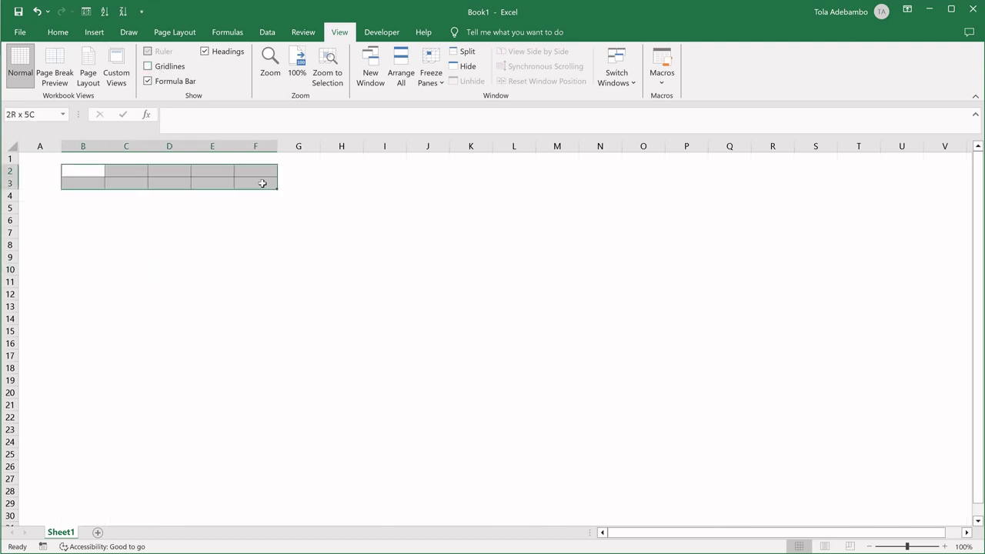
left_click(316, 294)
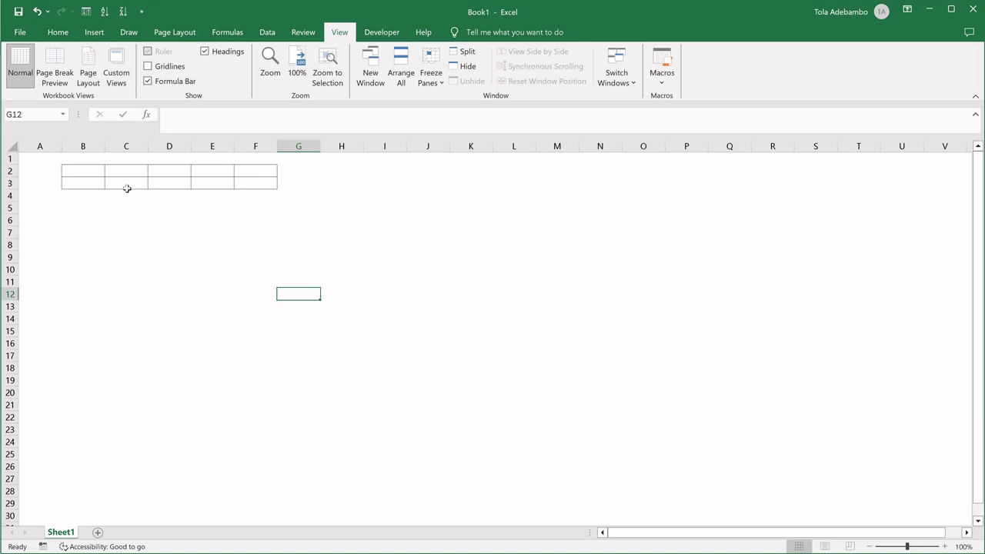
left_click_drag(80, 170, 264, 167)
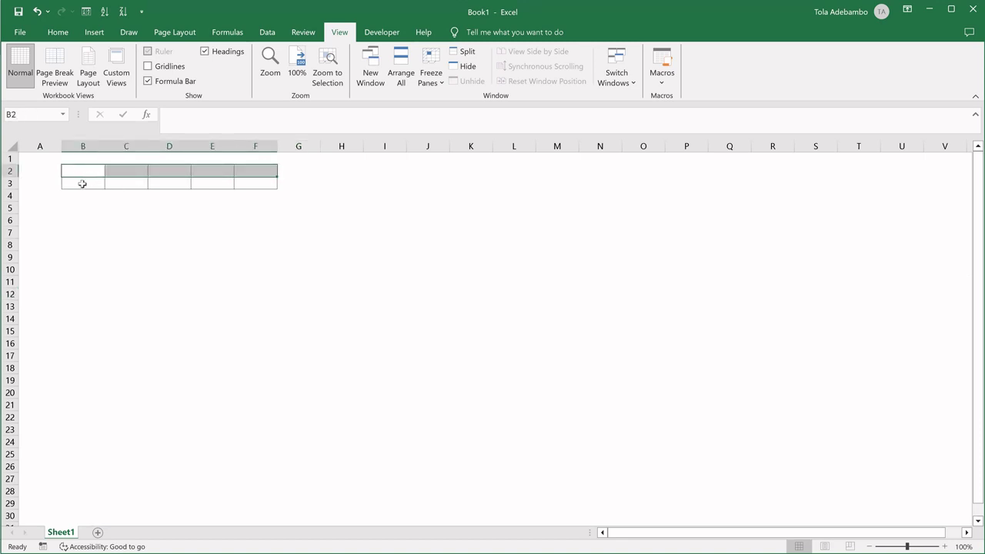
left_click_drag(82, 182, 257, 190)
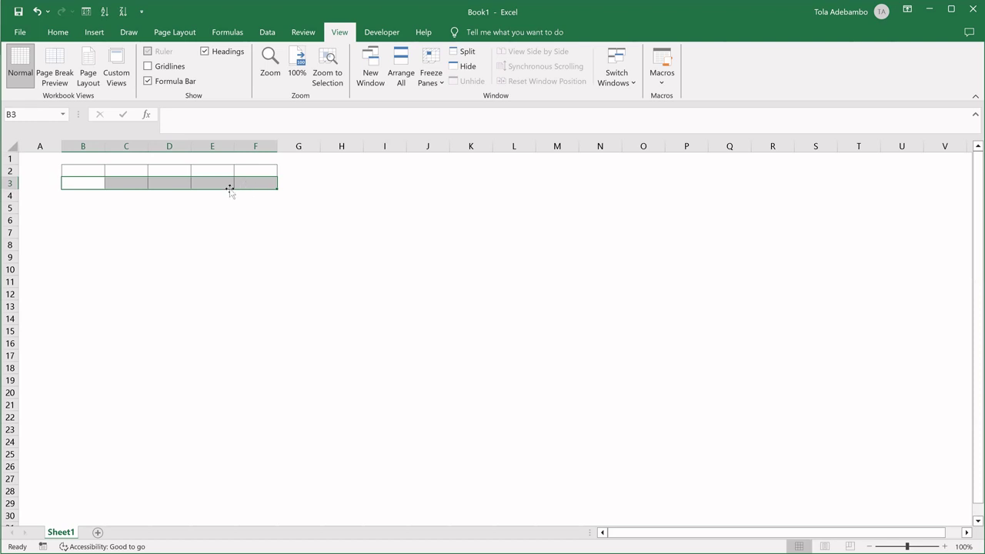
left_click_drag(80, 160, 255, 183)
left_click(91, 165)
left_click(268, 222)
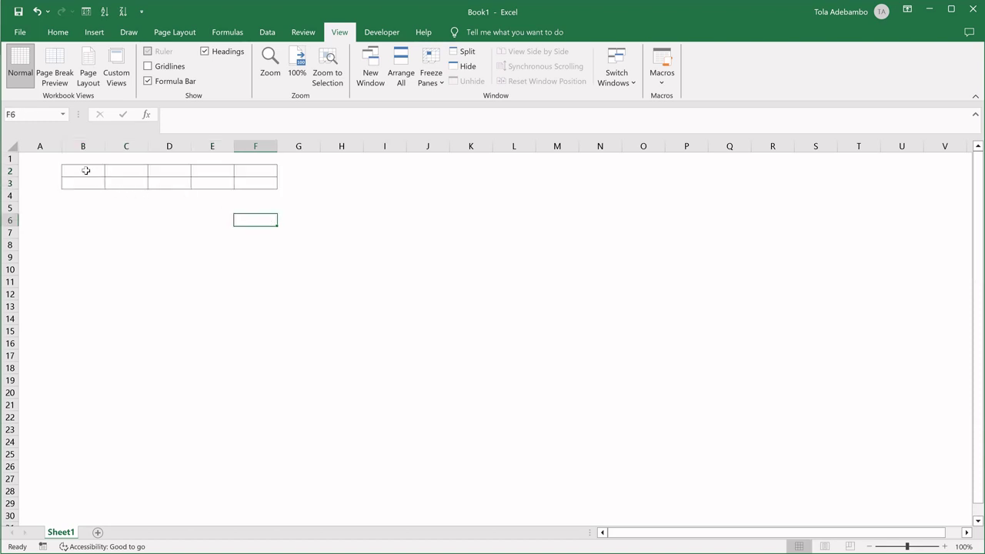
left_click_drag(86, 170, 253, 182)
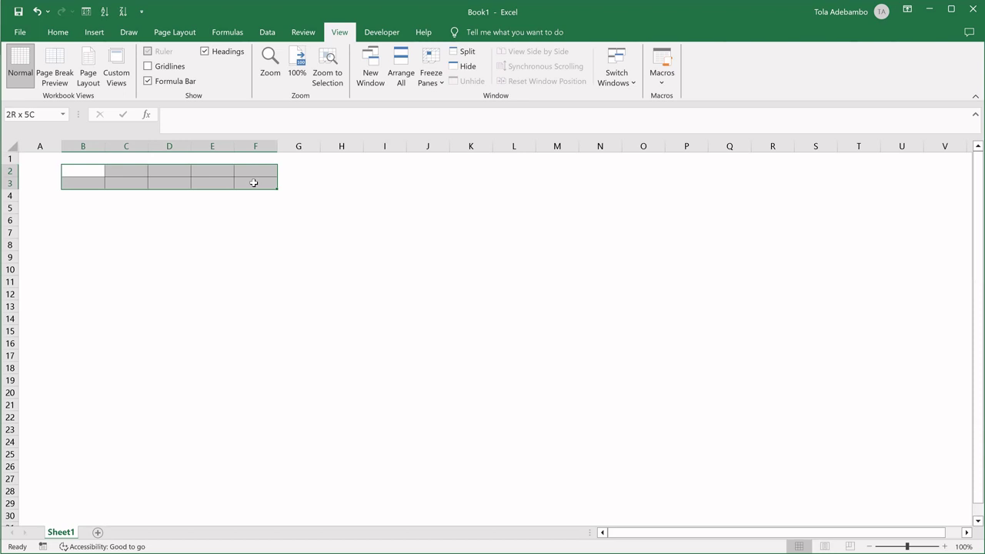
left_click(257, 222)
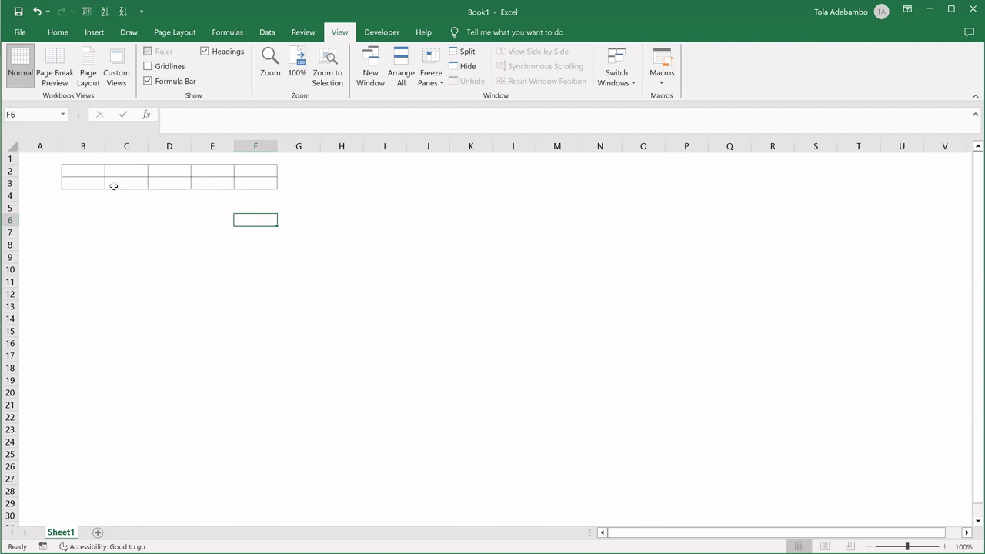
left_click_drag(83, 170, 260, 183)
left_click(344, 223)
double_click(345, 223)
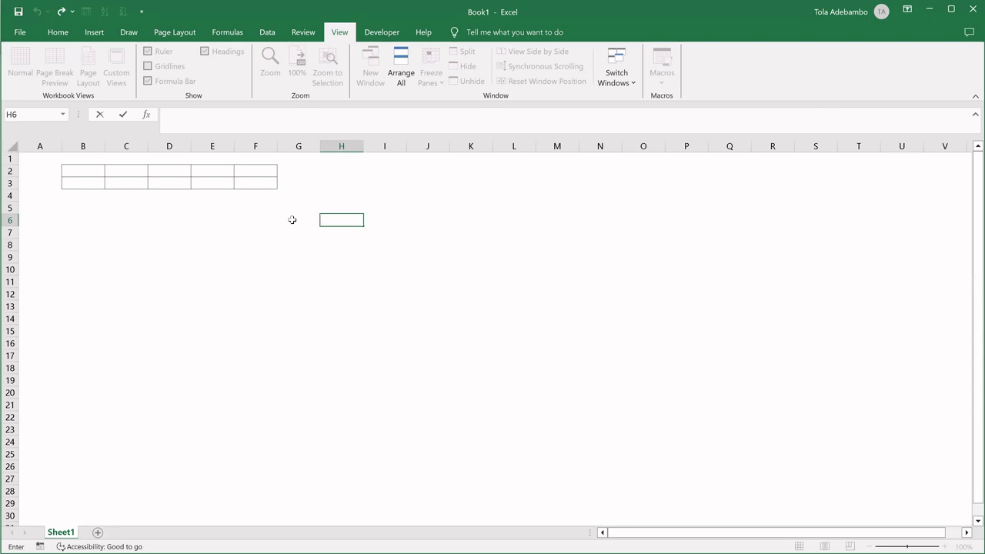
- Examine columns B to F of the bordered table one column at a time
left_click(83, 146)
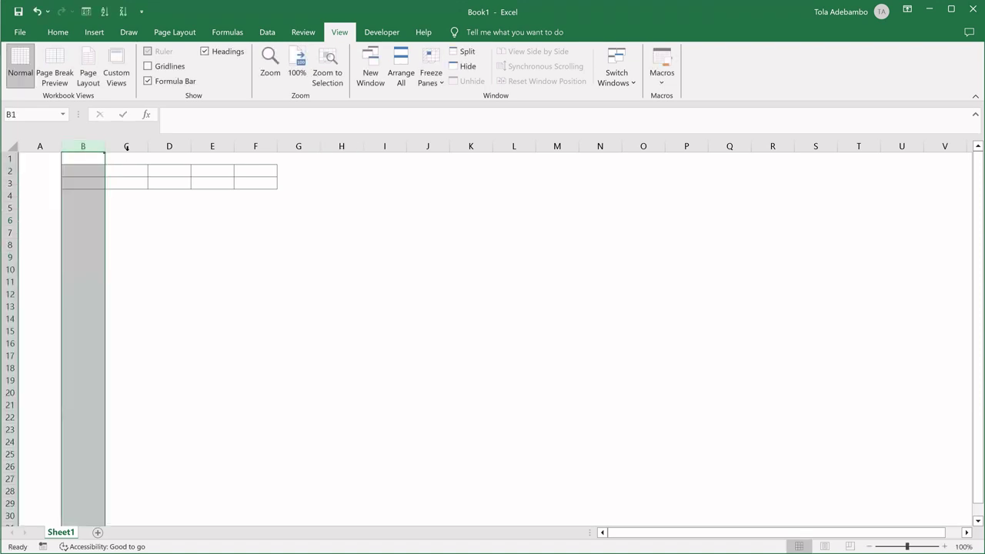
left_click(127, 145)
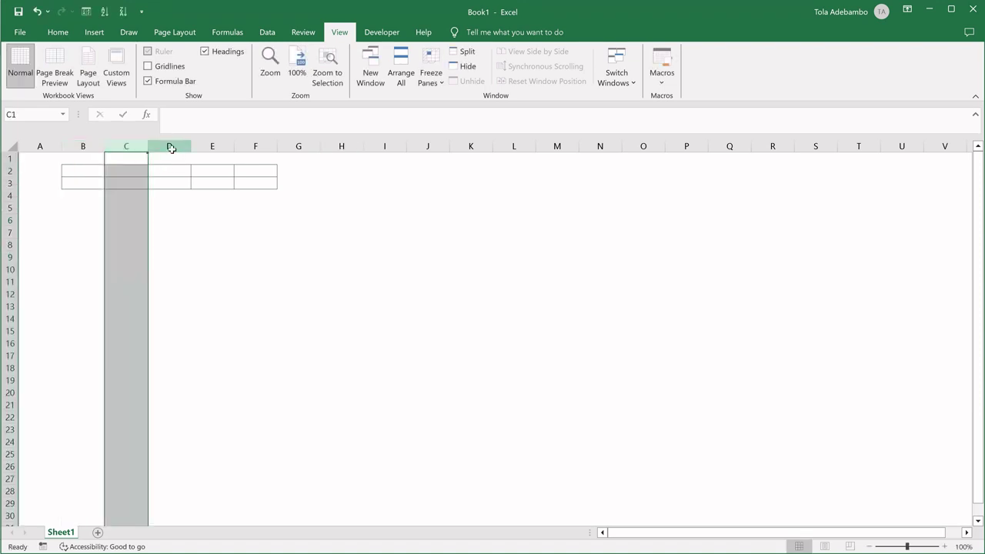
left_click(170, 147)
left_click(210, 146)
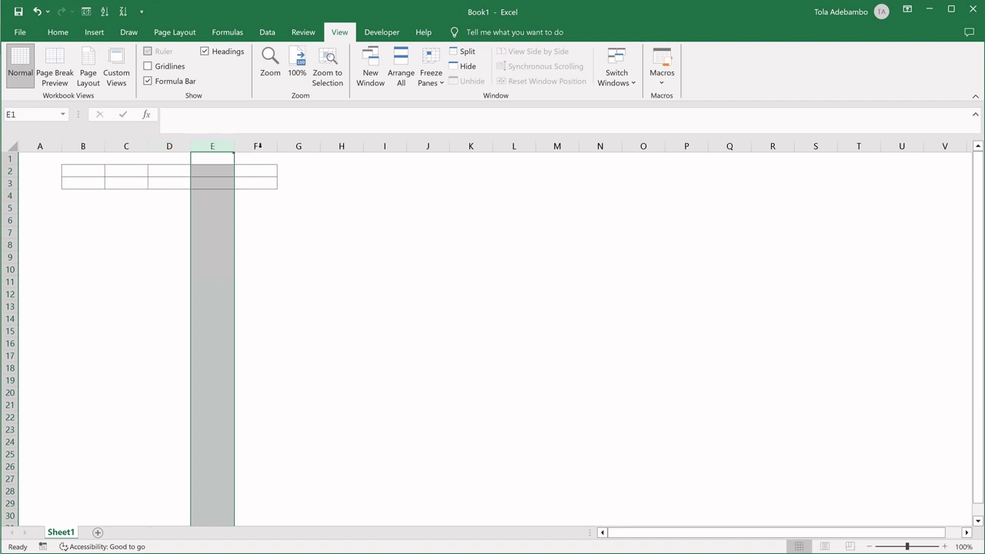
left_click(257, 146)
left_click(341, 218)
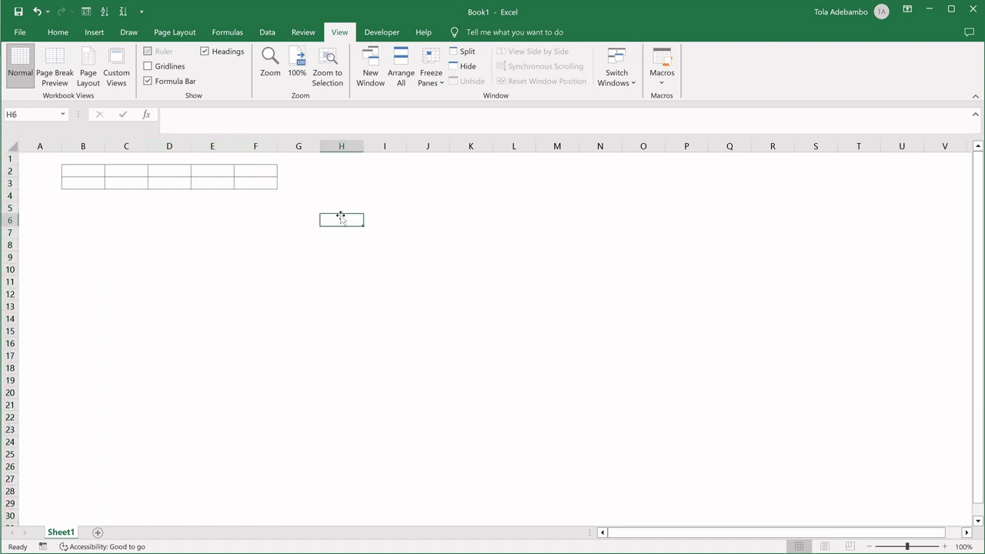
- Examine how the cells of table B2:F3 are grouped within row 2 and row 3
left_click_drag(94, 166, 255, 184)
left_click(171, 171)
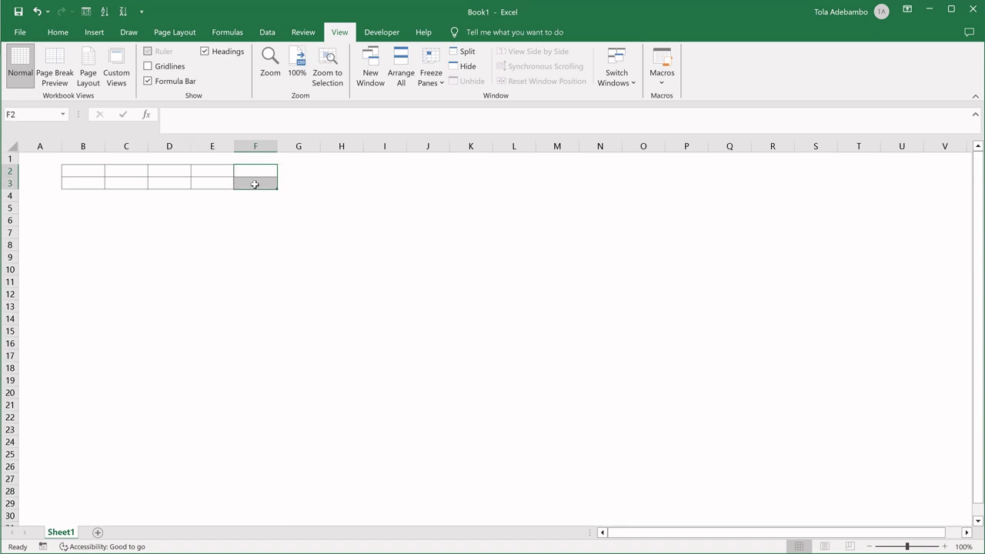
left_click(243, 229)
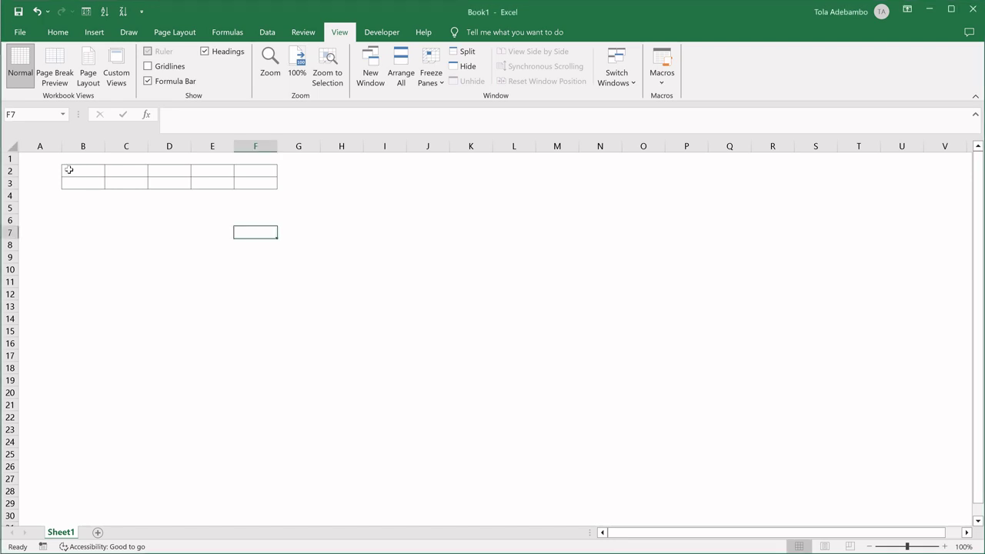
left_click_drag(75, 168, 259, 168)
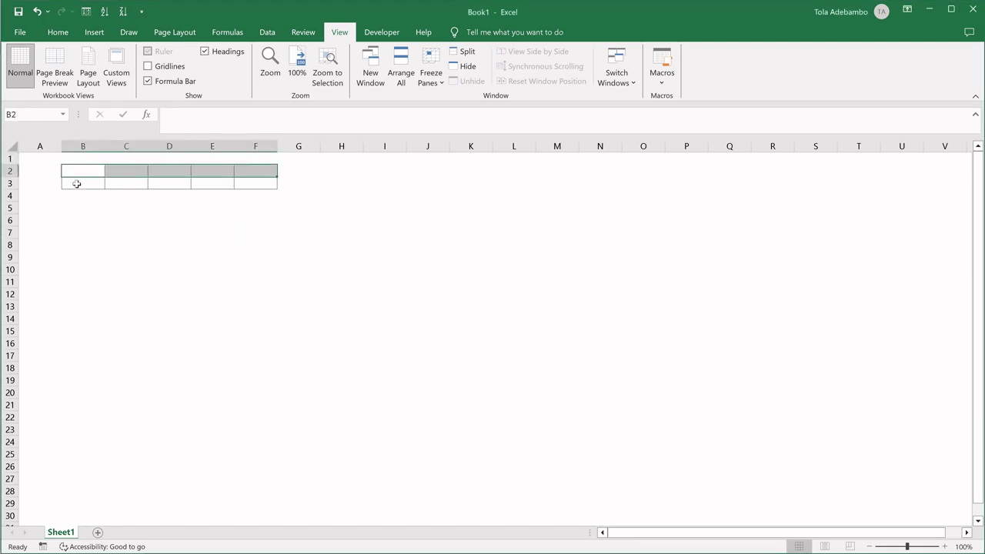
left_click_drag(77, 184, 252, 183)
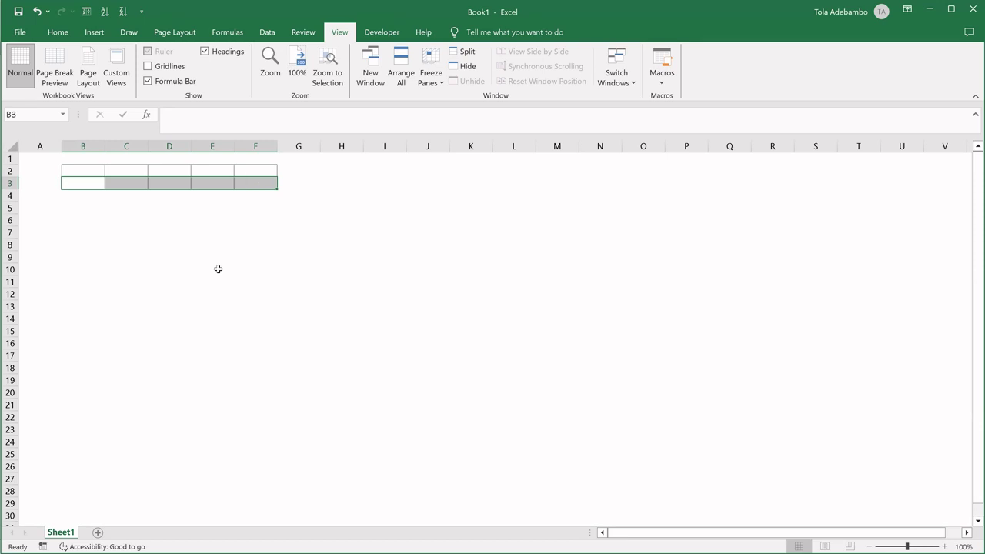
- Apply All Borders in a thicker solid line style to E8:L12, forming a second table of five rows and eight columns
left_click_drag(193, 250, 513, 293)
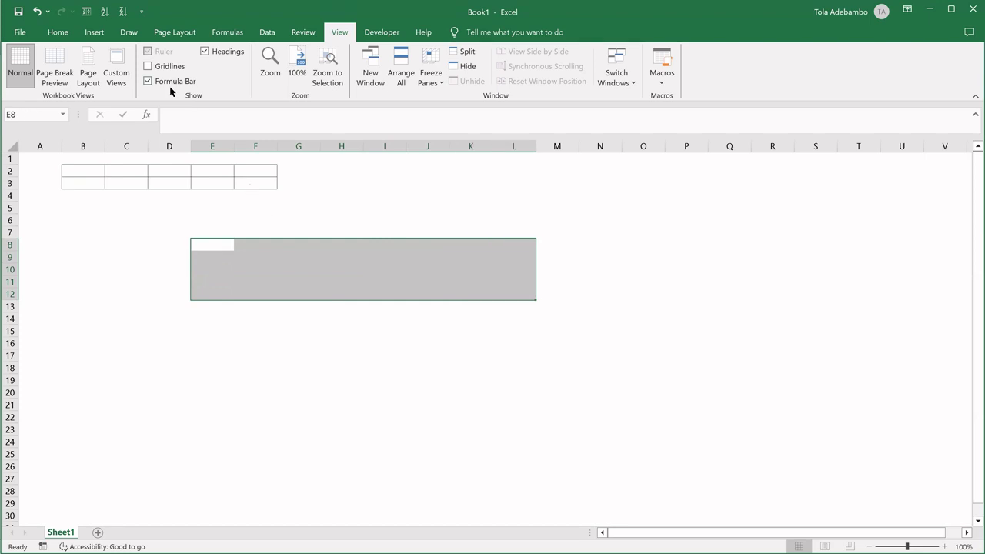
left_click(59, 33)
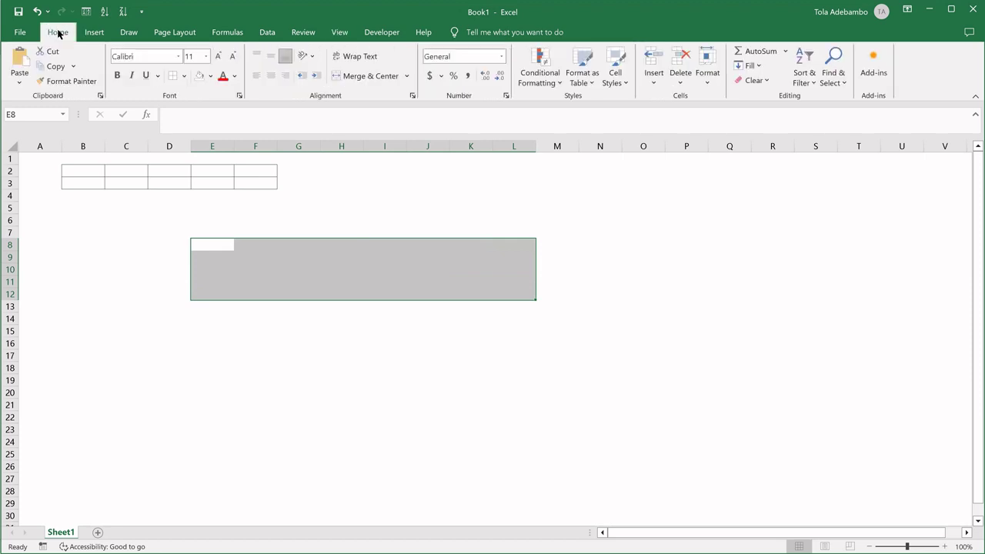
left_click(184, 76)
mouse_move(304, 395)
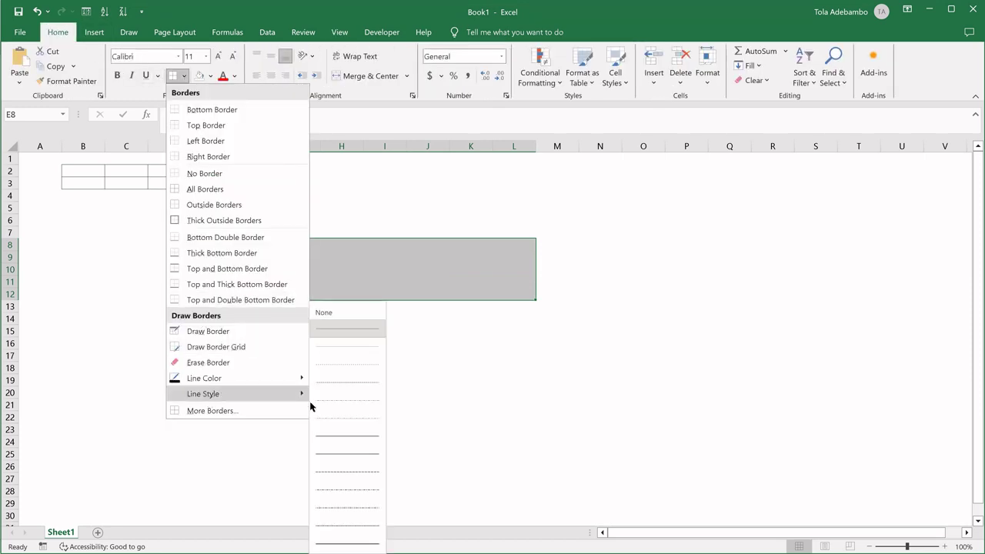
left_click(364, 449)
left_click(184, 75)
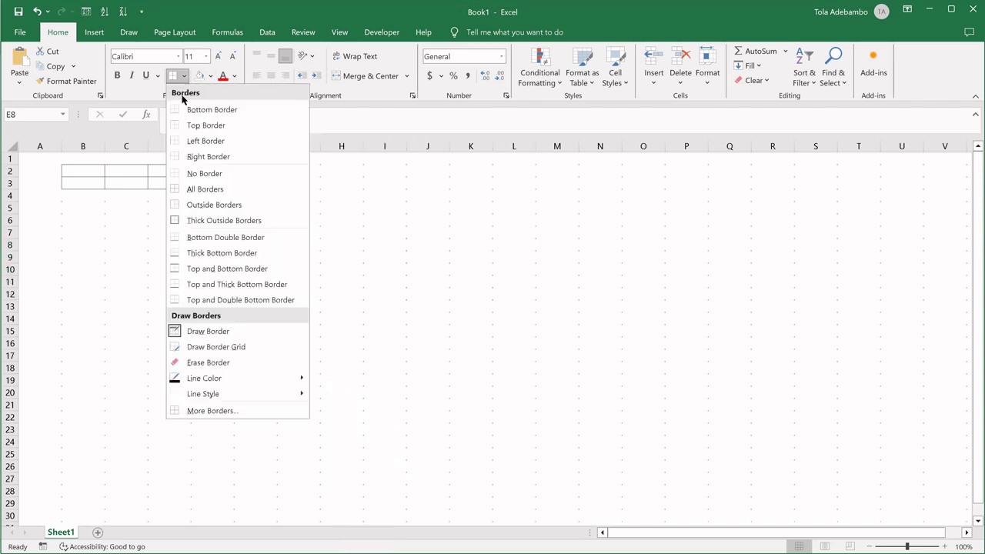
left_click(207, 194)
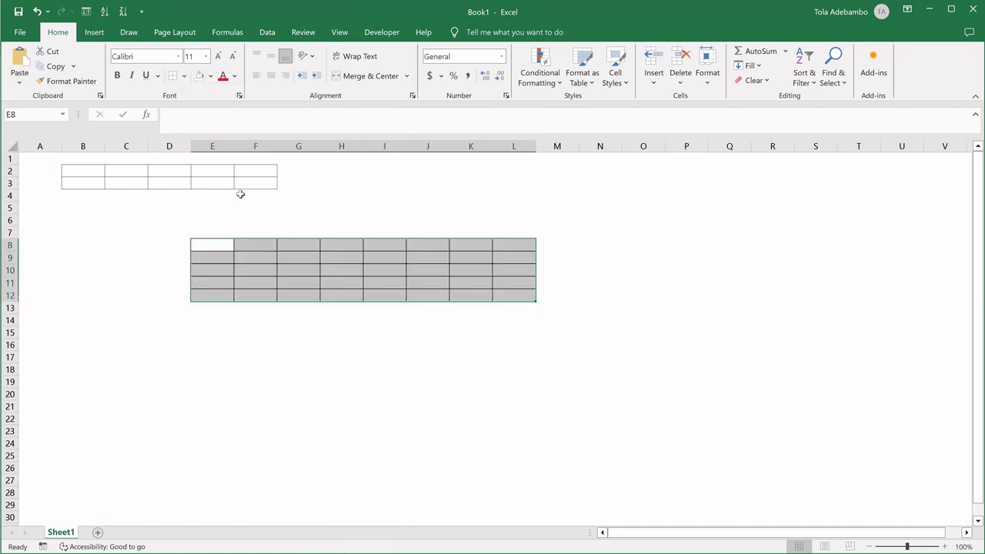
left_click(659, 284)
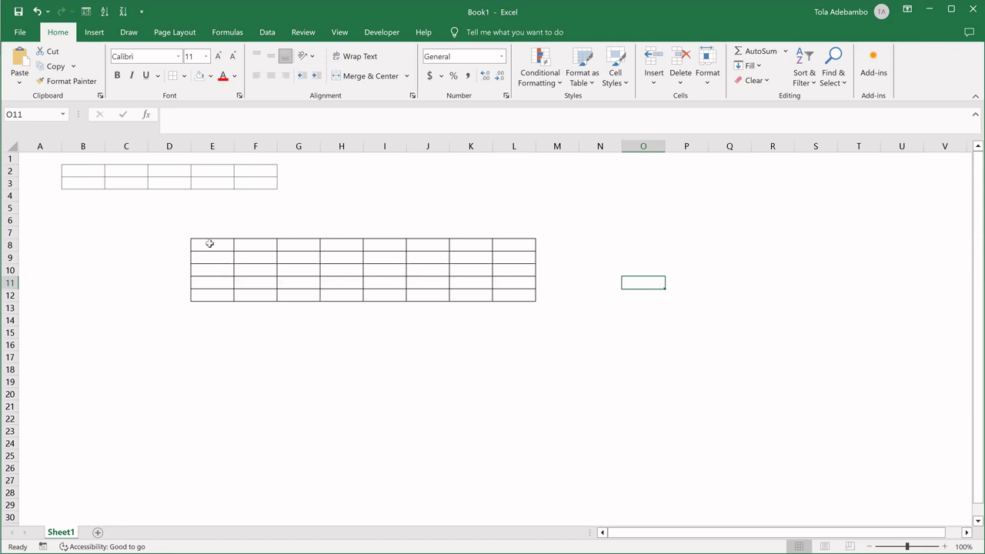
left_click_drag(207, 243, 510, 292)
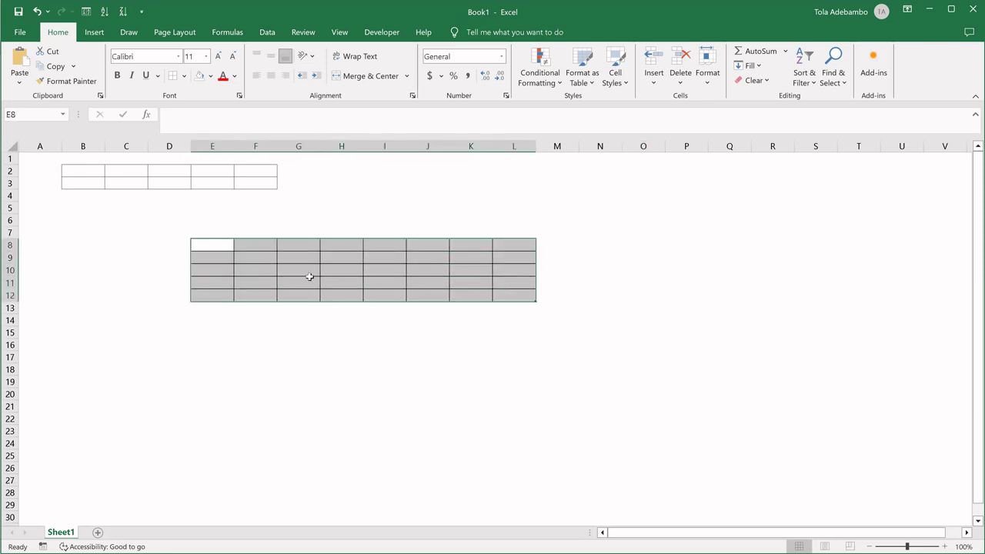
left_click(657, 352)
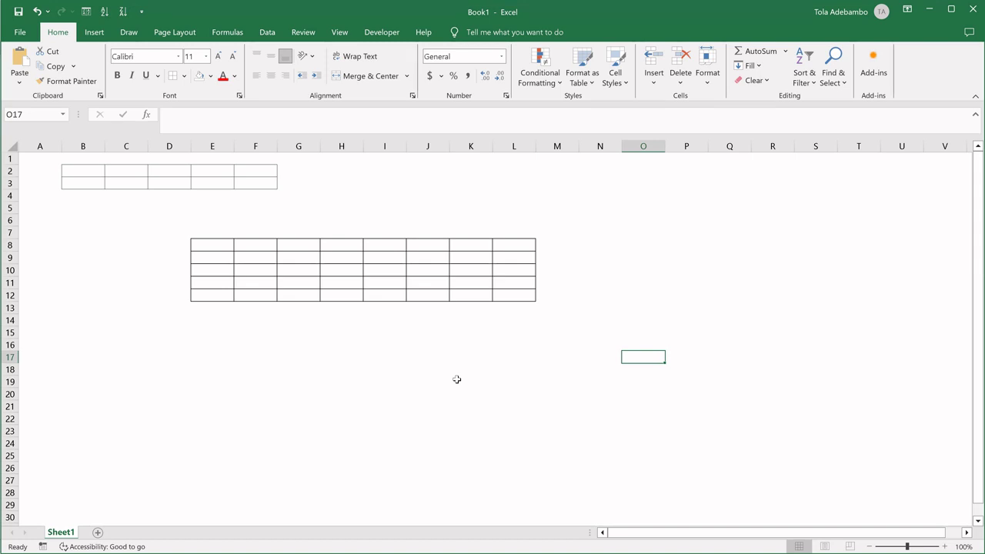
- Enter the labels Rows in O13 and Columns in O14, and record 5 as the row count in P13
left_click(646, 305)
type("Rows")
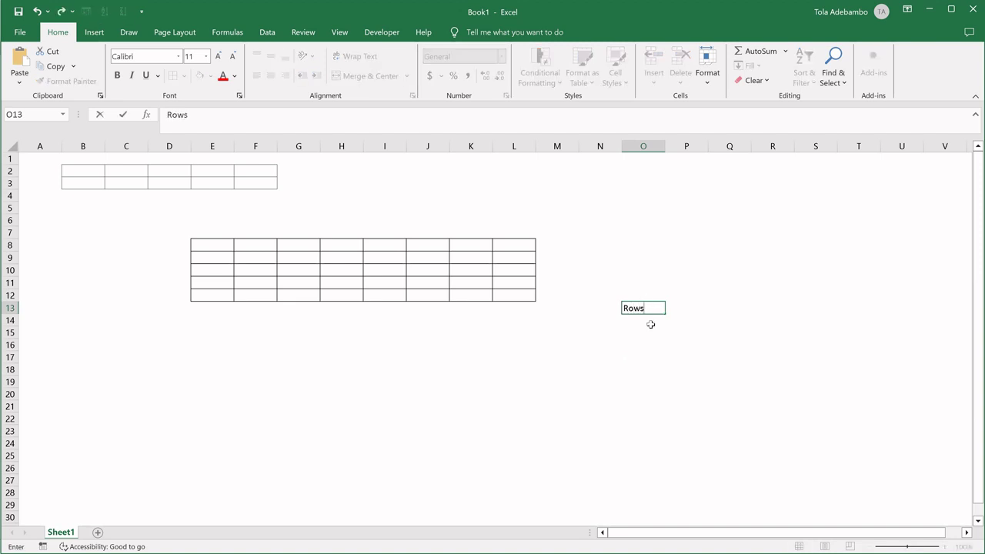
key("Return")
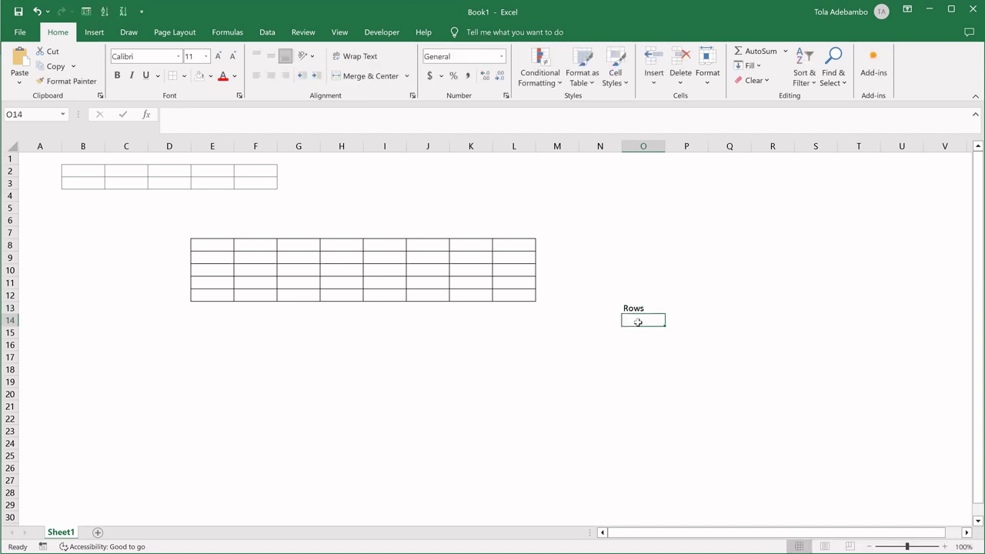
type("Columns")
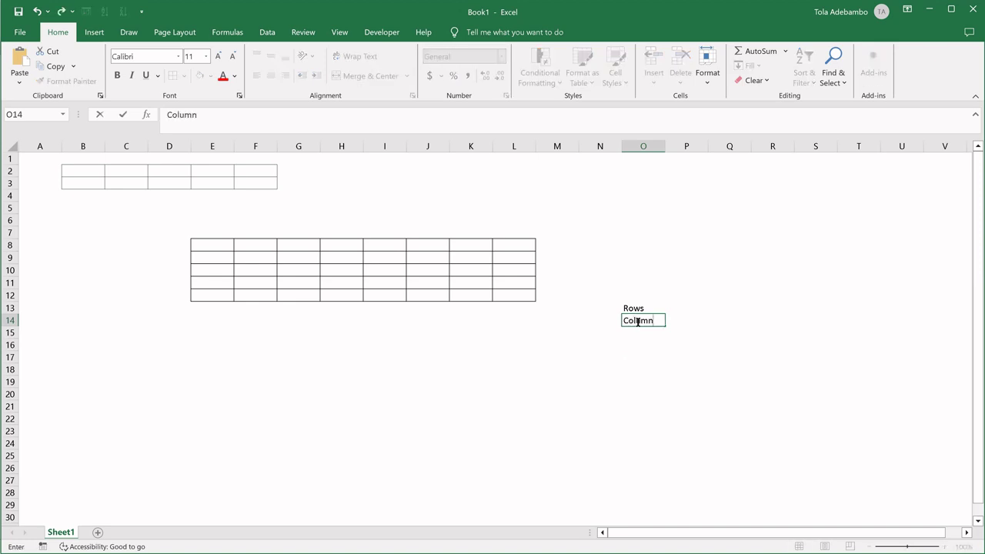
left_click(675, 310)
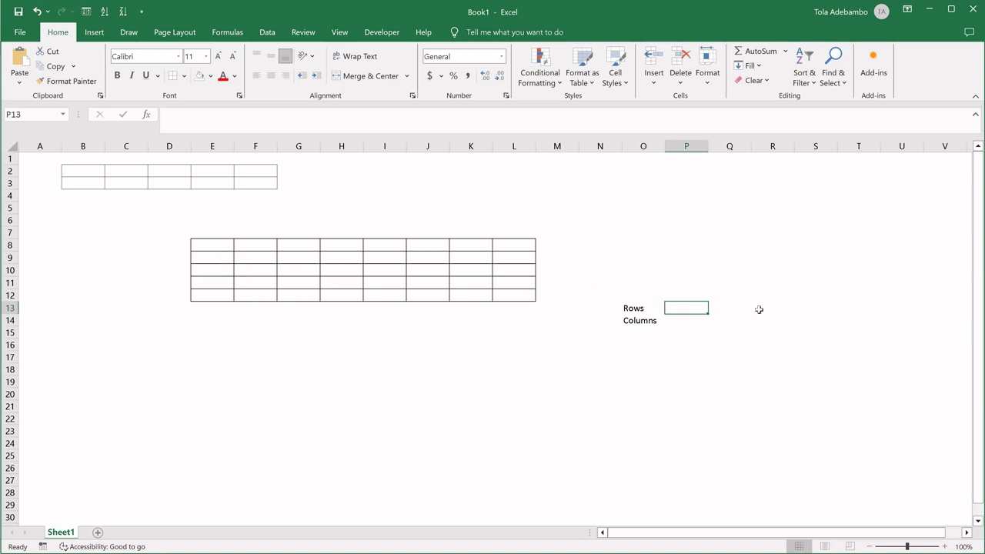
type("5")
left_click(716, 354)
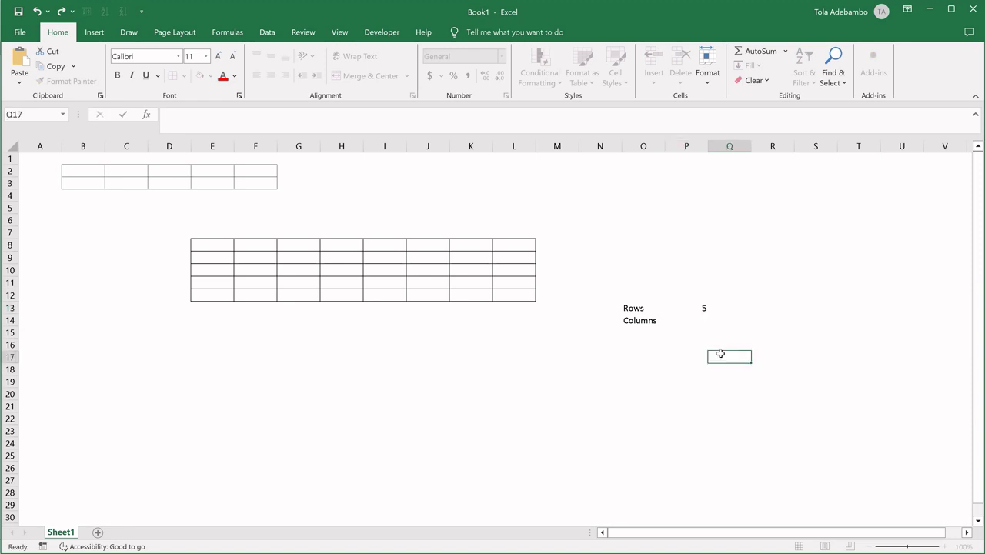
left_click(703, 310)
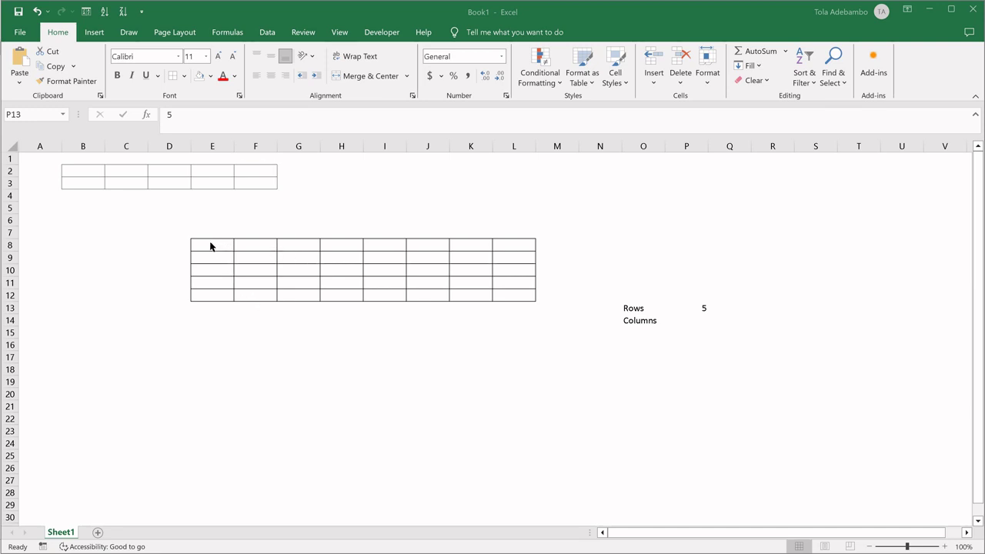
- Check the columns of table E8:L12 and record 8 as the column count in P14
left_click_drag(202, 244, 508, 291)
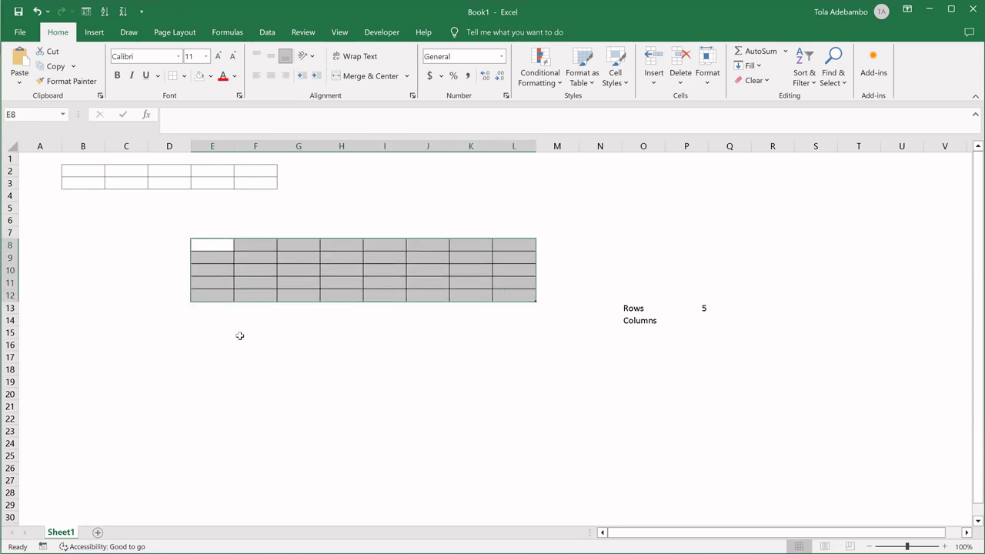
left_click(710, 322)
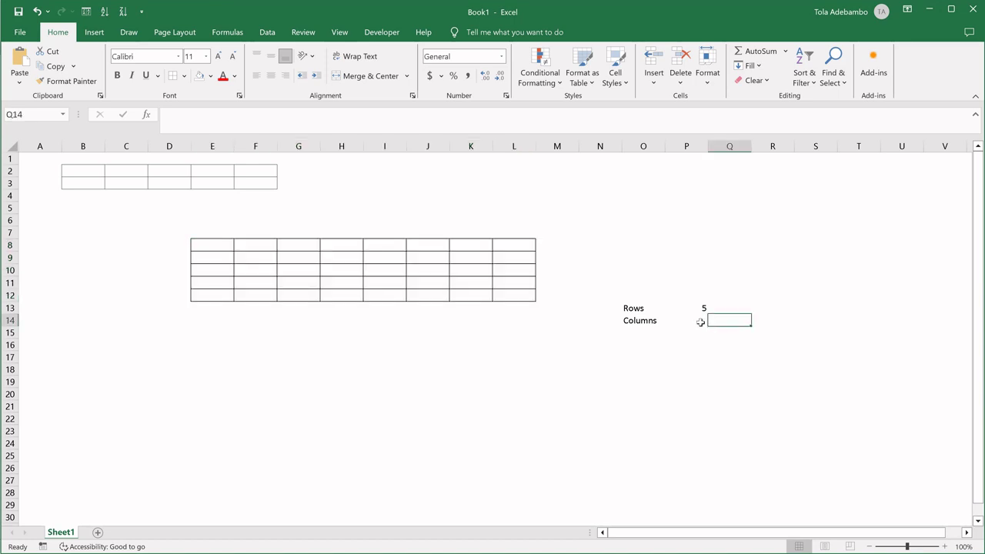
left_click(700, 322)
type("8")
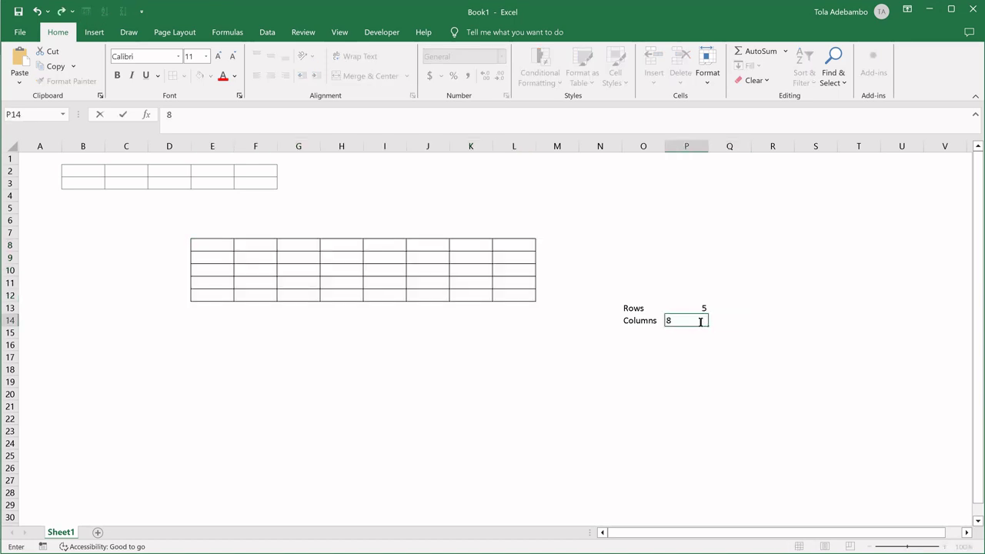
left_click(692, 356)
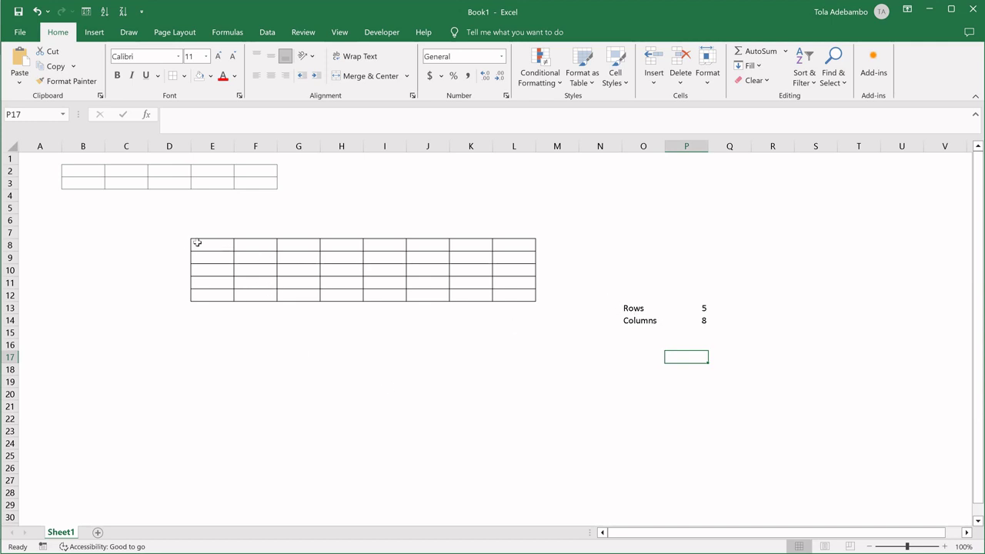
- Check the rows of table E8:L12 one at a time and fill the row count in P13 with light green
left_click_drag(196, 242, 513, 240)
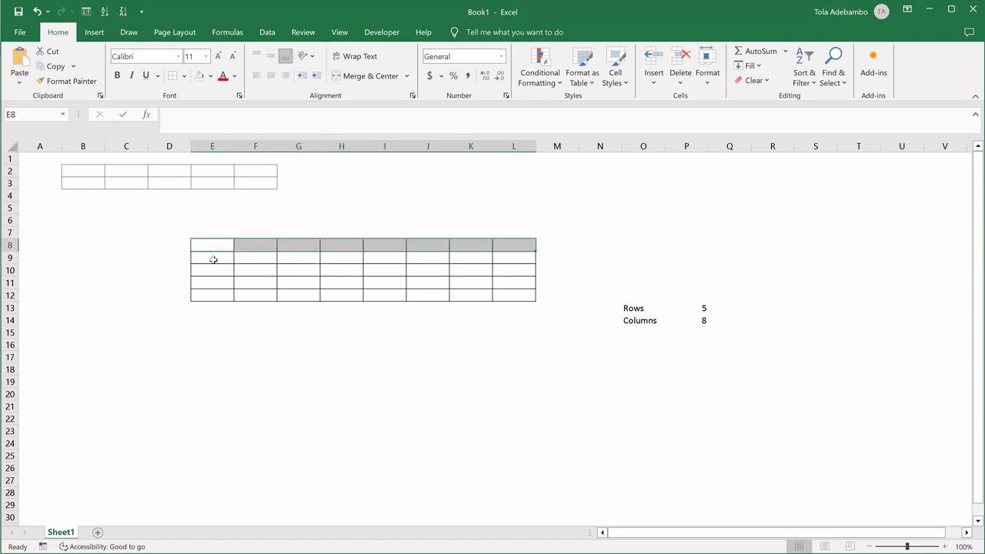
left_click_drag(213, 259, 503, 260)
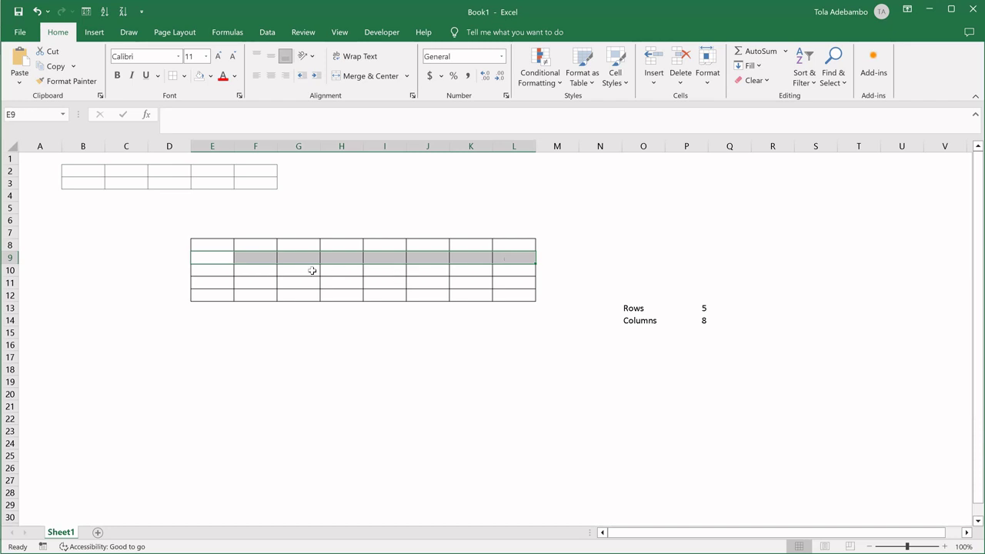
left_click_drag(223, 271, 523, 270)
left_click_drag(222, 283, 518, 281)
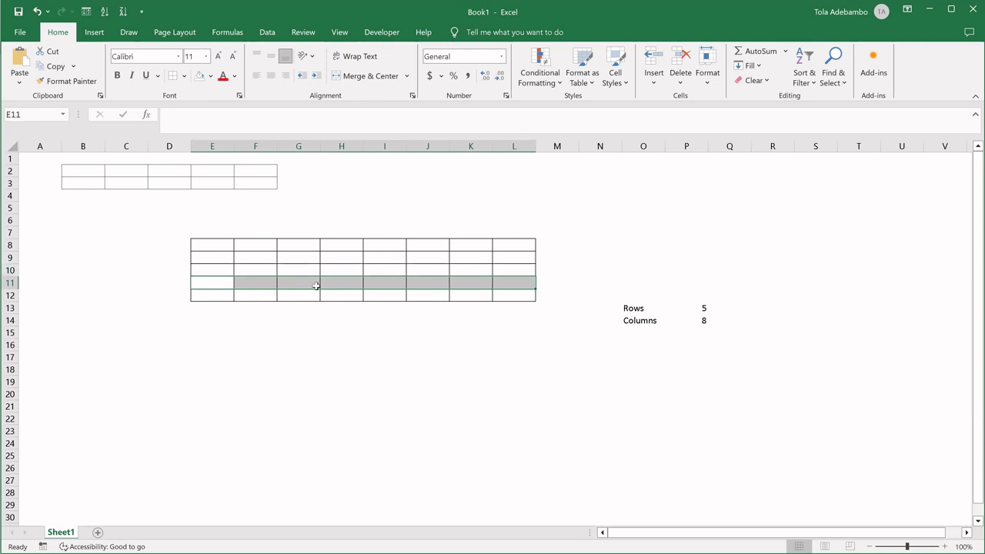
left_click_drag(222, 295, 511, 293)
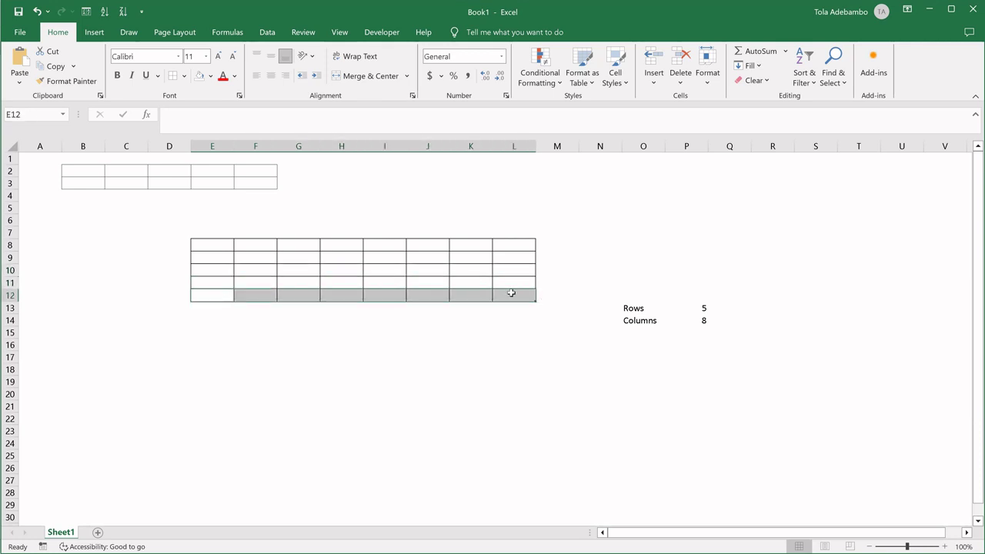
left_click(693, 310)
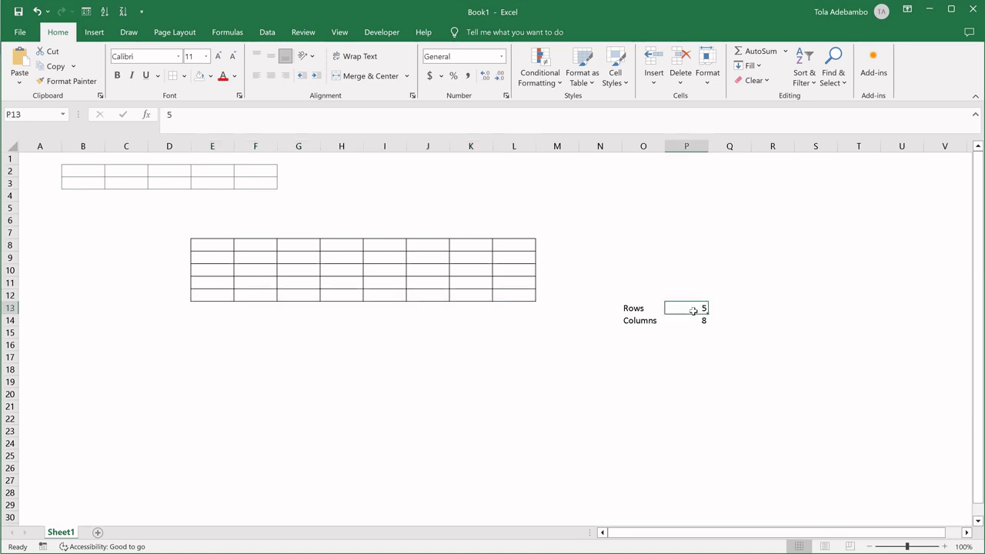
left_click(212, 76)
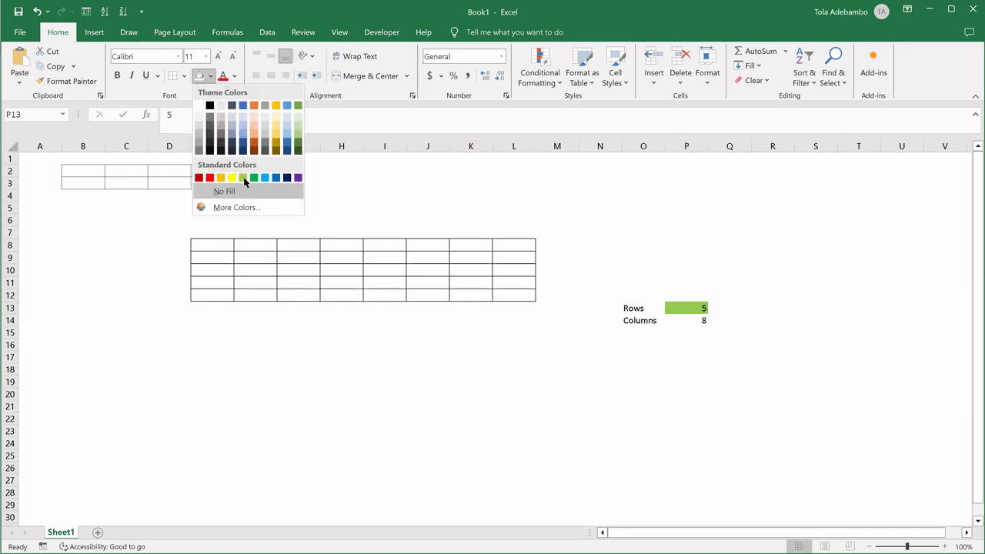
left_click(245, 178)
left_click(414, 330)
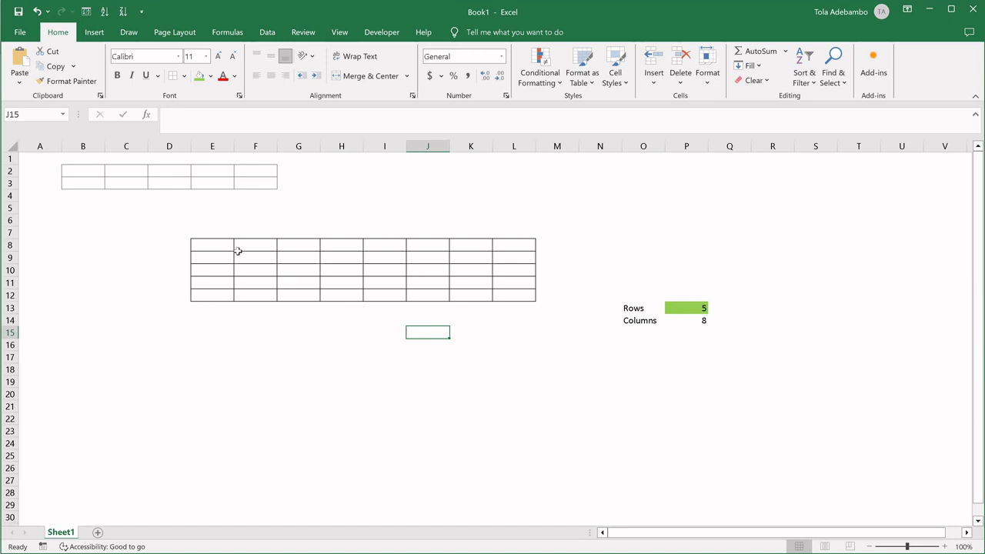
- Check the columns of table E8:L12 one at a time and fill the column count in P14 with light green
left_click_drag(221, 242, 228, 294)
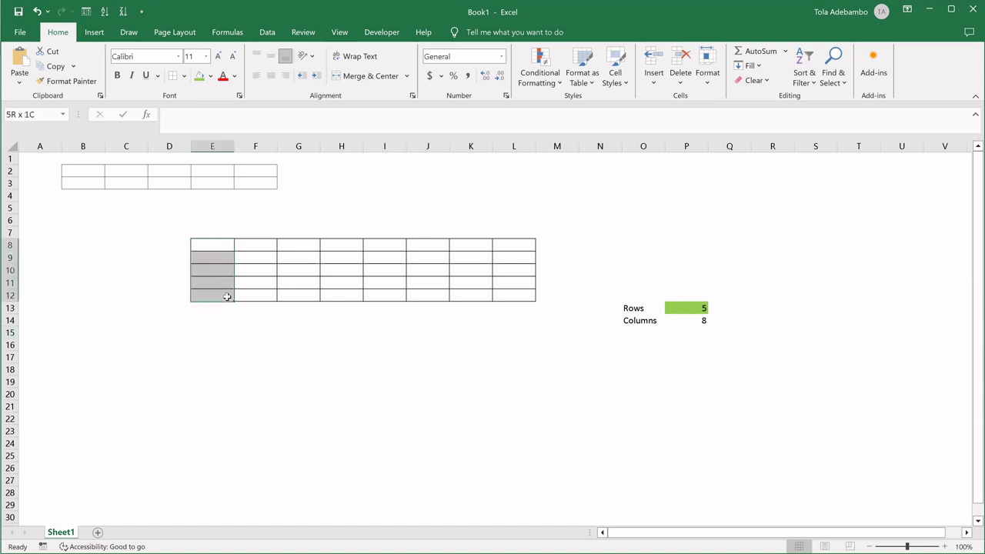
left_click_drag(251, 242, 253, 296)
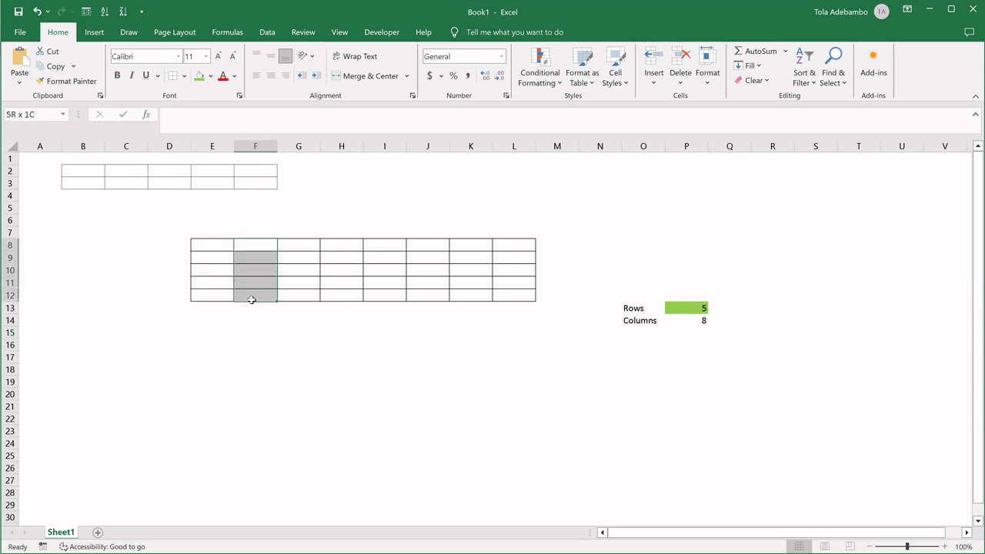
left_click_drag(295, 241, 301, 296)
left_click_drag(340, 247, 343, 300)
left_click_drag(398, 243, 400, 297)
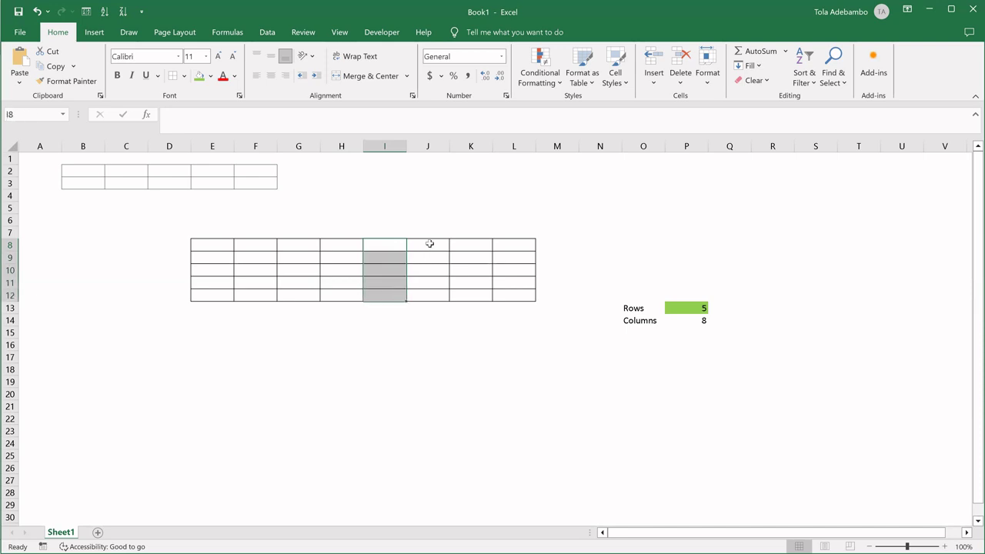
left_click_drag(428, 244, 432, 300)
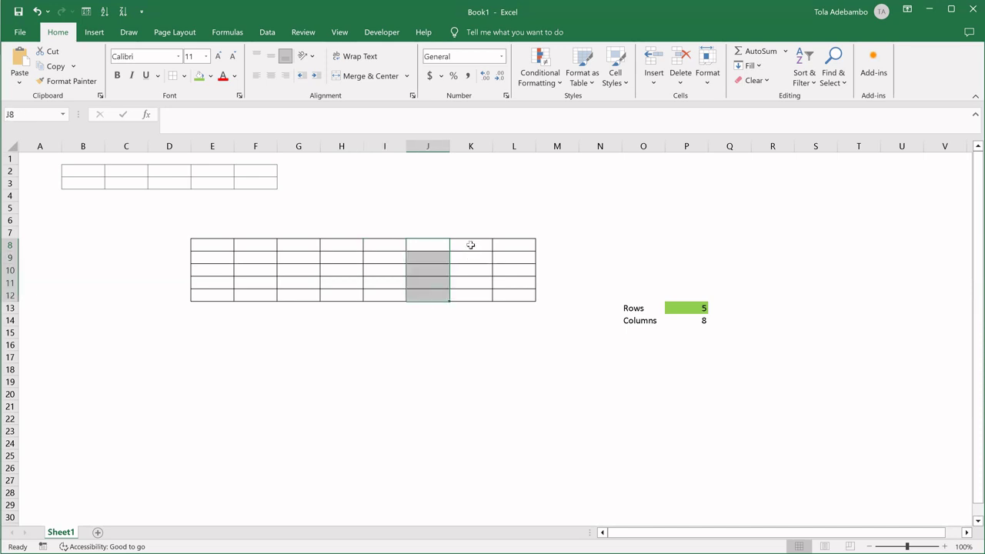
left_click_drag(470, 244, 521, 299)
left_click(516, 245)
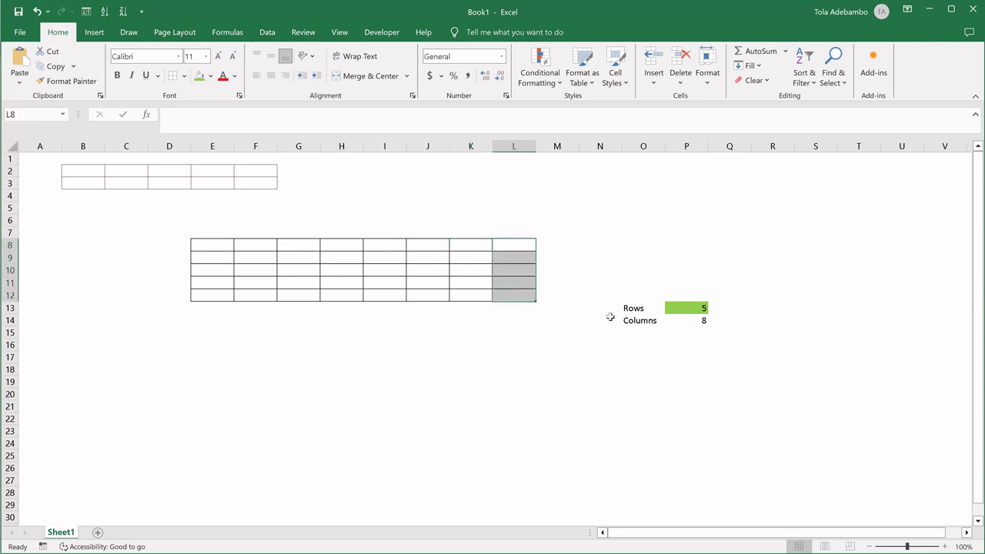
left_click(695, 323)
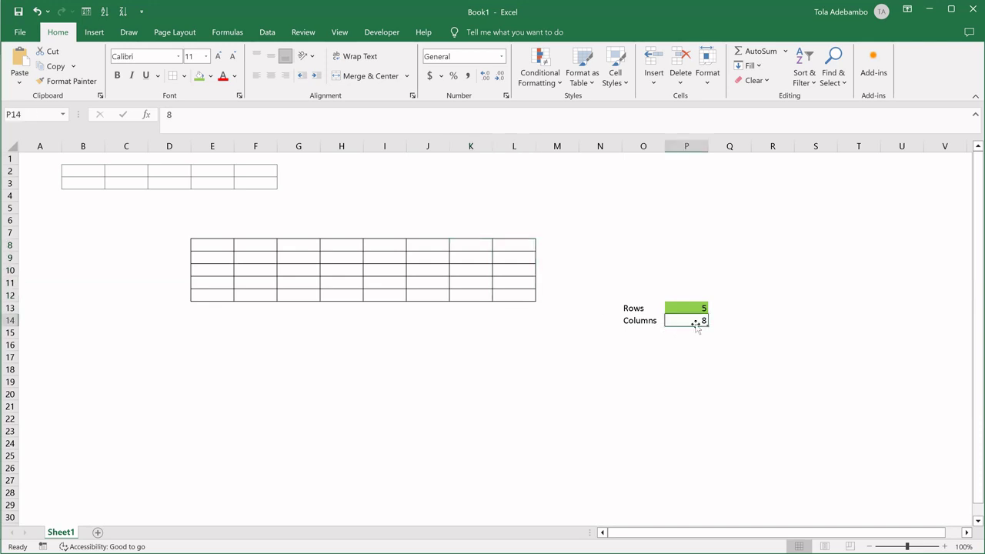
left_click(199, 77)
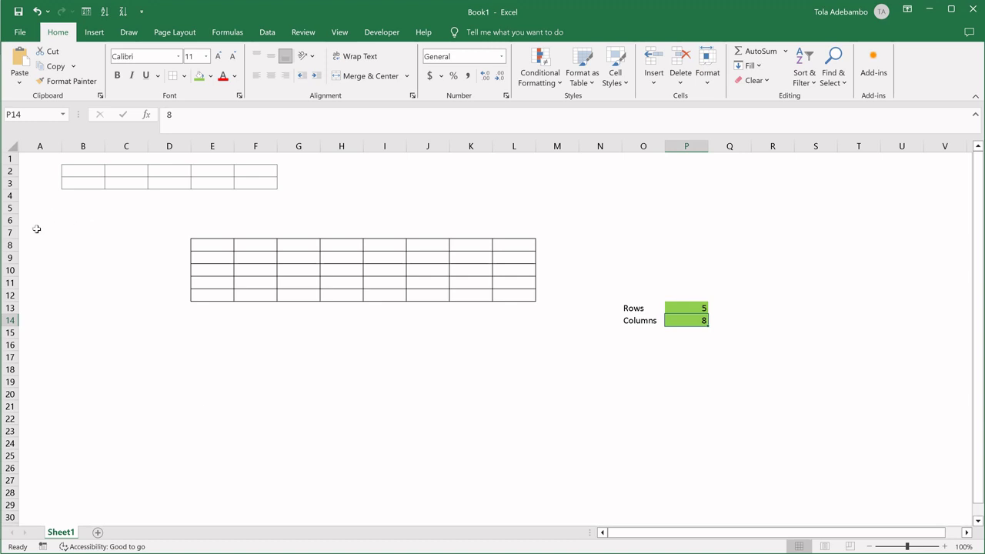
- Delete rows 7 to 22 holding the second table and its counts, and reapply the thicker solid borders to all cells of B2:F3
left_click_drag(8, 232, 11, 421)
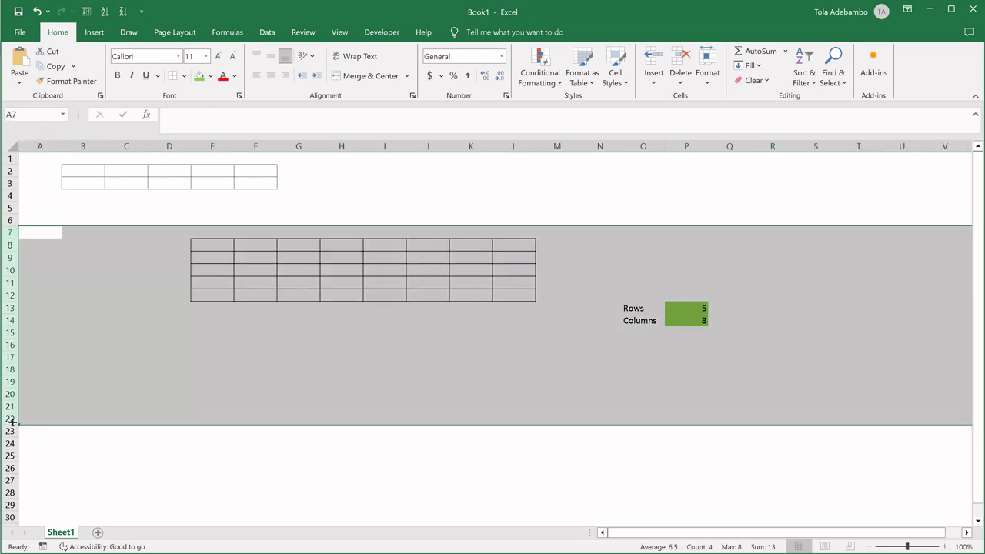
key("ctrl+minus")
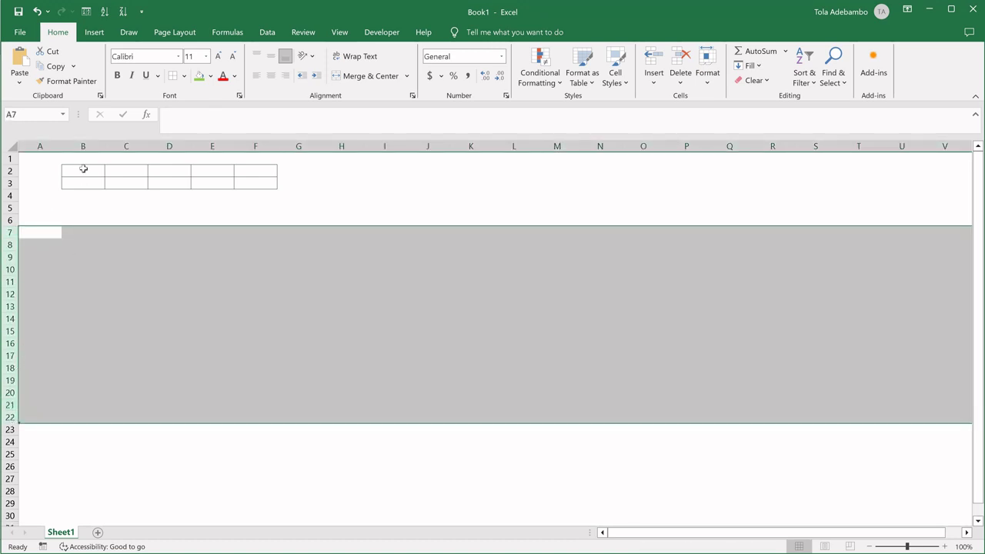
left_click_drag(83, 168, 243, 181)
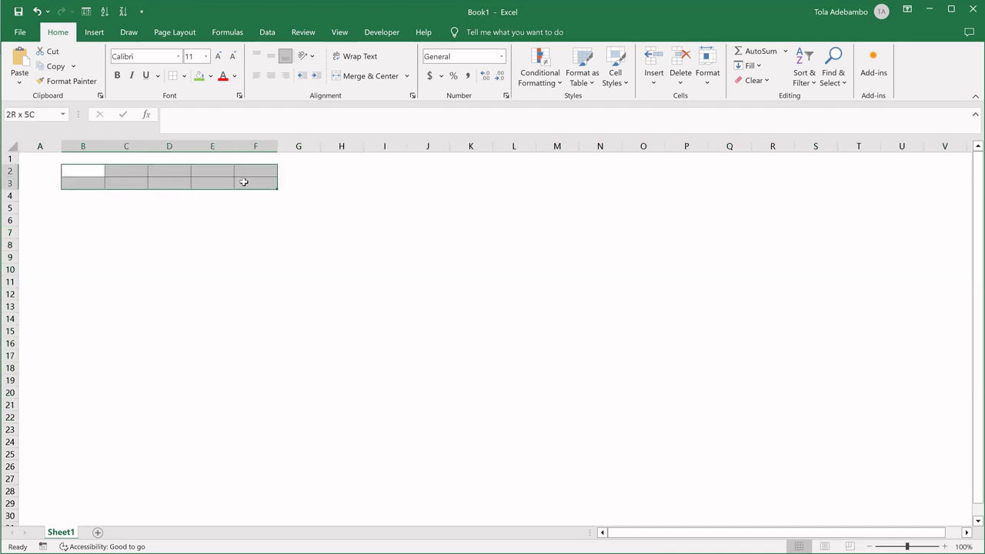
left_click(173, 76)
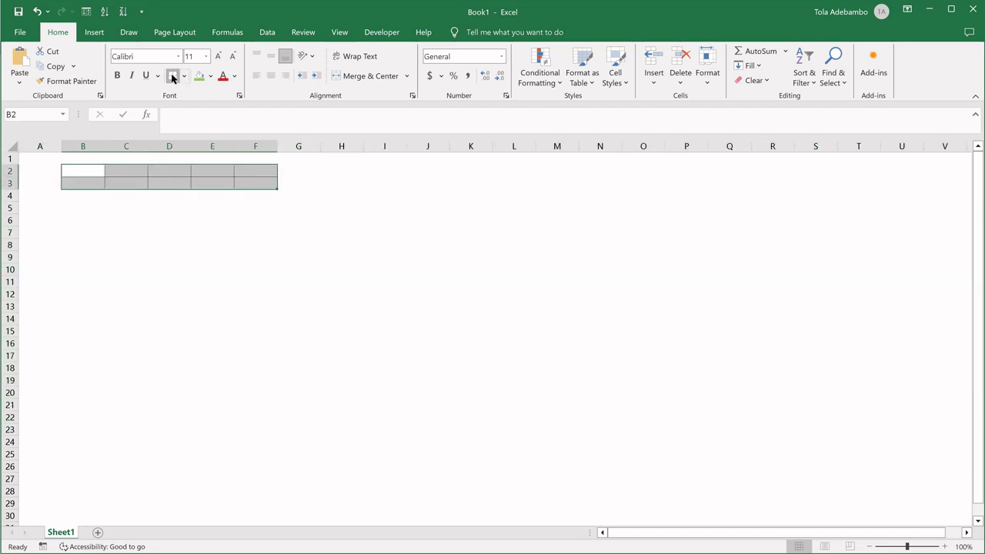
left_click(209, 266)
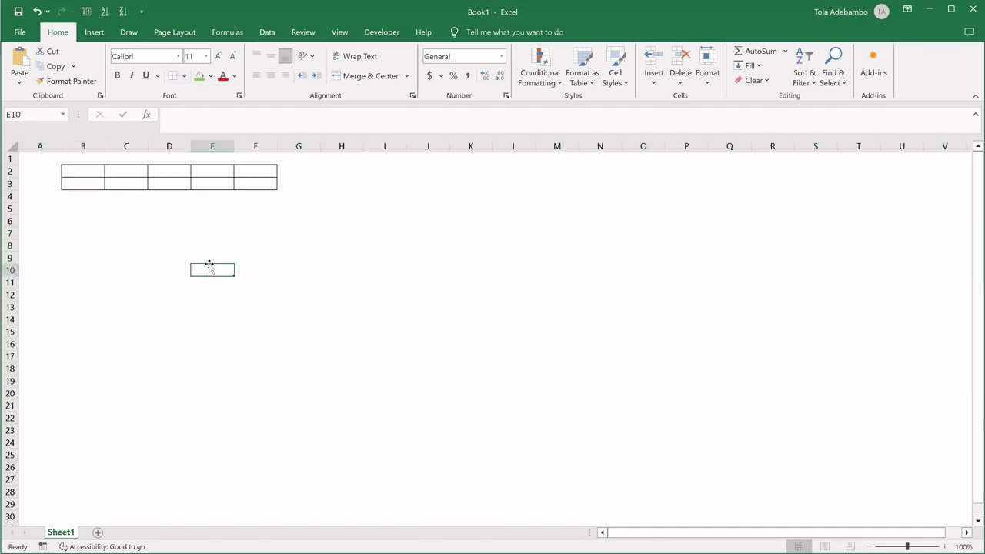
left_click(328, 275)
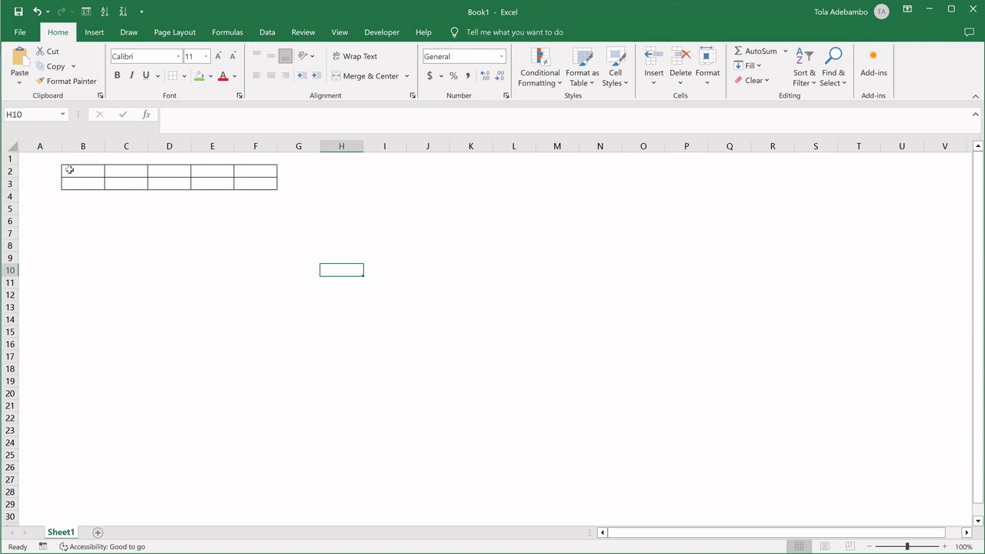
- Check the row 2 cells of table B2:F3 and enter the label Cells in K9
left_click_drag(69, 167, 258, 169)
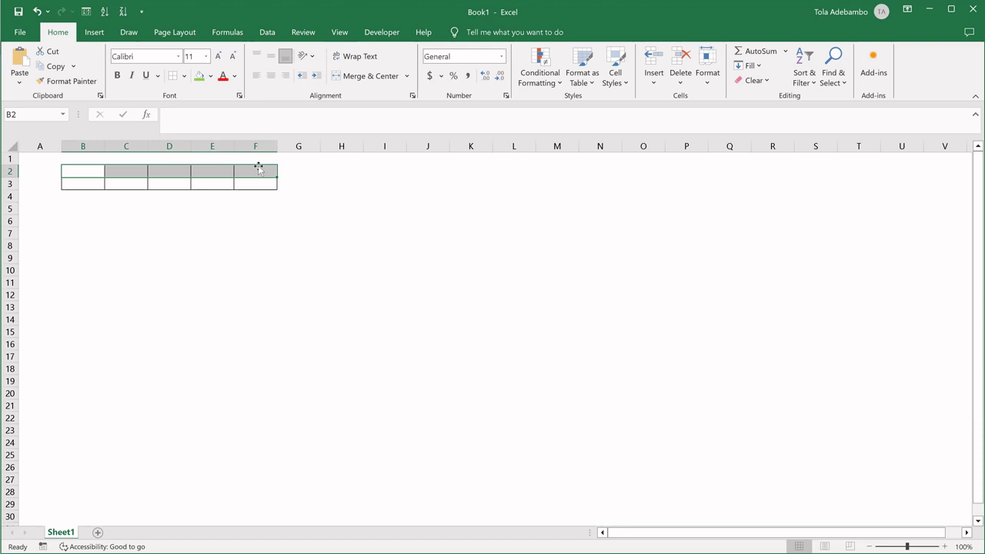
left_click(466, 258)
type("C")
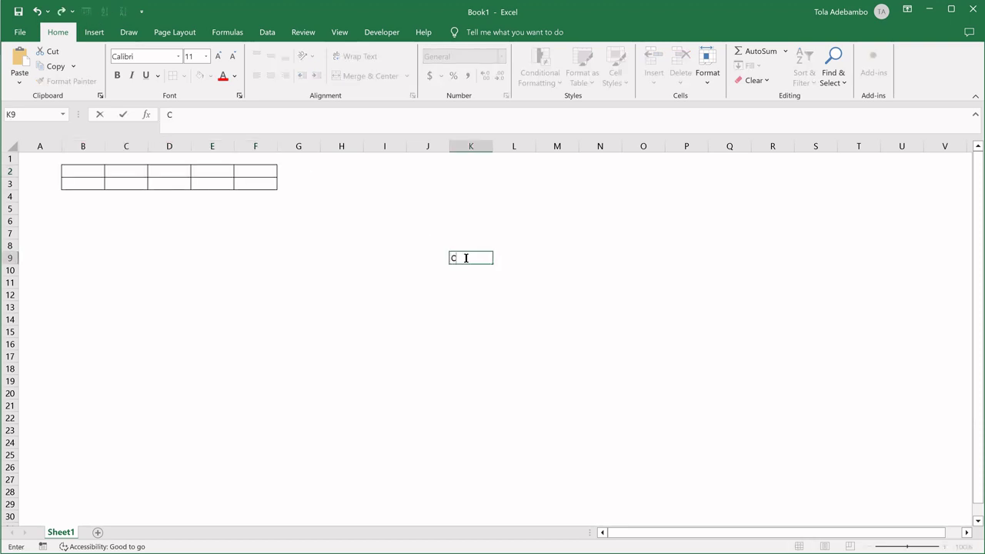
type("ells")
left_click(513, 317)
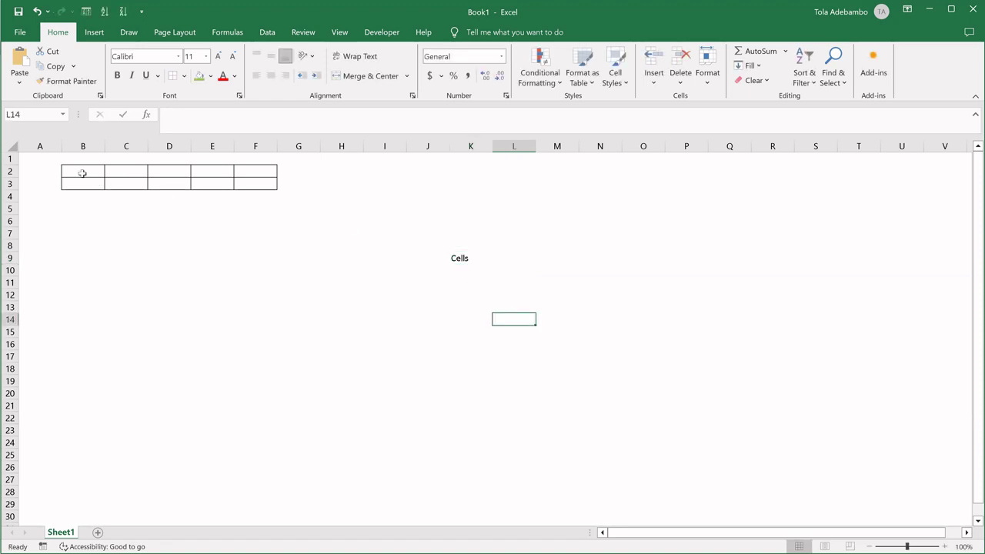
- Check each cell from B2 to F2 and enter the definition "Intersection of row and column" in L10
left_click_drag(81, 172, 260, 167)
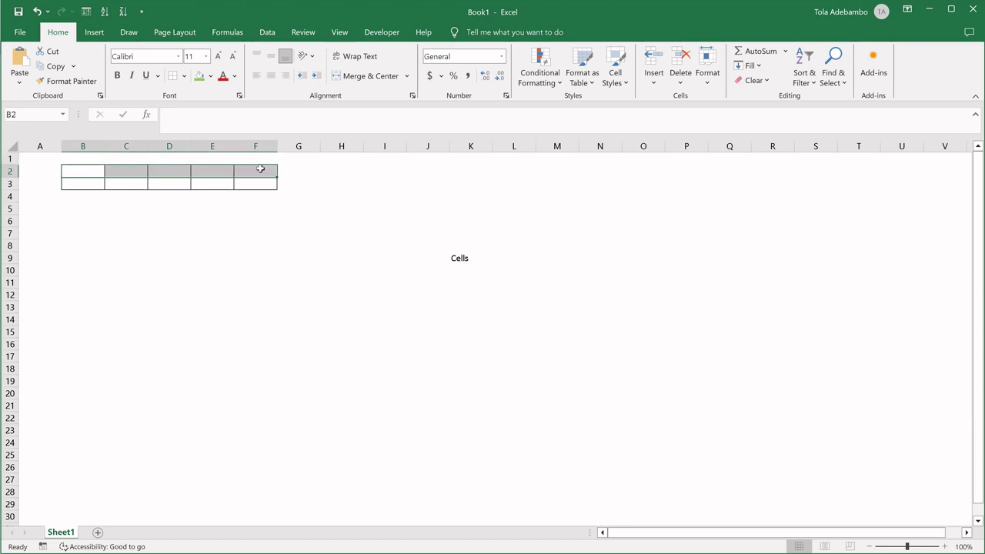
left_click(85, 170)
left_click(121, 170)
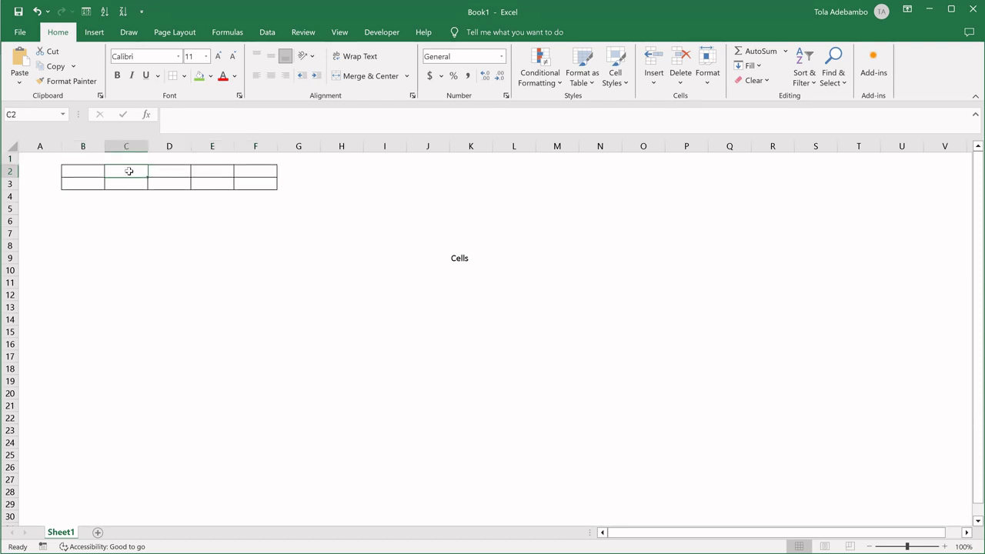
left_click(168, 169)
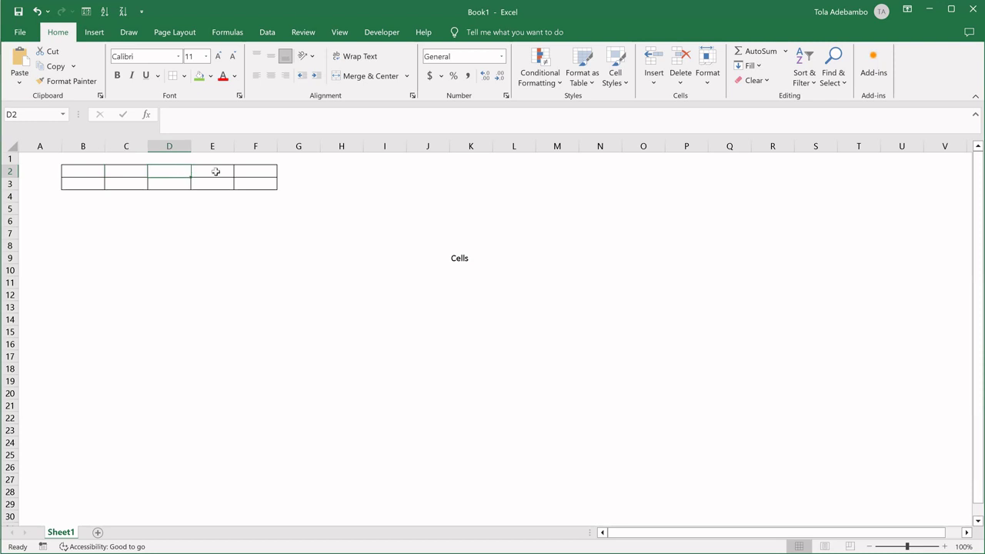
left_click(214, 172)
left_click(258, 173)
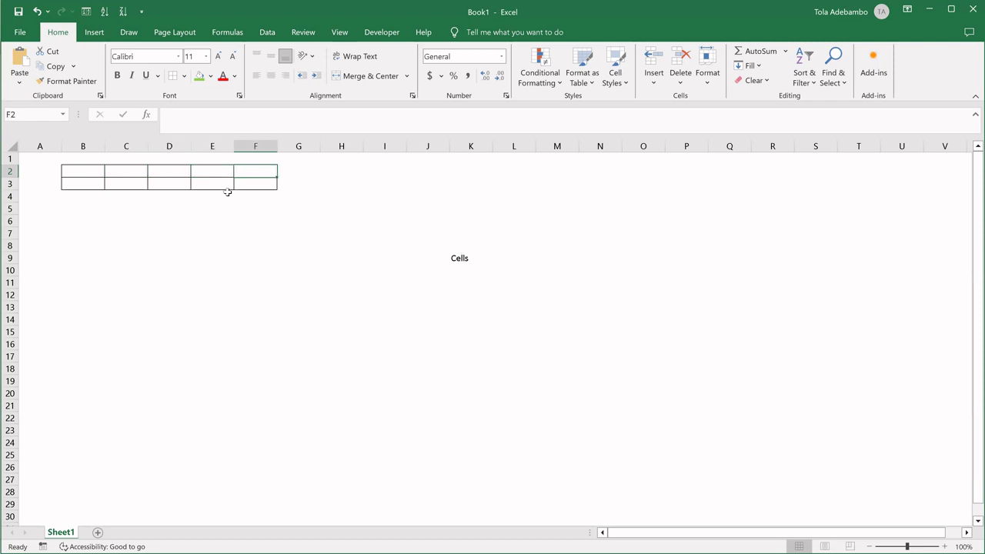
left_click(496, 266)
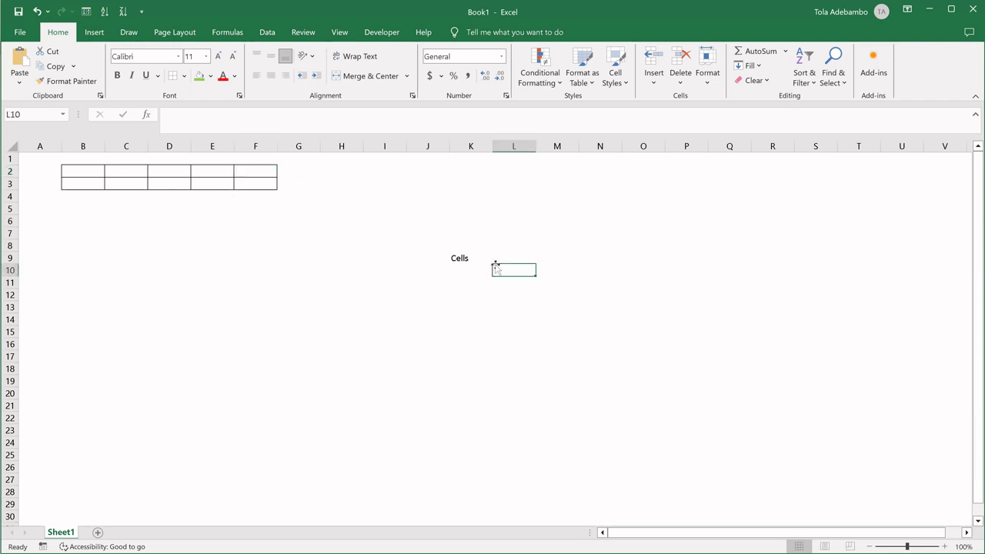
type("Inte")
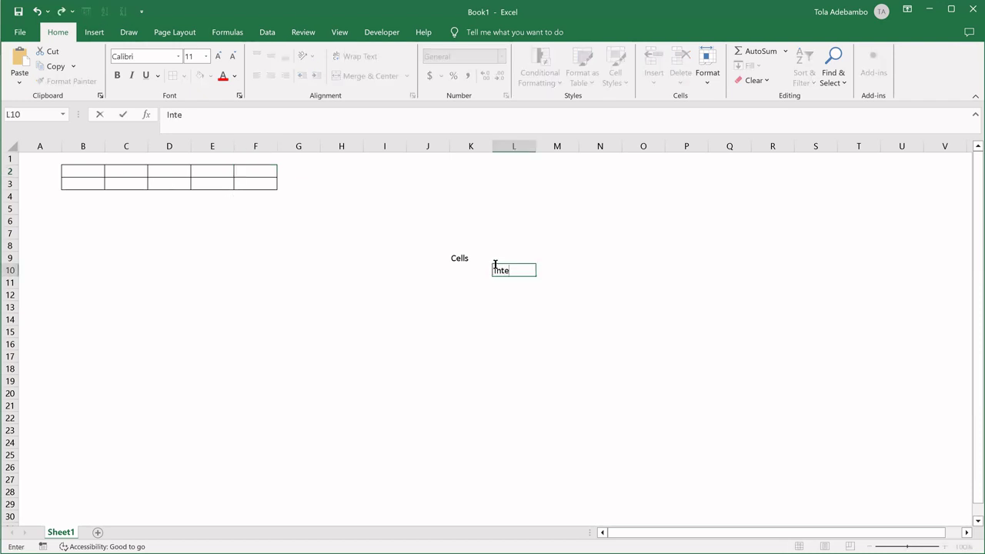
type("rsection of row")
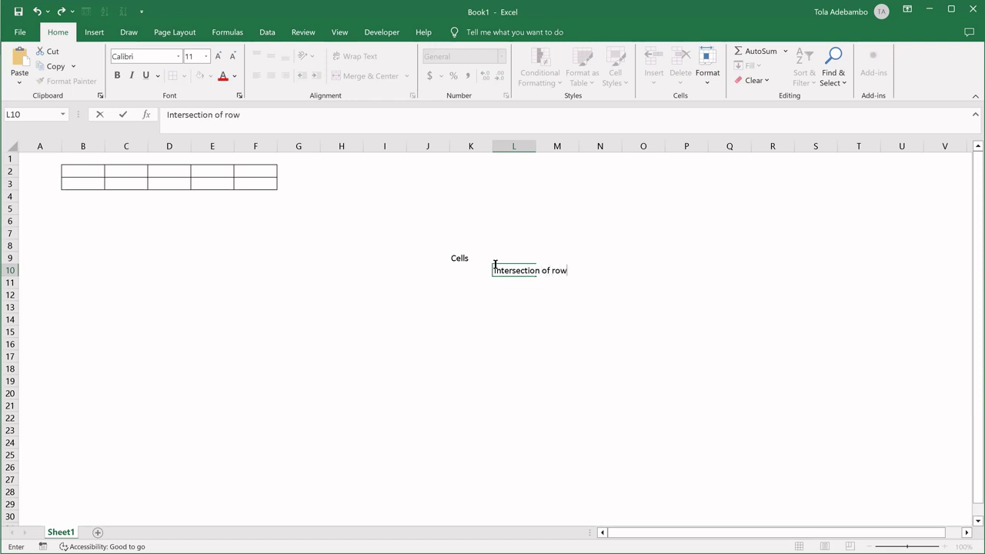
type(" and column")
left_click(494, 264)
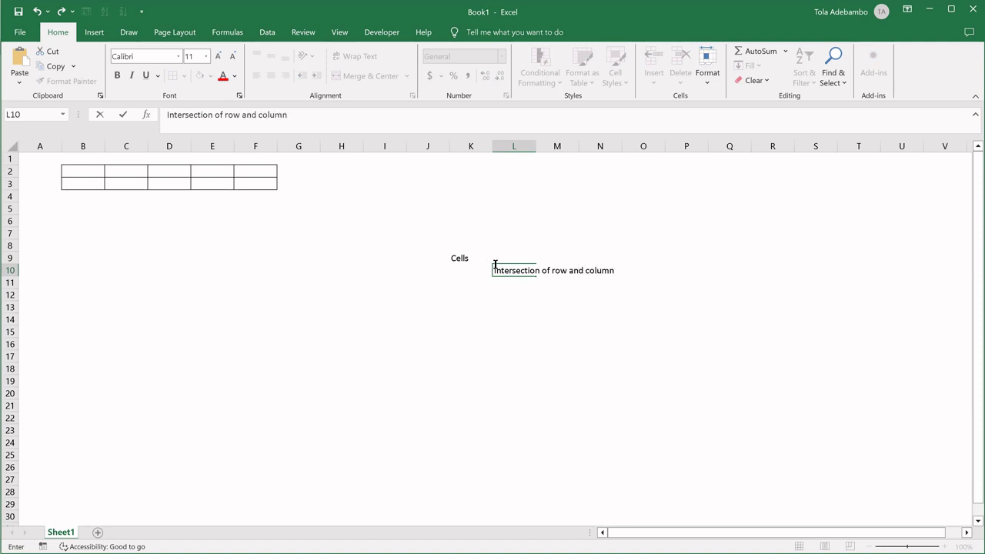
- Examine the individual cells B2 to F2, followed by the row 3 cells of the table, as row and column intersections
left_click(87, 169)
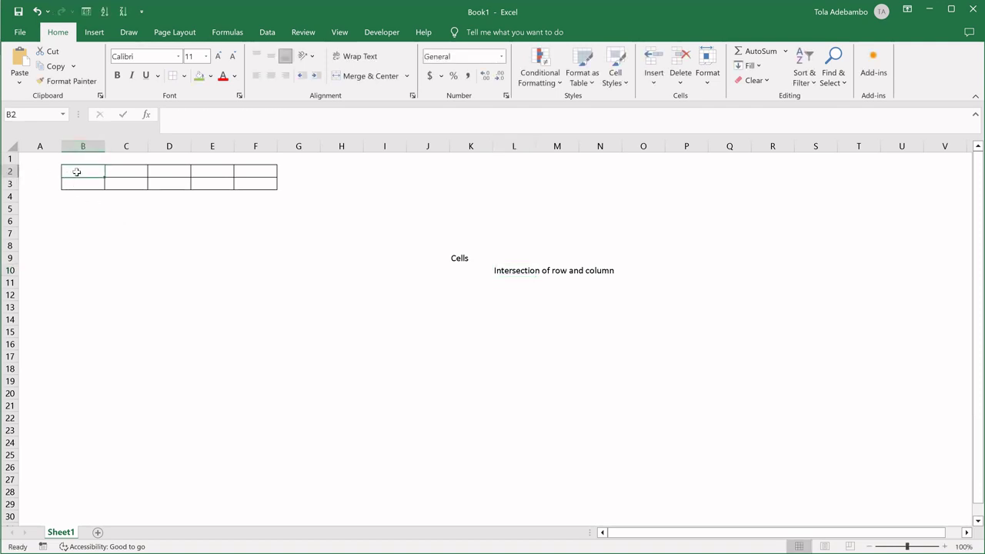
left_click(128, 167)
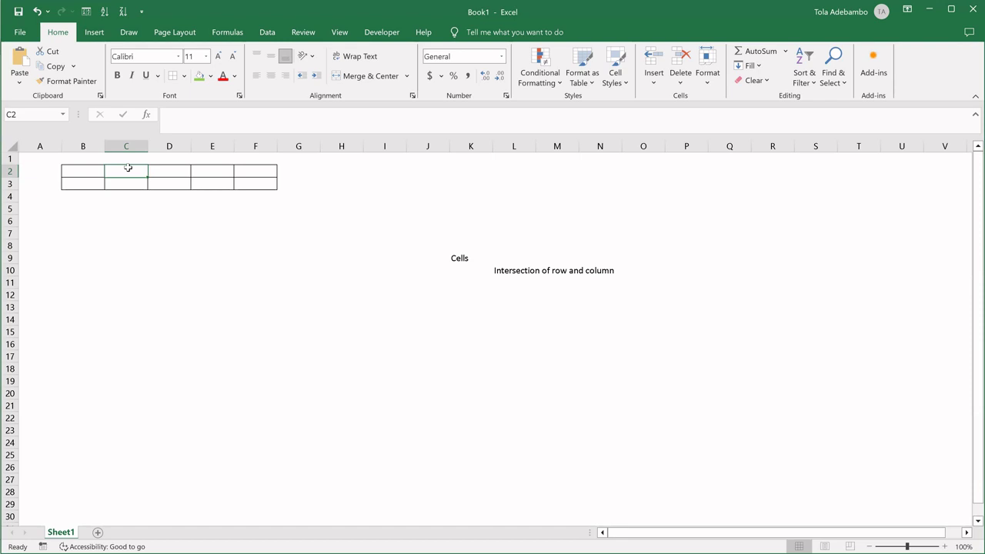
left_click(187, 170)
left_click(205, 170)
left_click(263, 171)
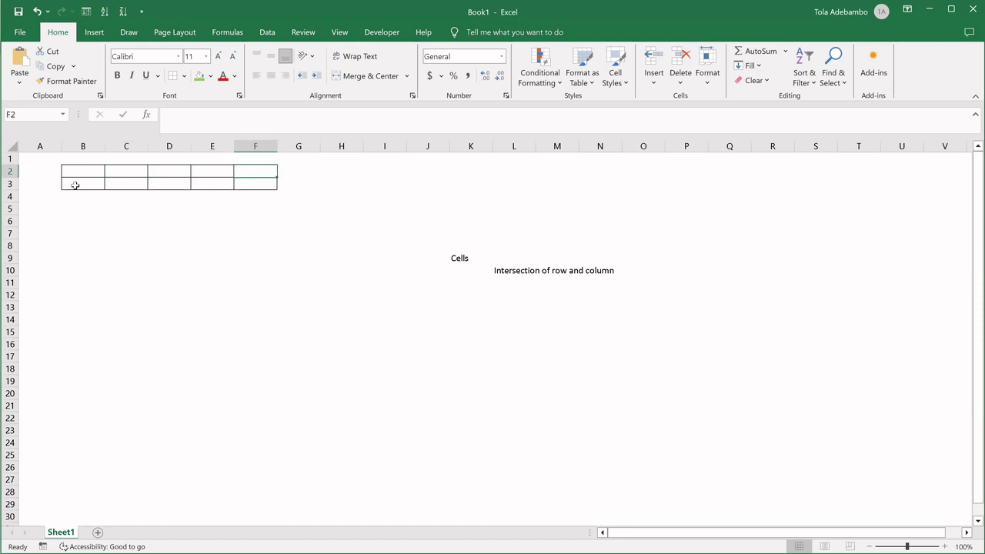
left_click_drag(73, 184, 243, 183)
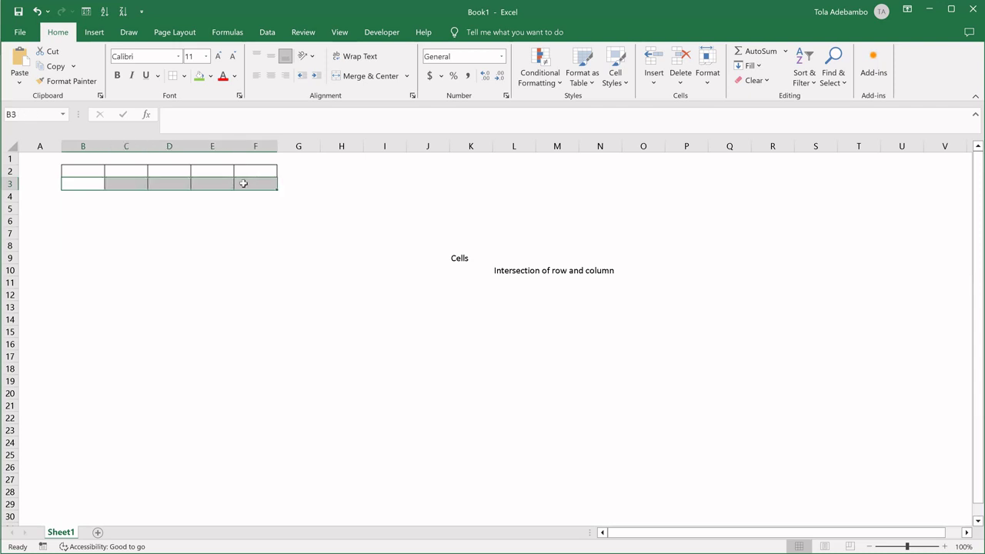
- Enter the labels rows, columns and cells in F6, F7 and F8 below the table
left_click(274, 225)
type("rows")
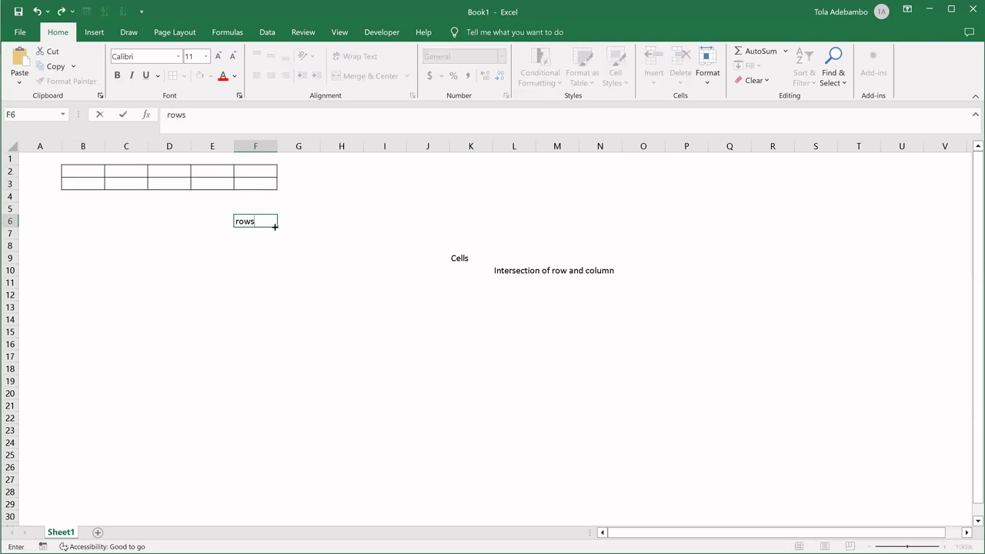
key("Return")
type("column")
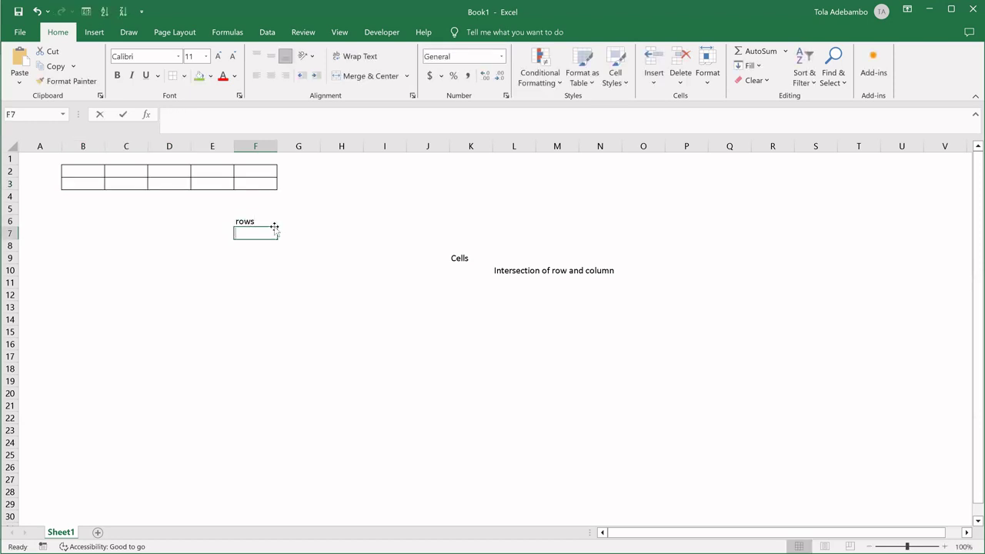
type("s")
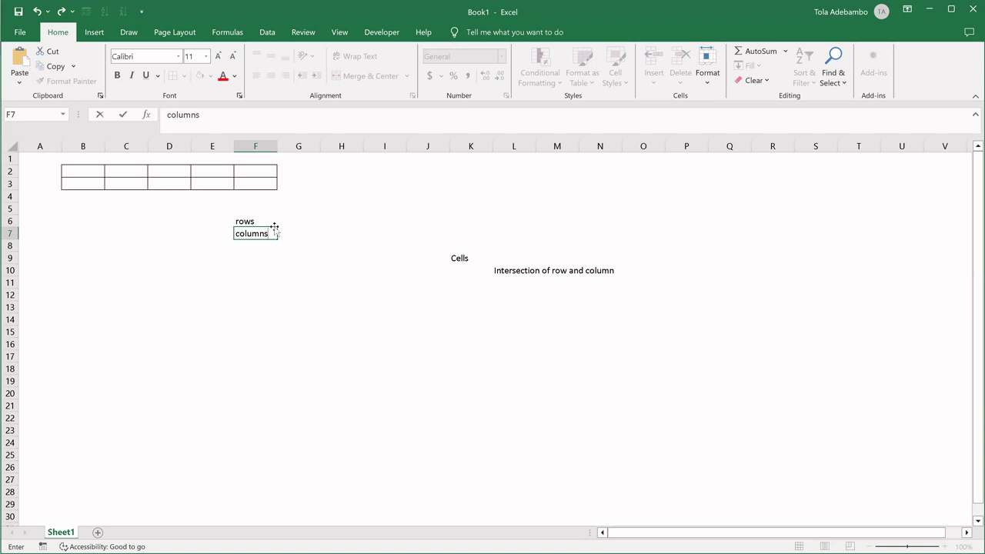
key("Return")
type("celss")
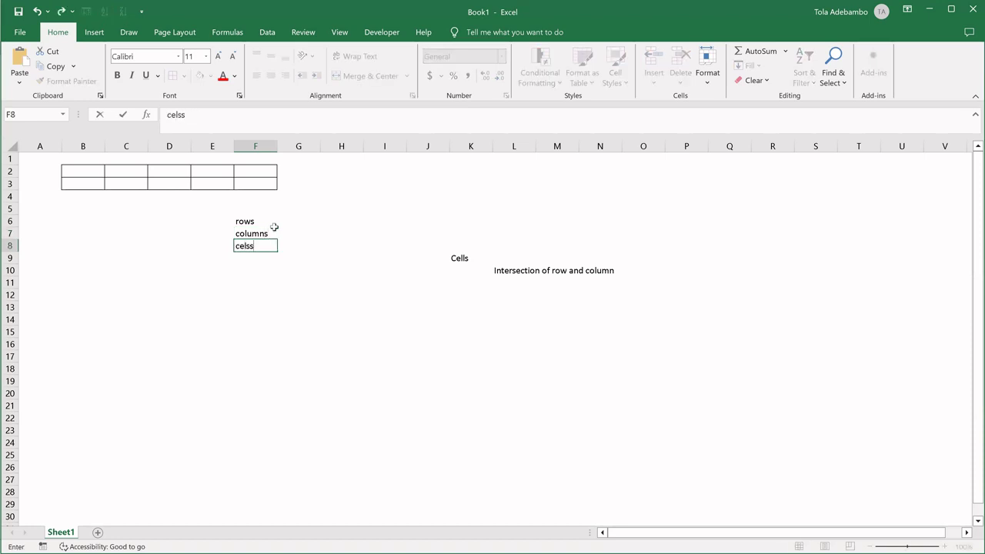
key("BackSpace")
key("BackSpace")
type("ls")
key("Return")
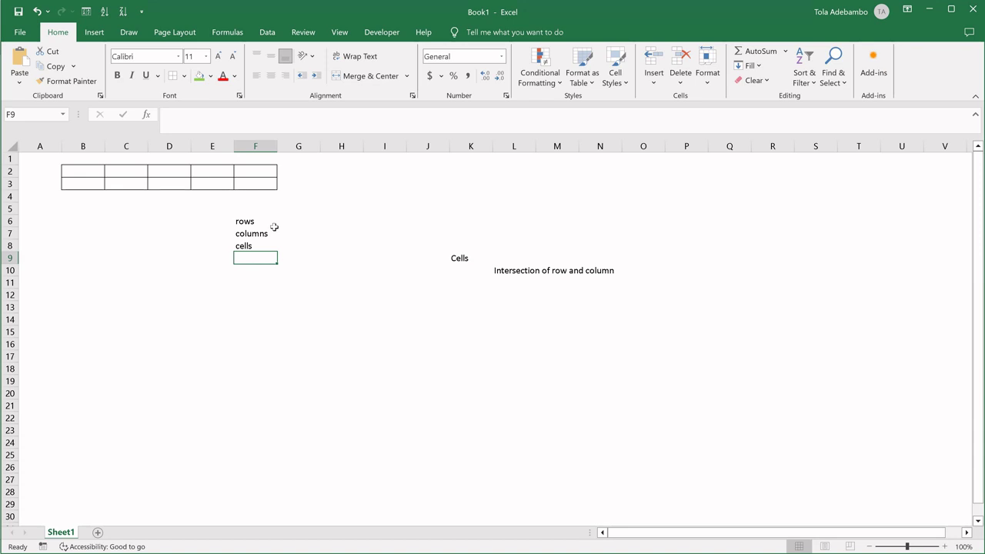
- Fit the width of column L to the cell definition in L10 and check it against the Cells label in K9
left_click(518, 271)
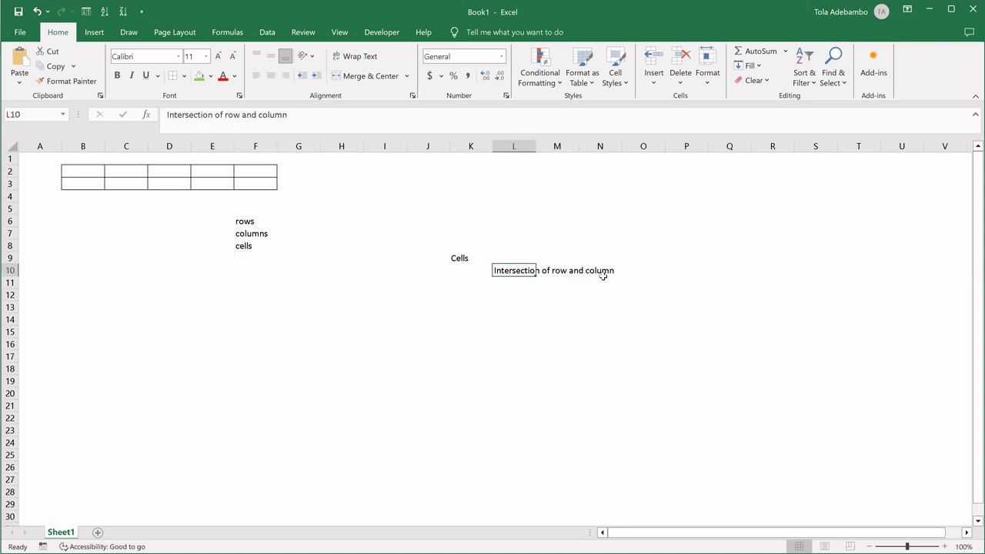
double_click(536, 146)
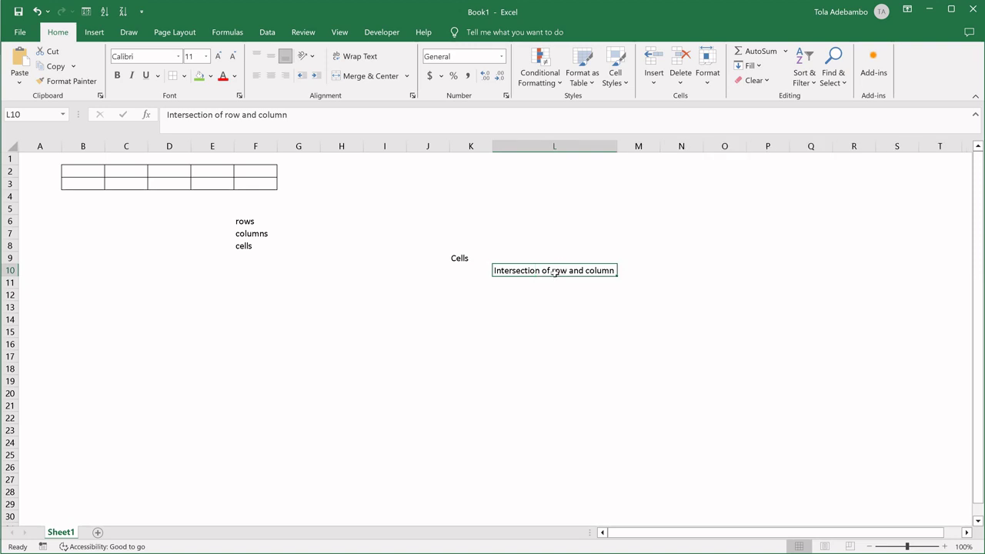
left_click(461, 257)
left_click(524, 271)
- Check B2, C2 and D2 one by one as individual cells of the table
left_click(82, 170)
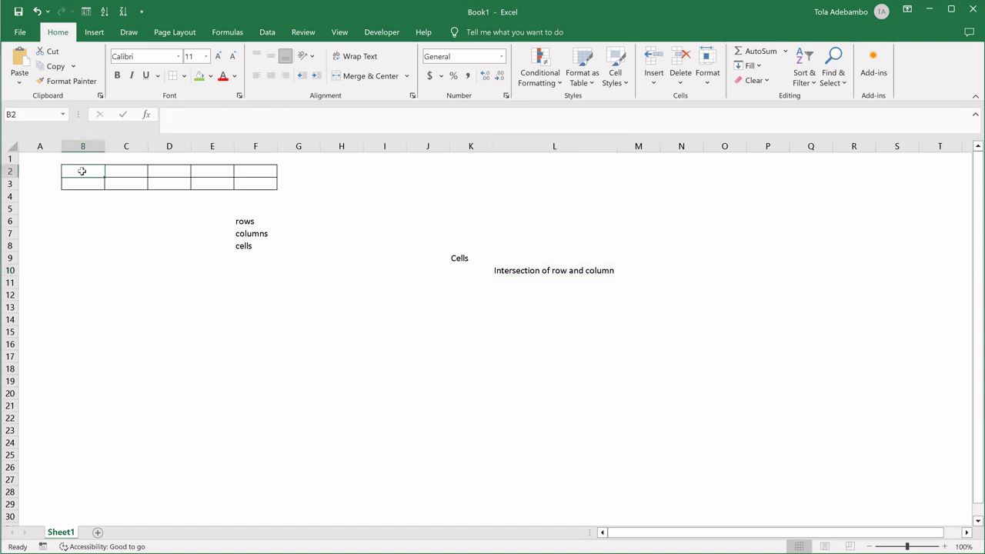
left_click(128, 171)
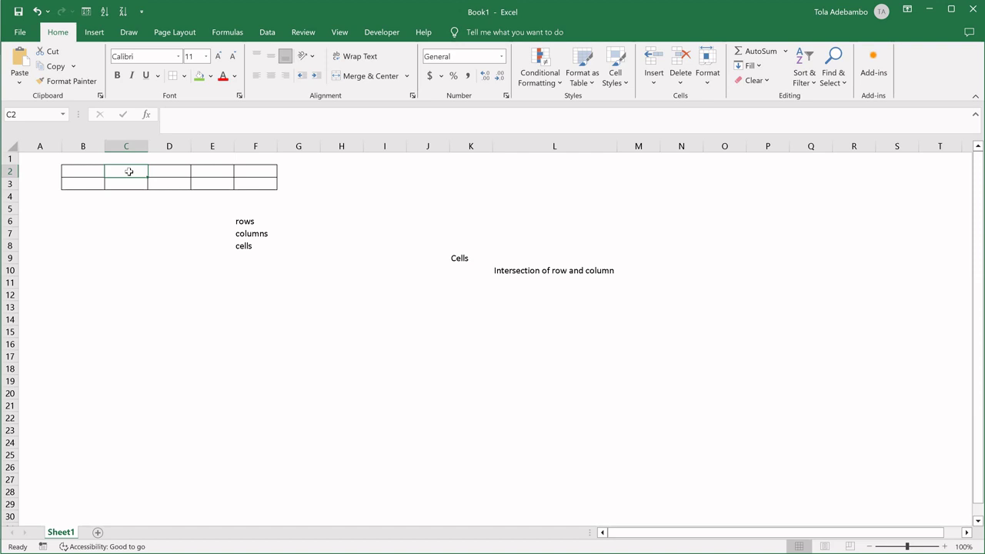
left_click(175, 172)
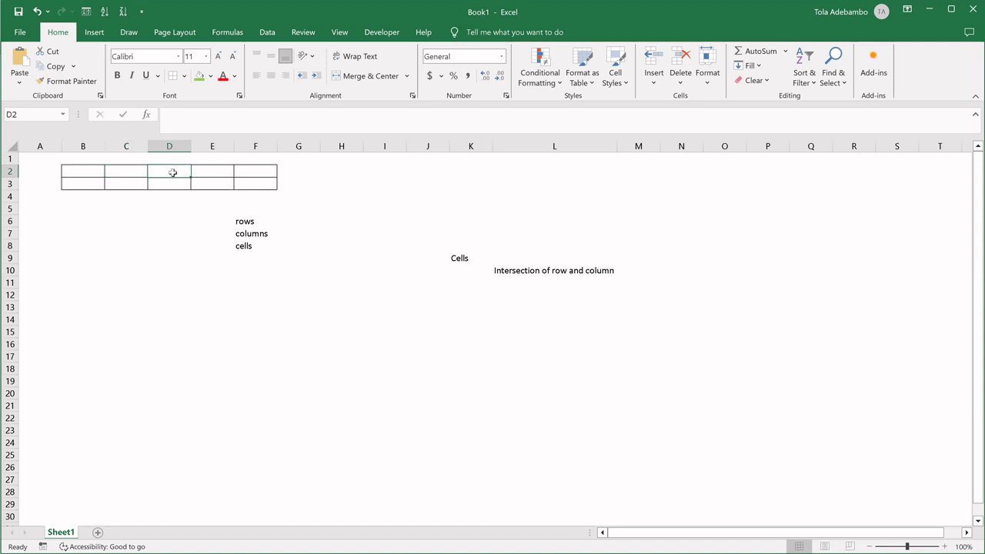
- Number the table's row 2 cells B2 to F2 with 1, 2, 3, 4 and 5
left_click(85, 173)
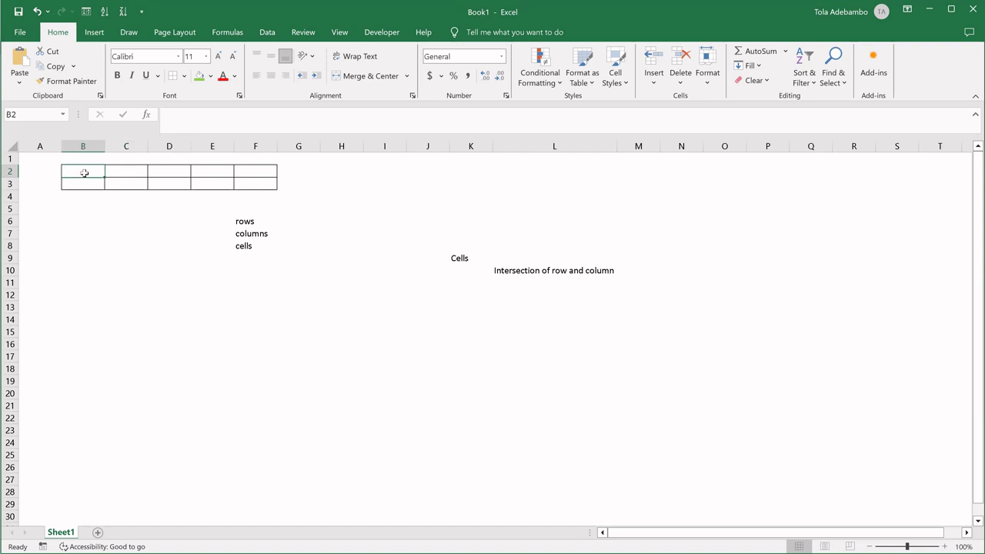
type("1")
key("Tab")
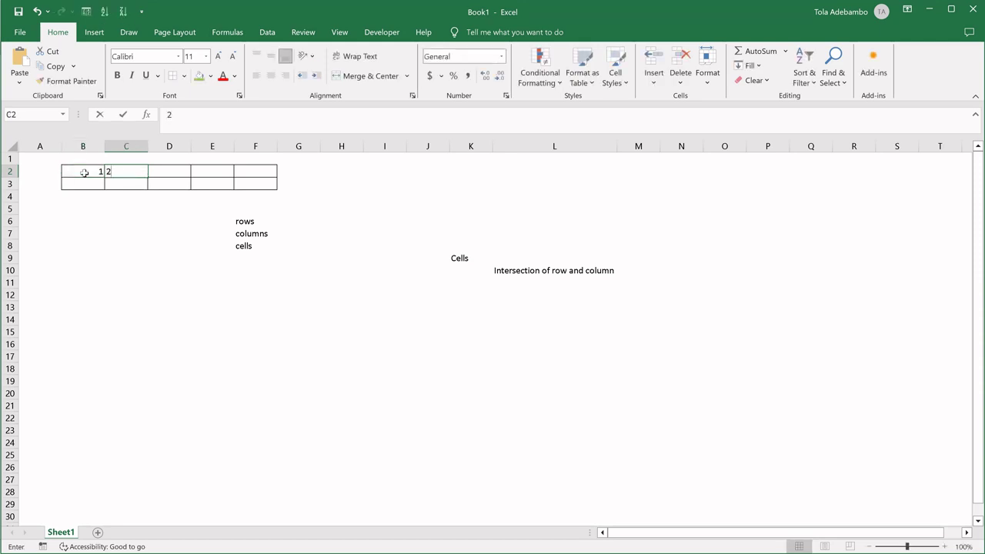
type("2")
key("Tab")
type("3")
key("Tab")
type("5")
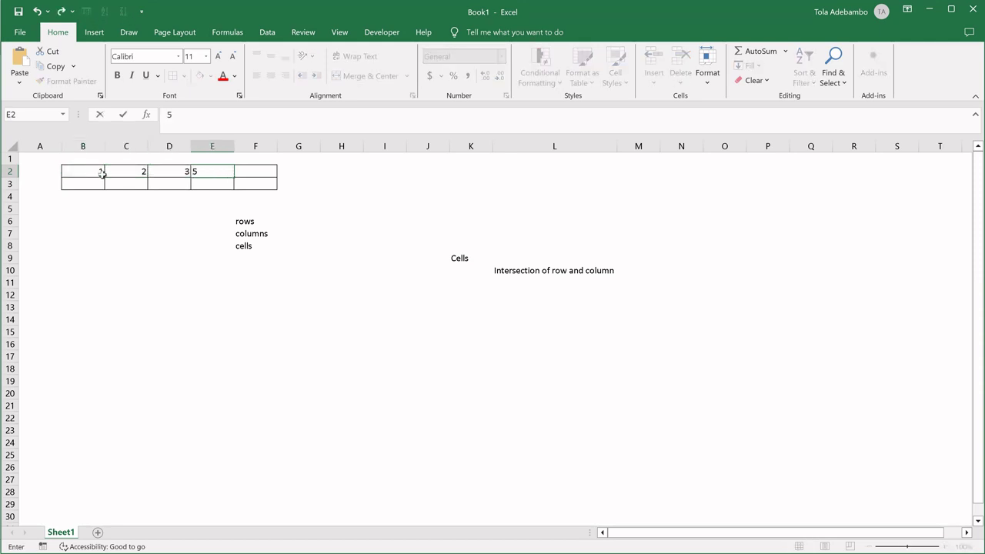
key("BackSpace")
type("4")
key("Tab")
type("5")
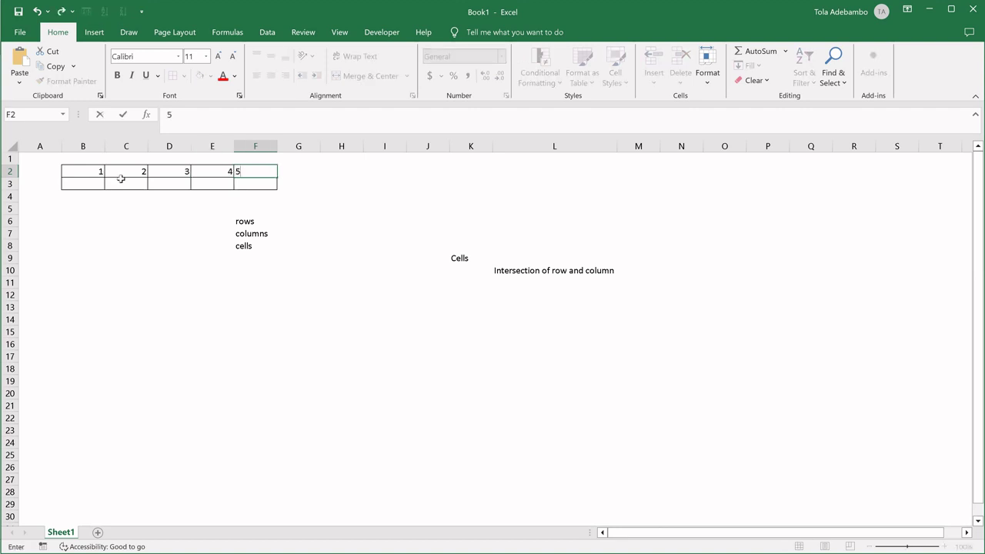
left_click(315, 248)
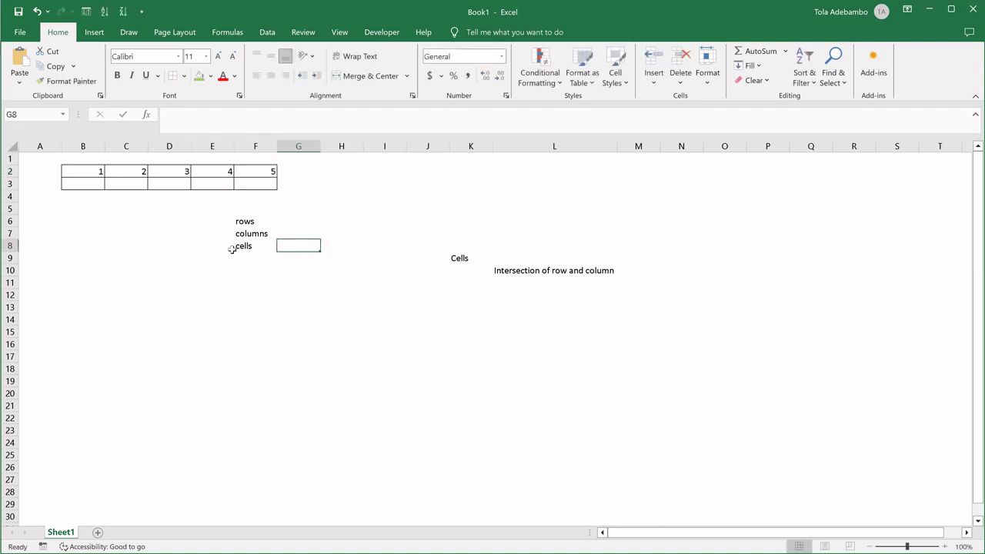
- Examine cells B2, C2 and D2 as intersections of columns B, C and D with row 2, comparing their cell references
left_click(87, 171)
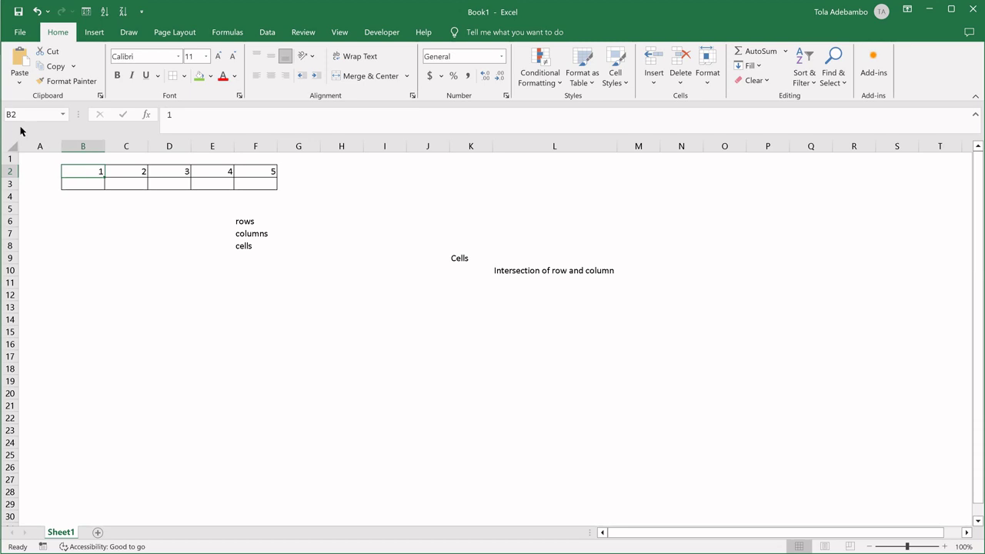
left_click(83, 145)
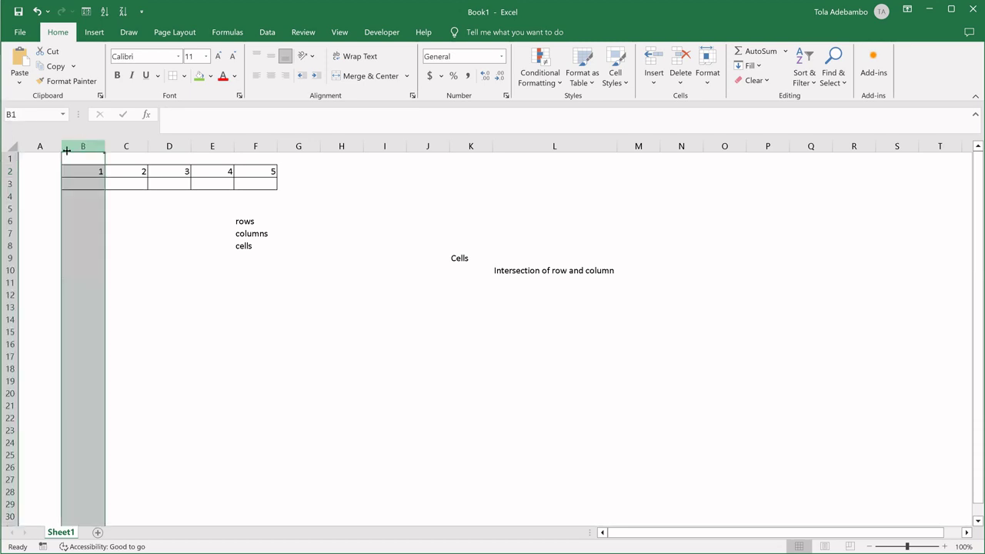
left_click(9, 171)
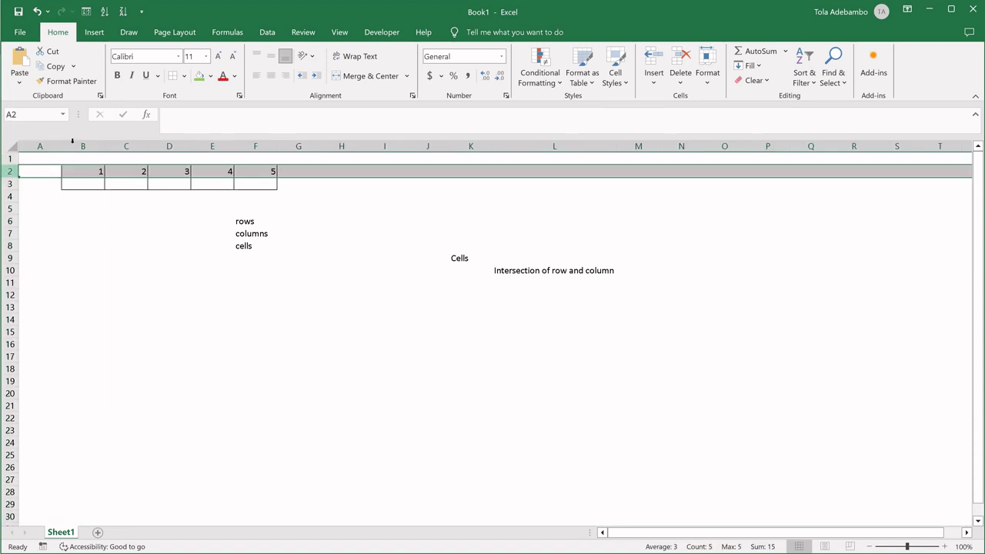
left_click(132, 170)
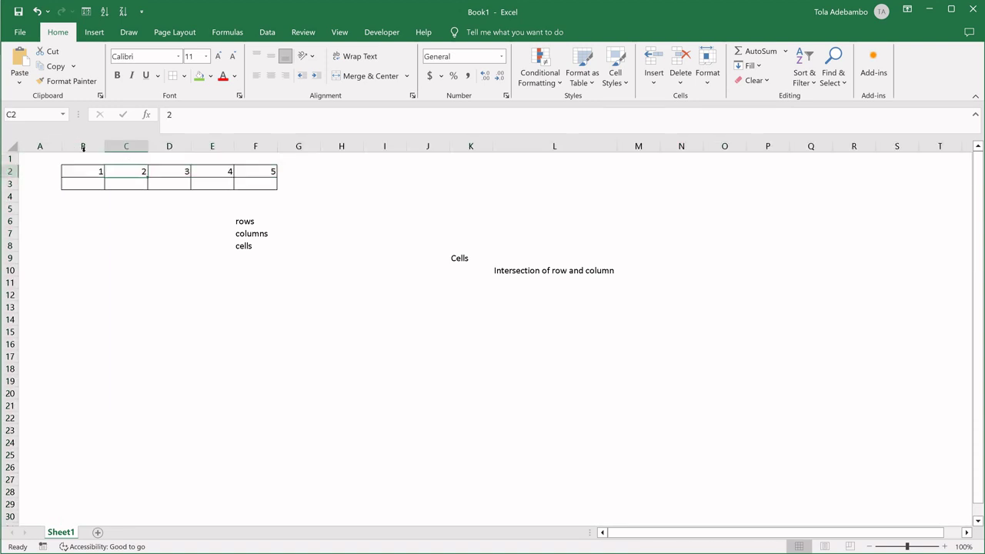
left_click(6, 115)
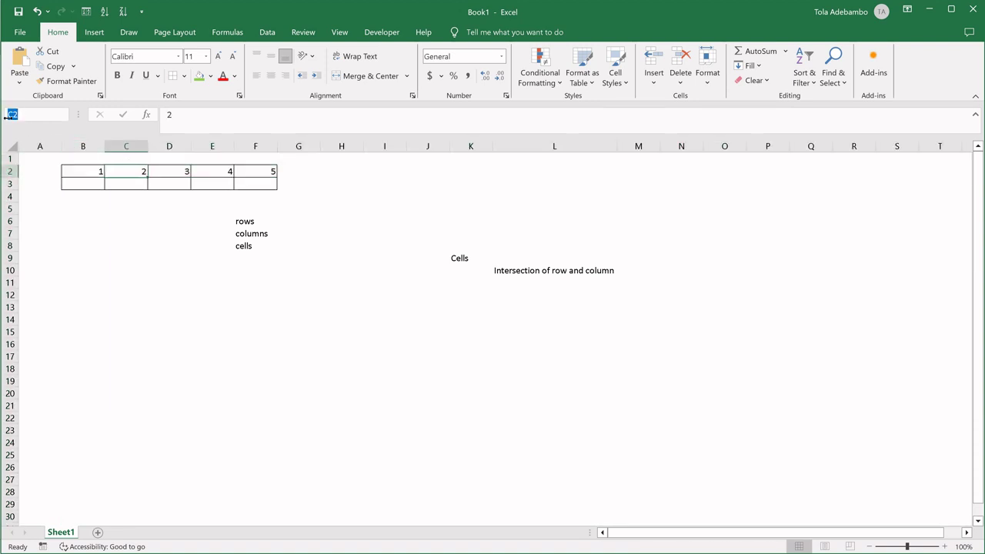
left_click(124, 144)
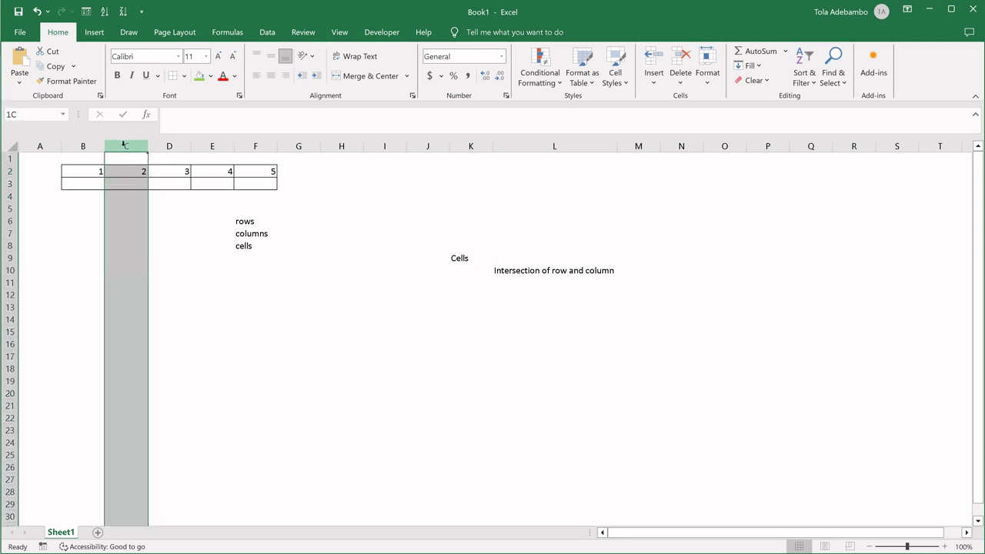
left_click(9, 171)
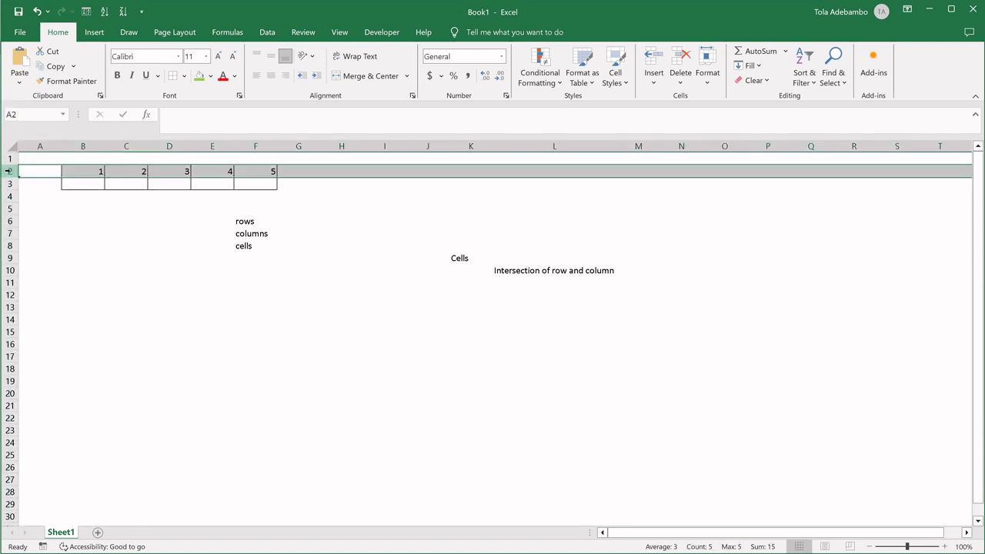
left_click(167, 171)
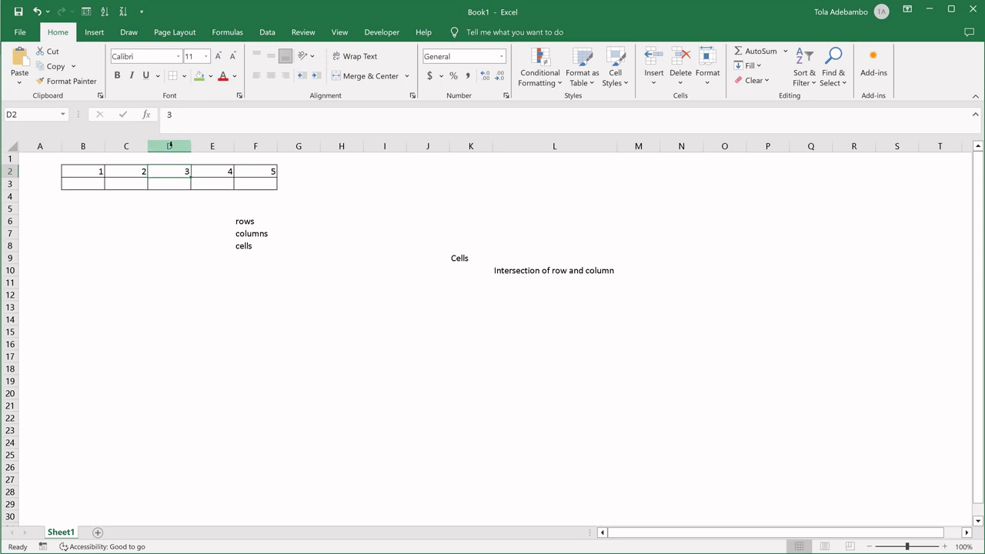
left_click(170, 145)
left_click(12, 171)
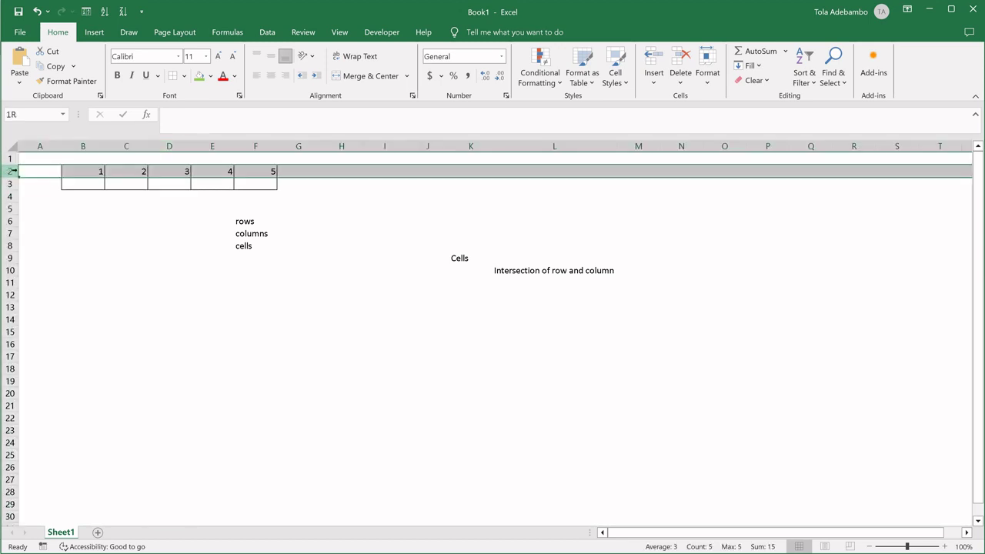
left_click(174, 170)
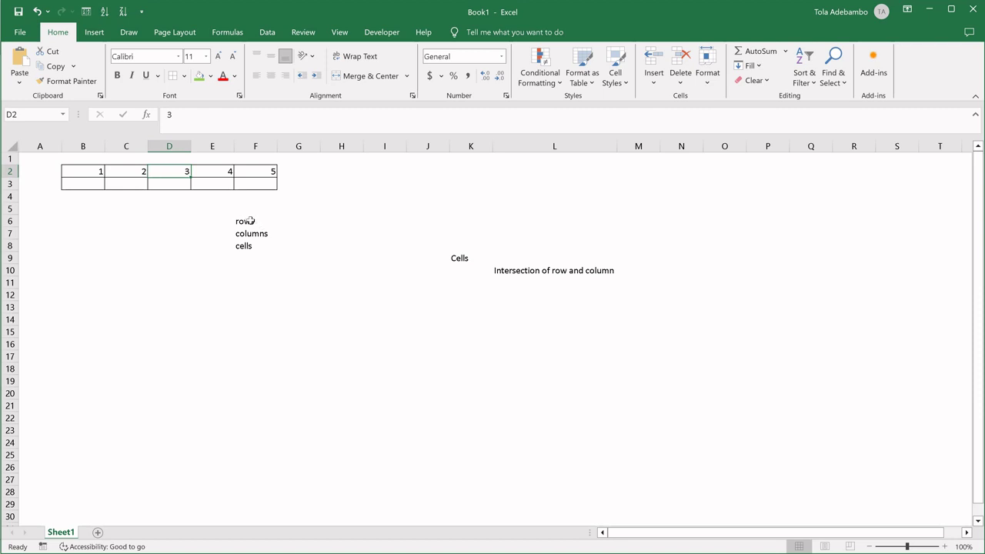
- Review the rows, columns and cells labels in F6:F8 in relation to the bordered table
left_click_drag(250, 221, 252, 250)
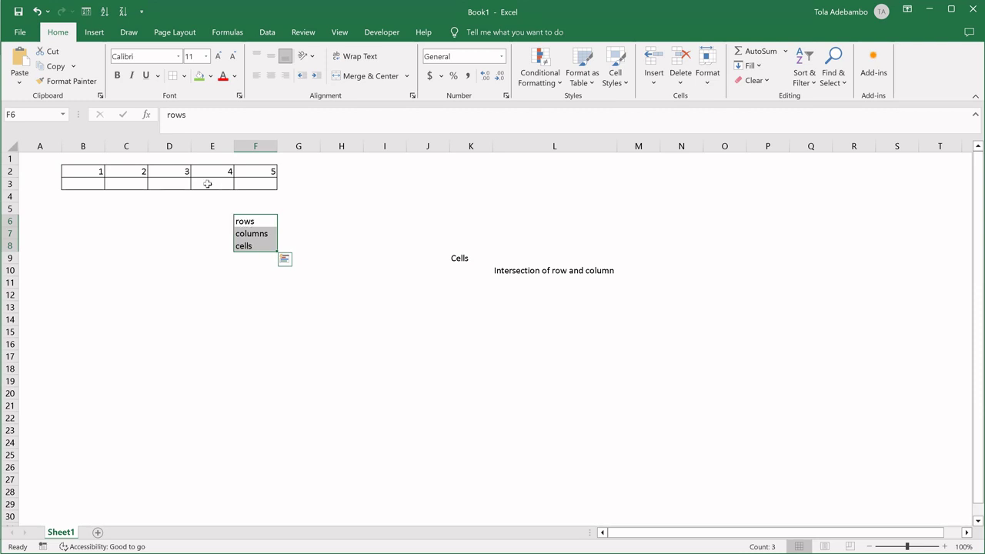
left_click_drag(88, 171, 254, 211)
left_click(246, 221)
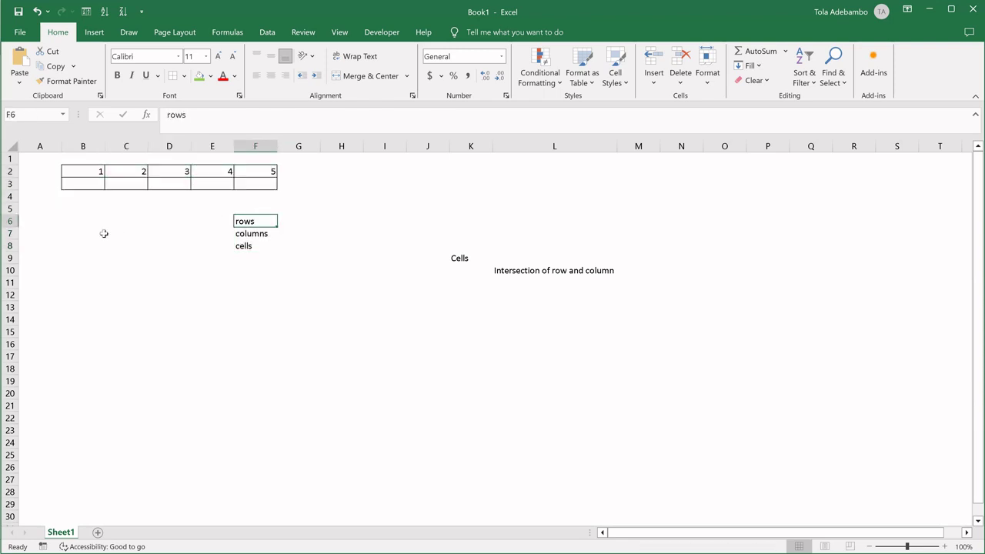
- Clear the contents of rows 6 to 16, including all labels and the cell definition
left_click_drag(9, 221, 27, 347)
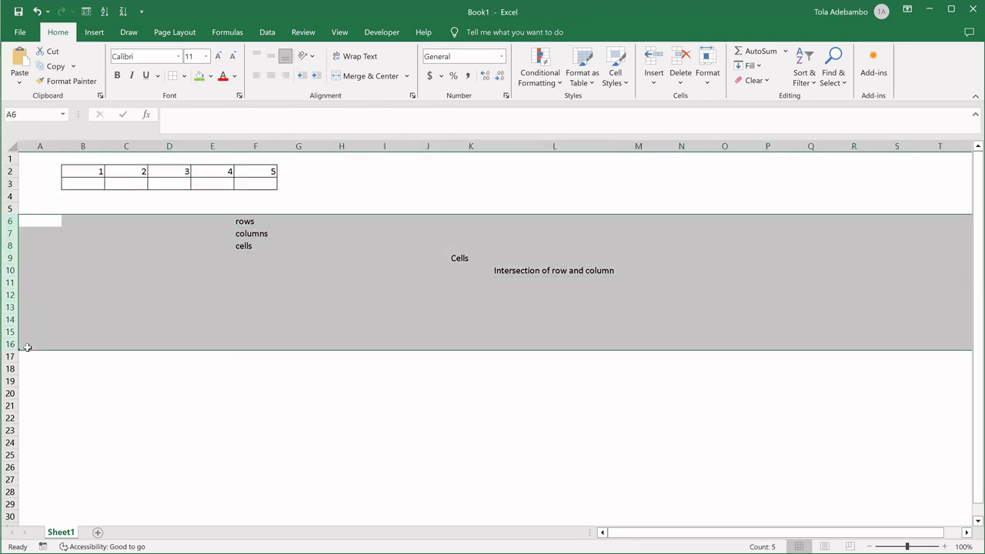
key("Delete")
left_click(406, 320)
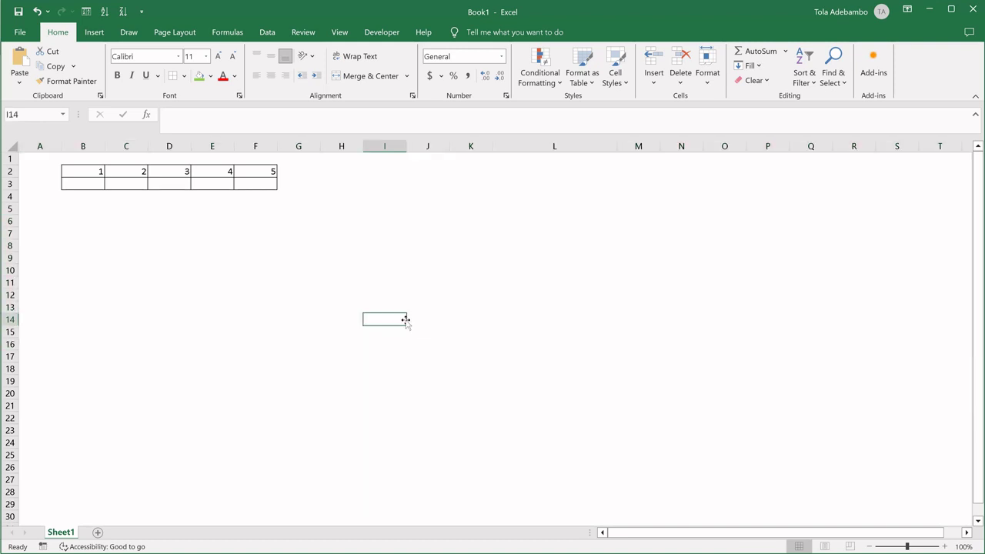
- Enter the opening tag <table> in G5 and the closing tag </table> in G24
left_click(292, 212)
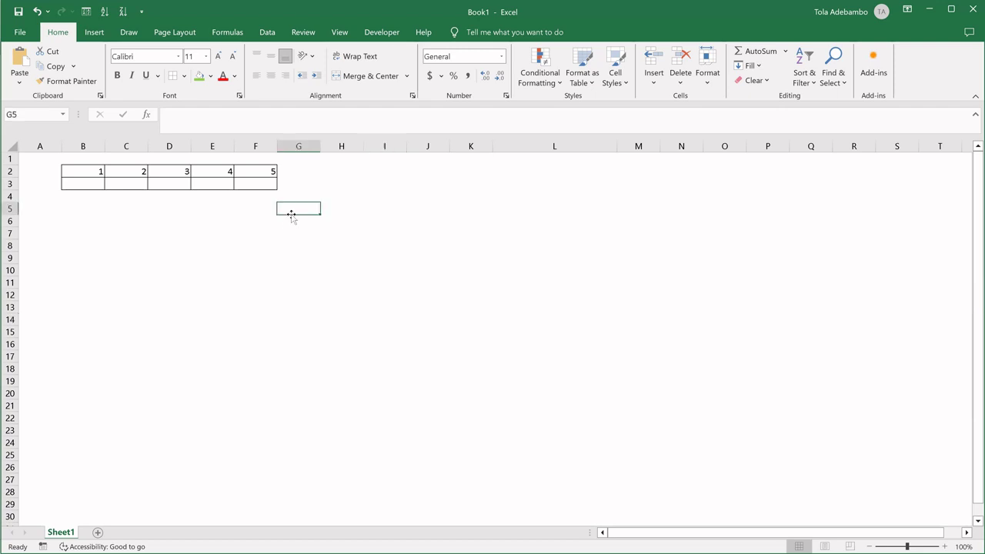
type("<table")
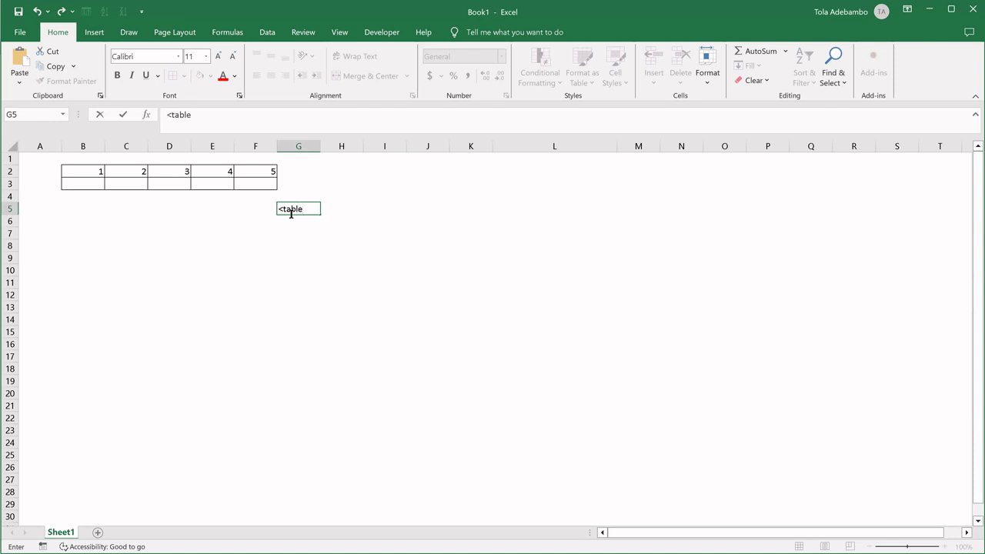
type(">")
left_click(289, 402)
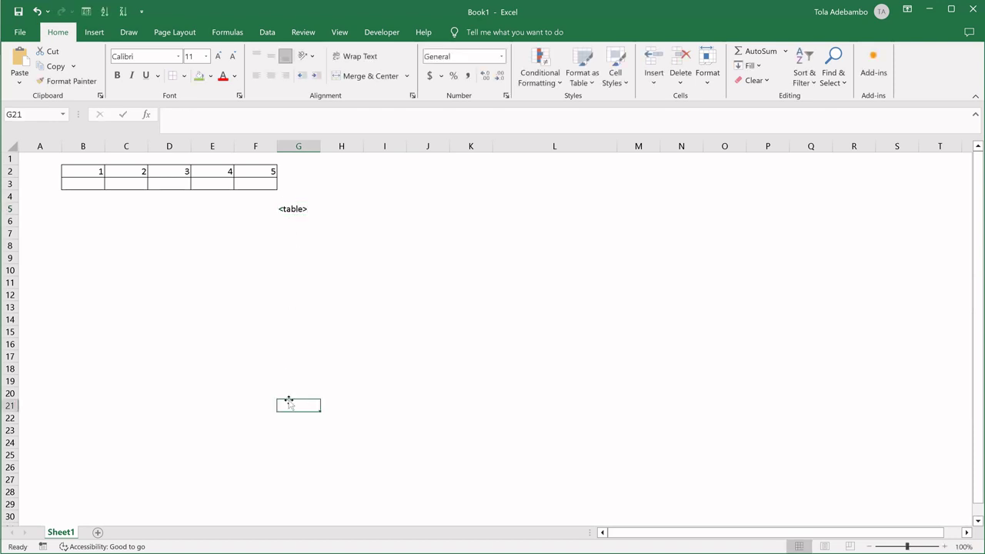
left_click(288, 444)
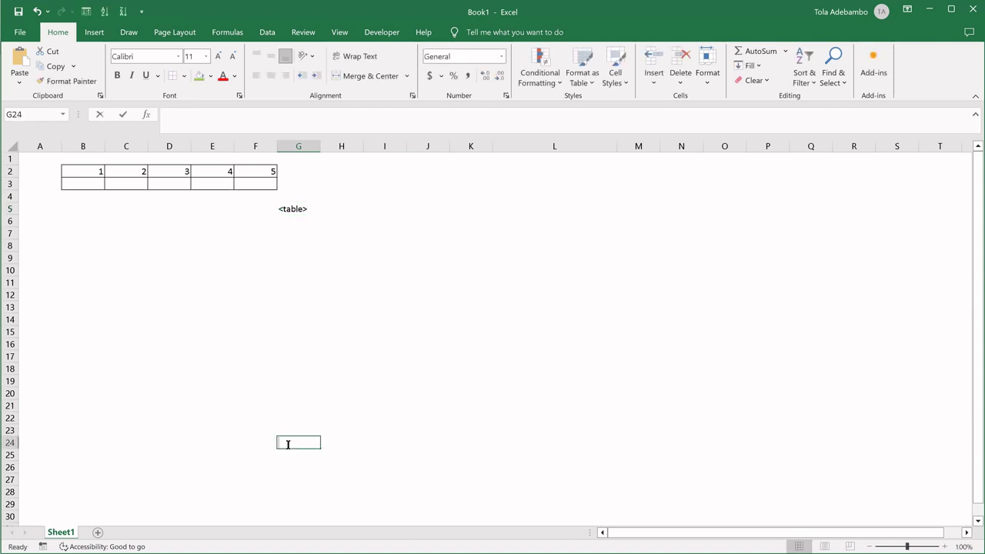
type("</table>")
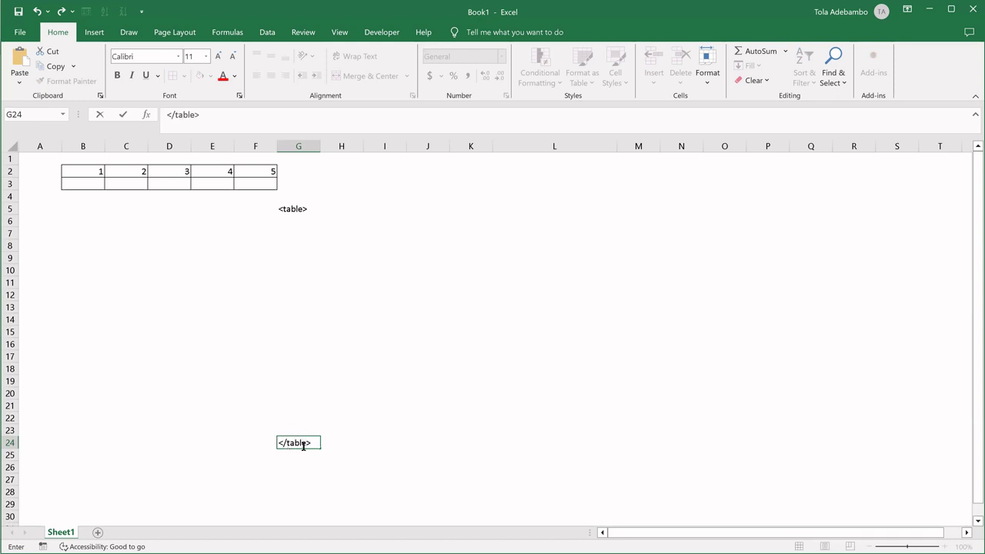
left_click(395, 440)
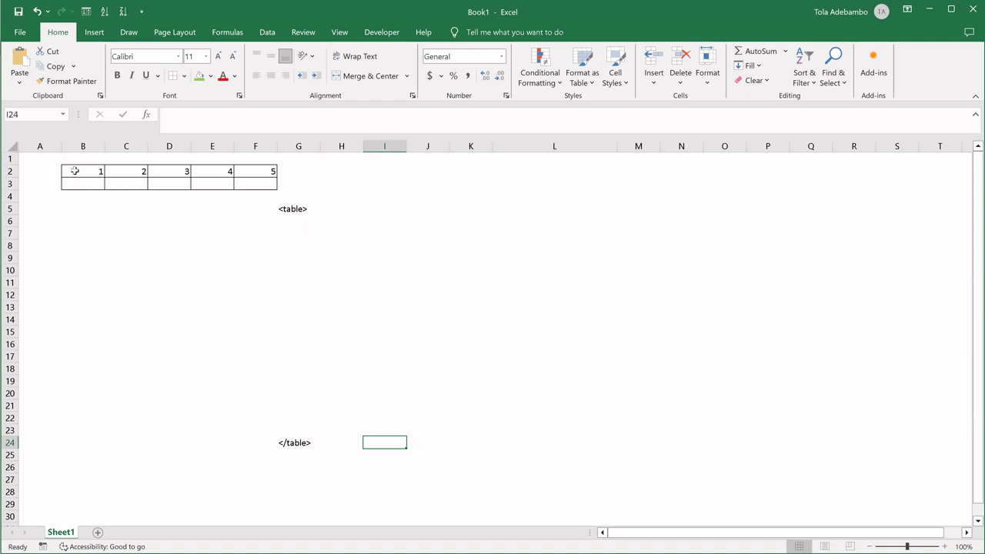
- Enter the first row's opening tag <tr> in H6 and its closing tag </tr> in H14
left_click_drag(73, 170, 269, 185)
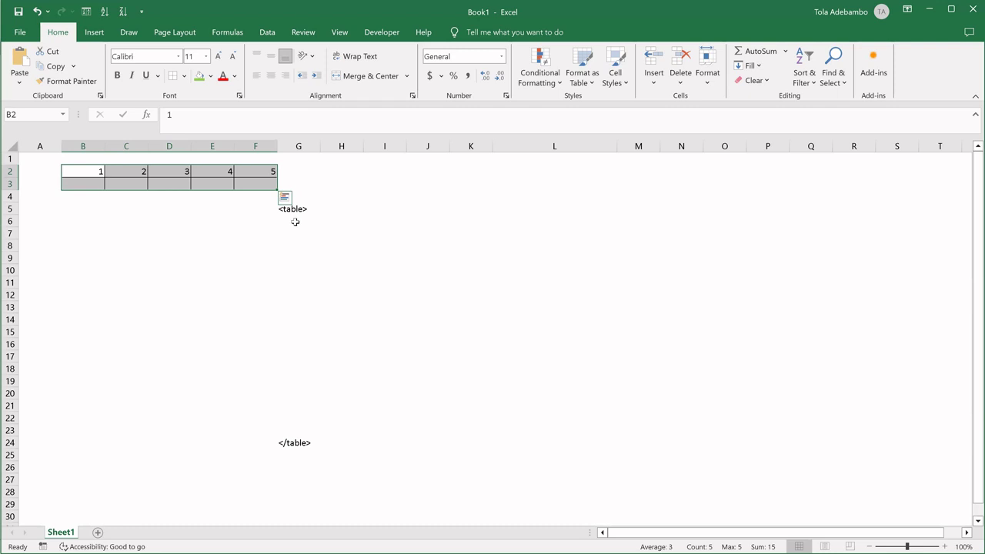
left_click(314, 230)
left_click(340, 231)
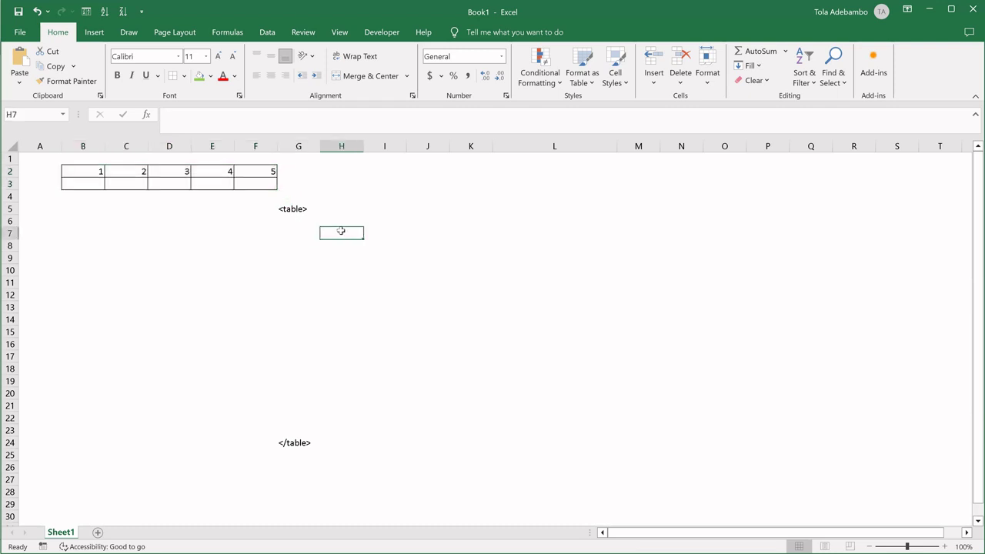
left_click(339, 218)
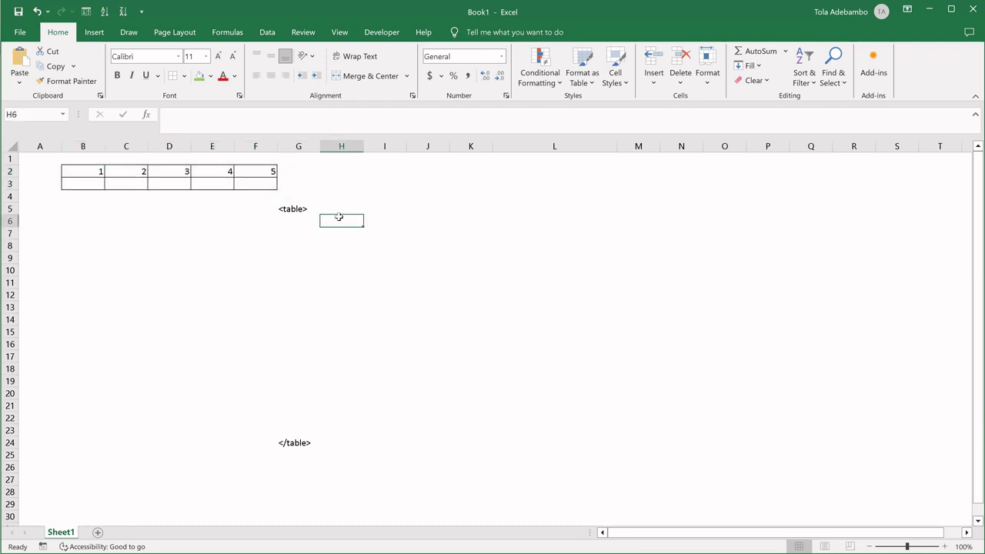
type("<tr")
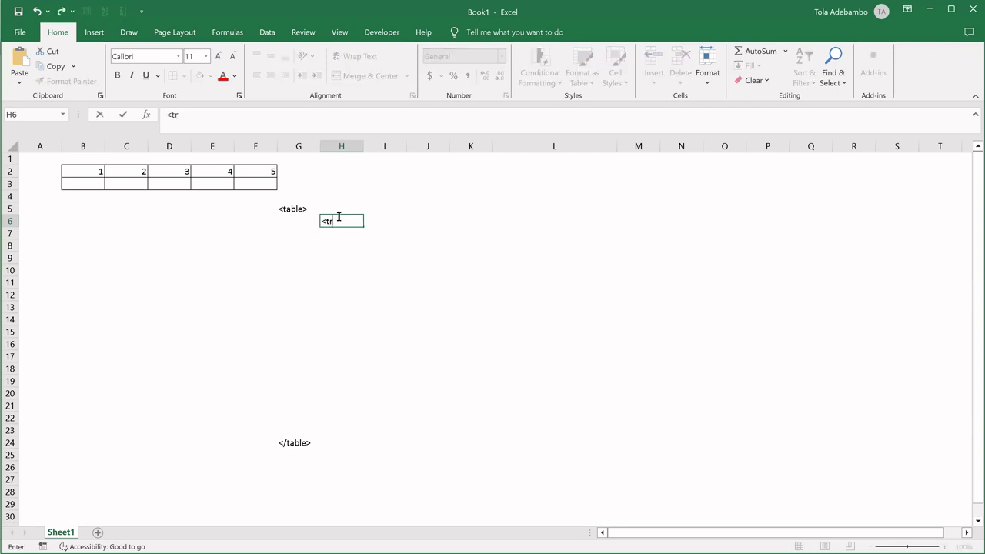
type(">")
left_click(333, 285)
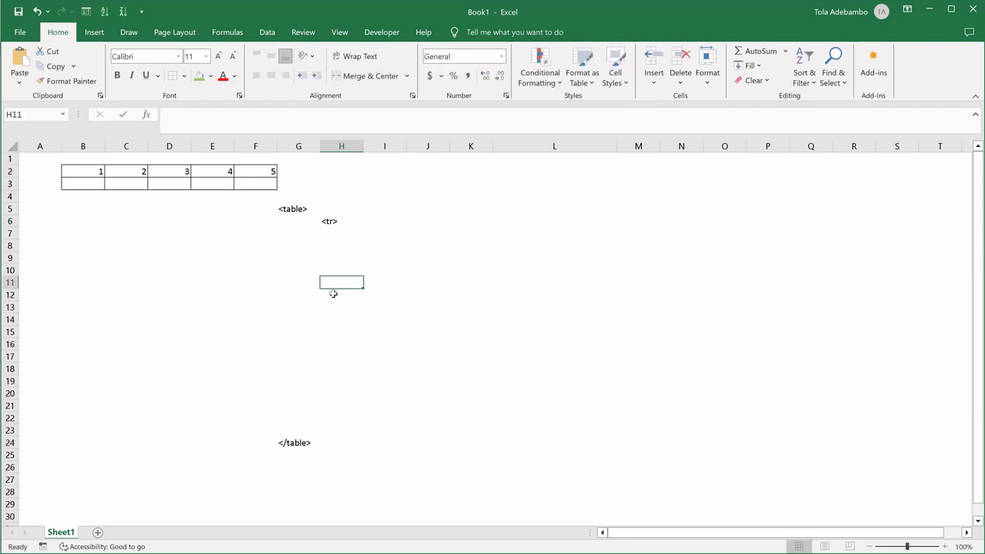
left_click(330, 315)
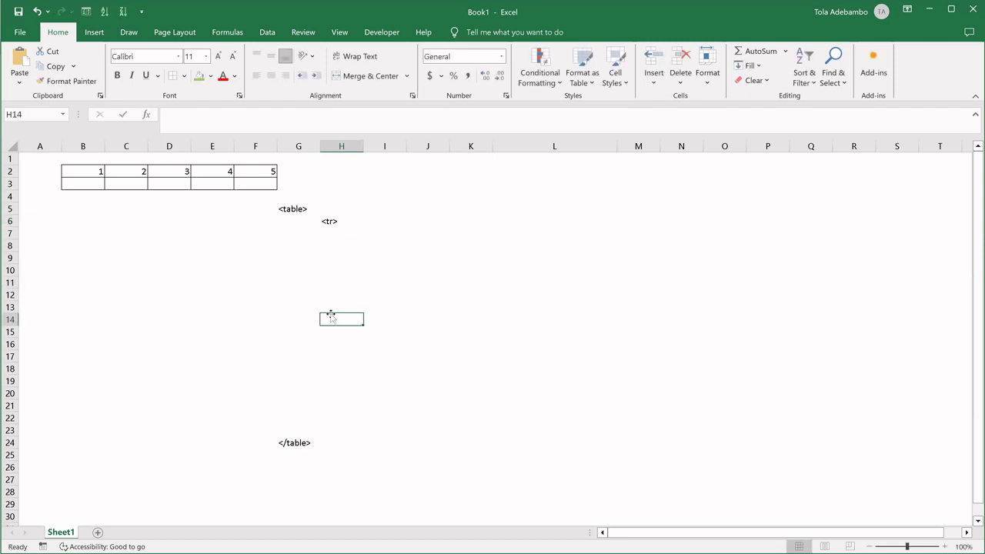
type("</")
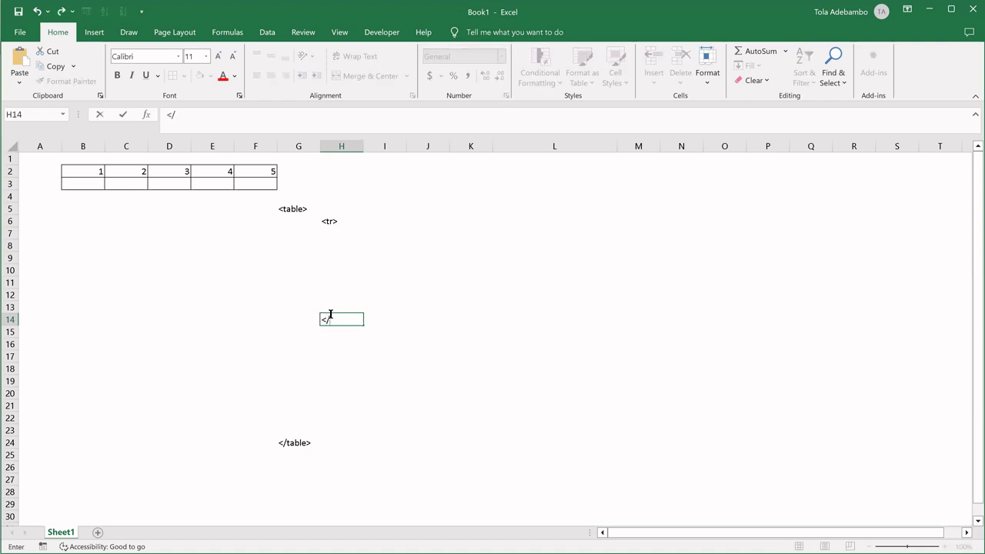
type("tr>")
left_click(331, 333)
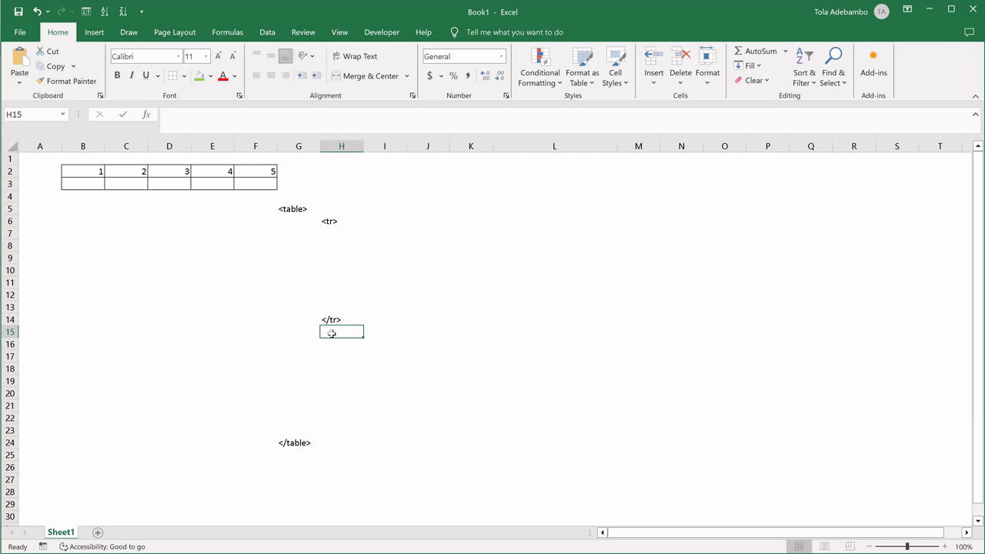
- Enter the second row's opening tag <tr> in H16 and its closing tag </tr> in H23
key("Down")
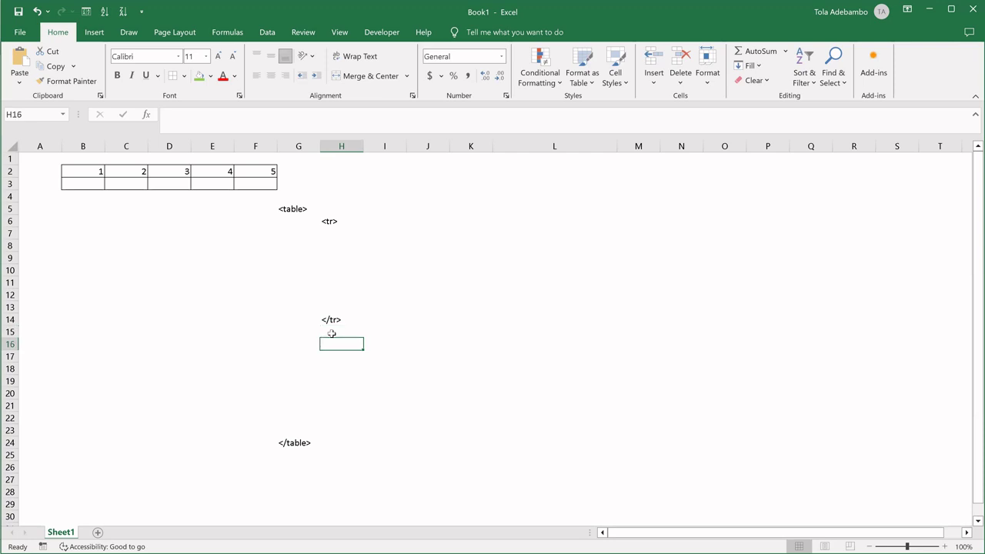
type("<tr>")
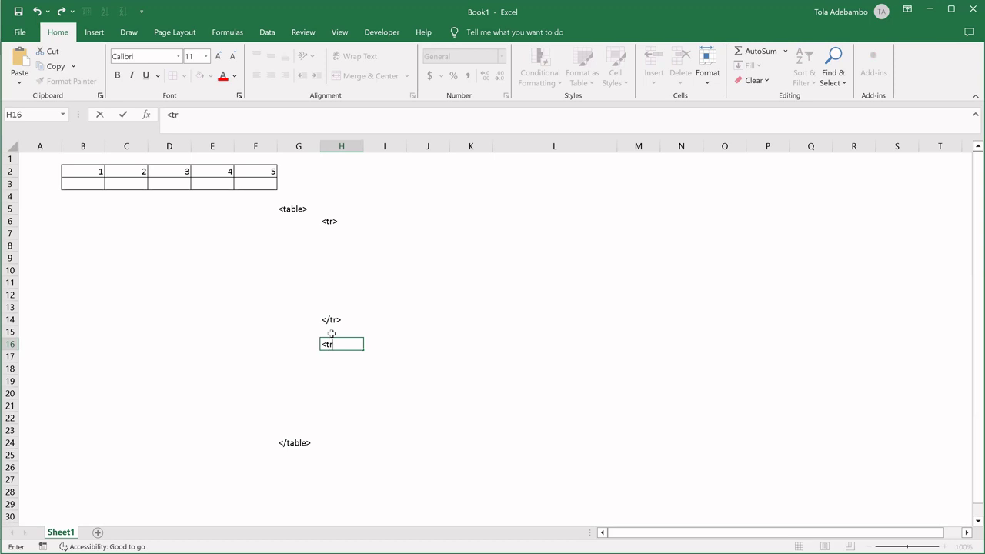
left_click(331, 434)
type("</")
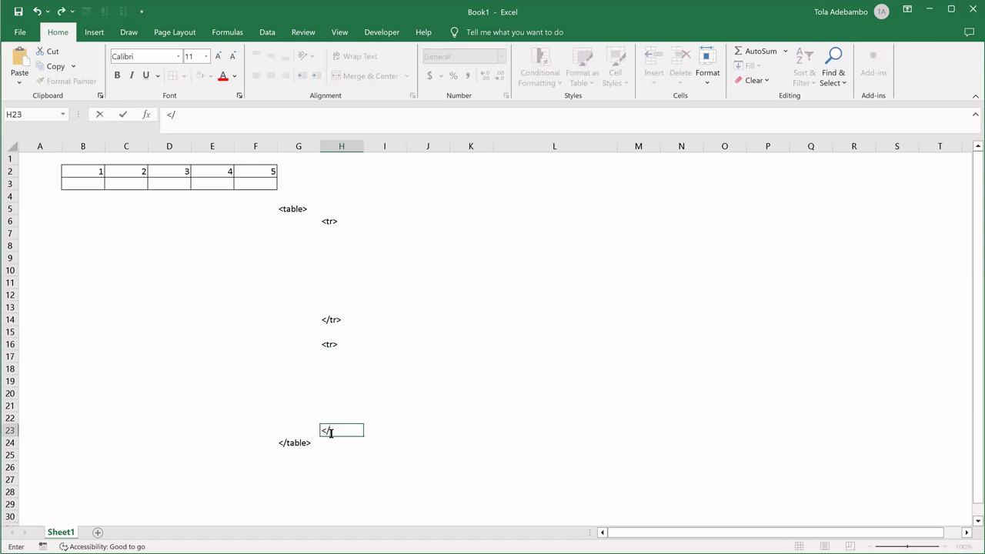
type("tr>")
left_click(377, 440)
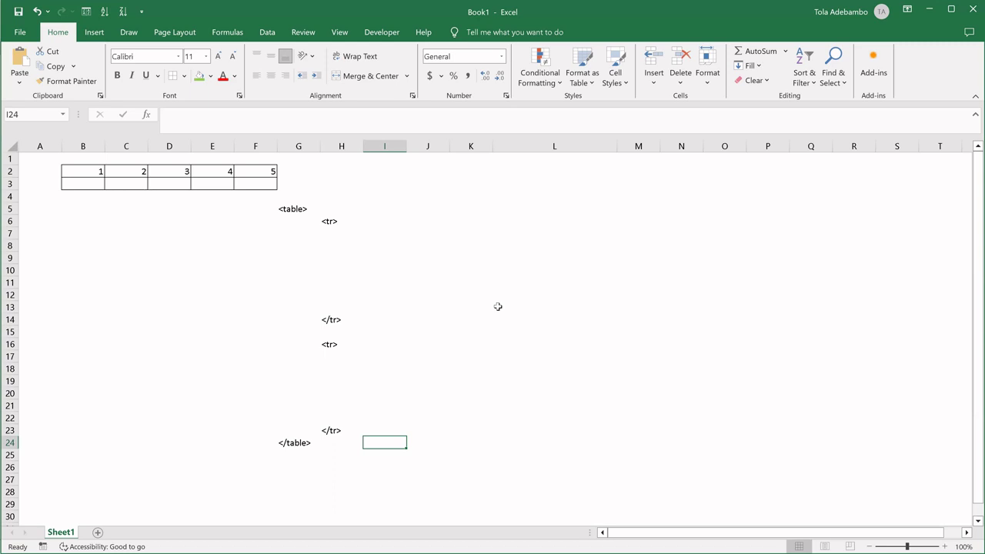
- Compare the table tags in G5 and G24 and the <tr> pairs in column H with table rows B2:F2 and B3:F3
left_click(289, 209)
key("F2")
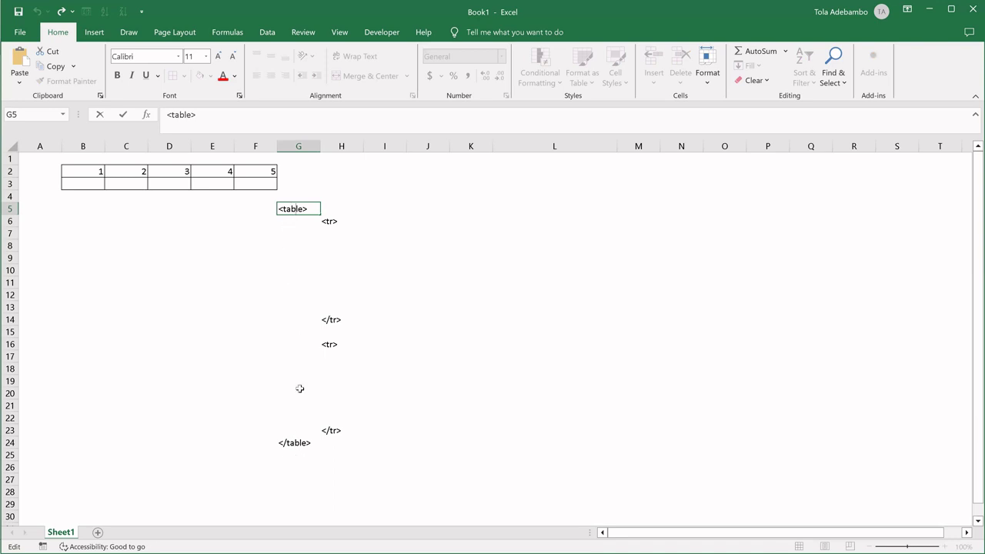
left_click(297, 446)
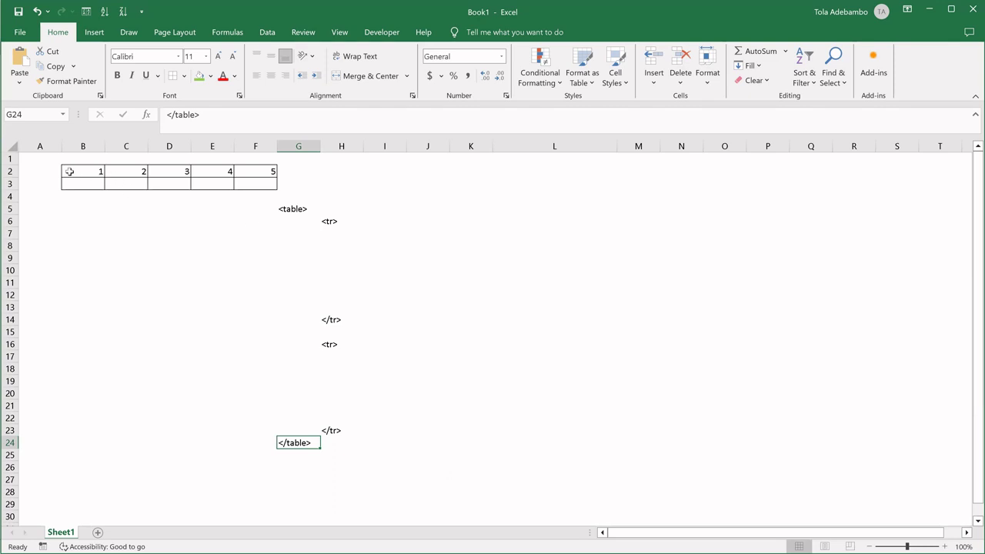
left_click_drag(71, 171, 257, 168)
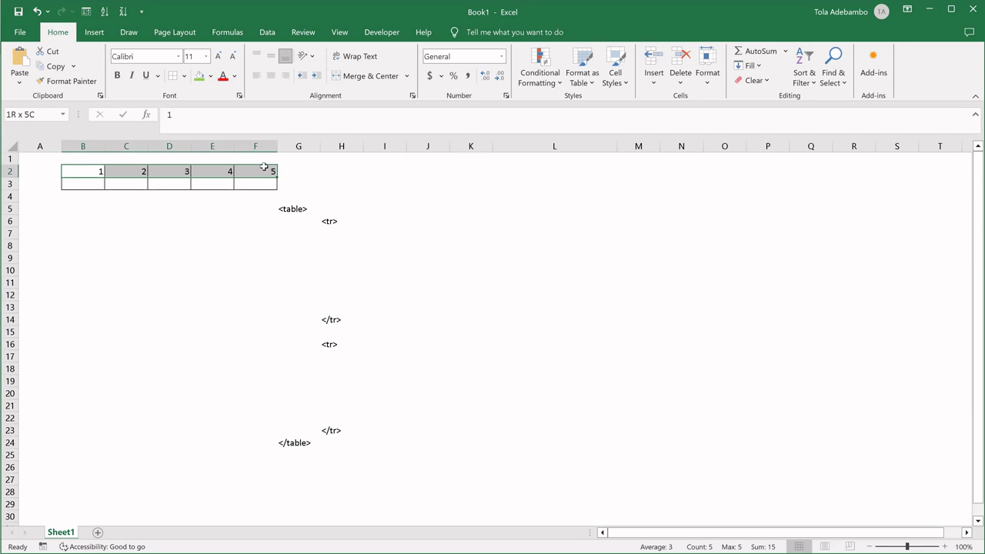
left_click(85, 184)
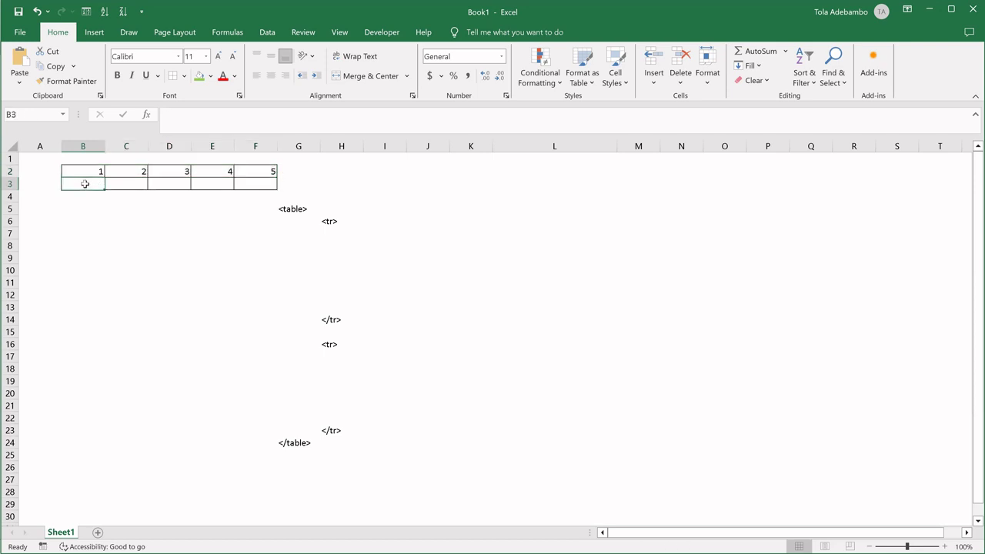
left_click_drag(84, 184, 253, 185)
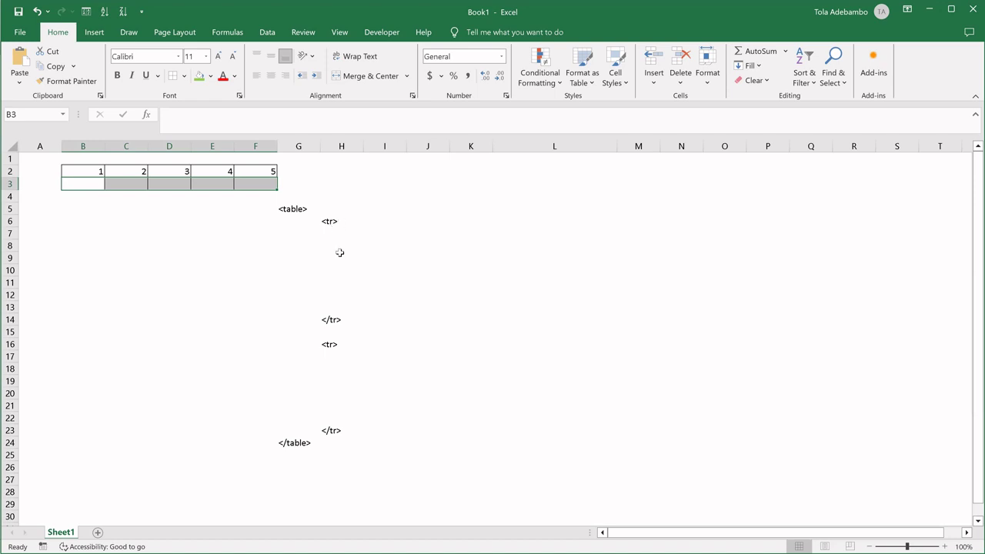
left_click_drag(329, 221, 329, 429)
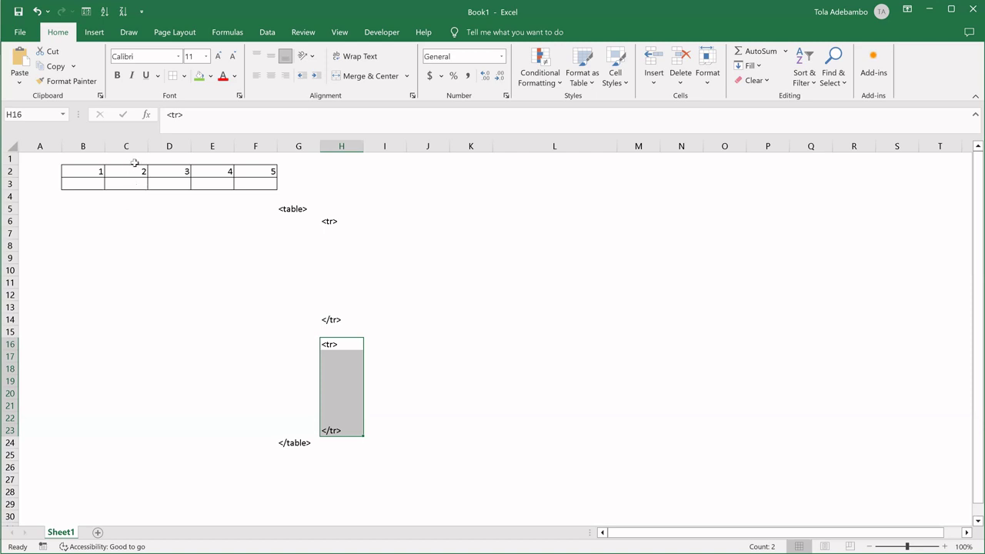
- Go through the individual cells B2 to F2 that make up the first table row
left_click(88, 172)
left_click(137, 171)
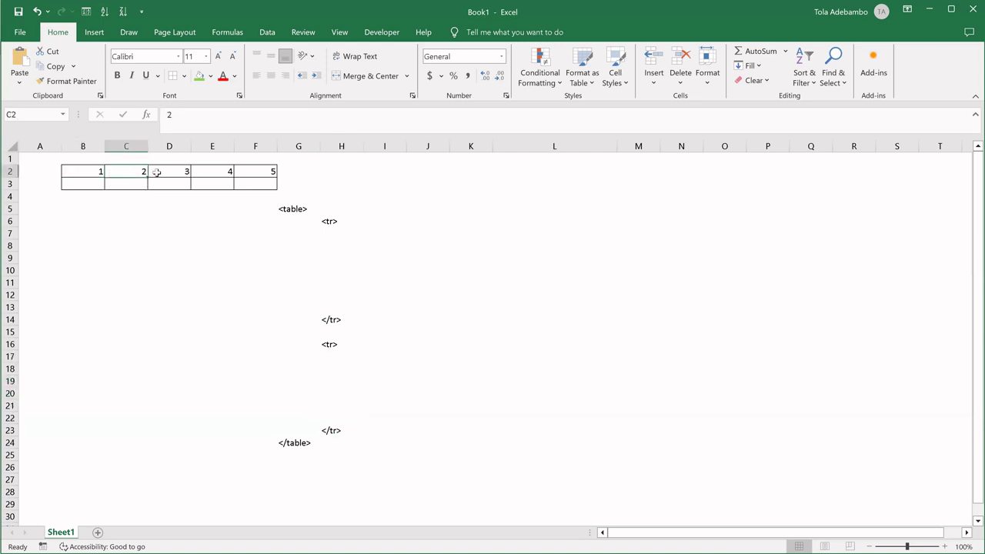
left_click(174, 171)
left_click(214, 171)
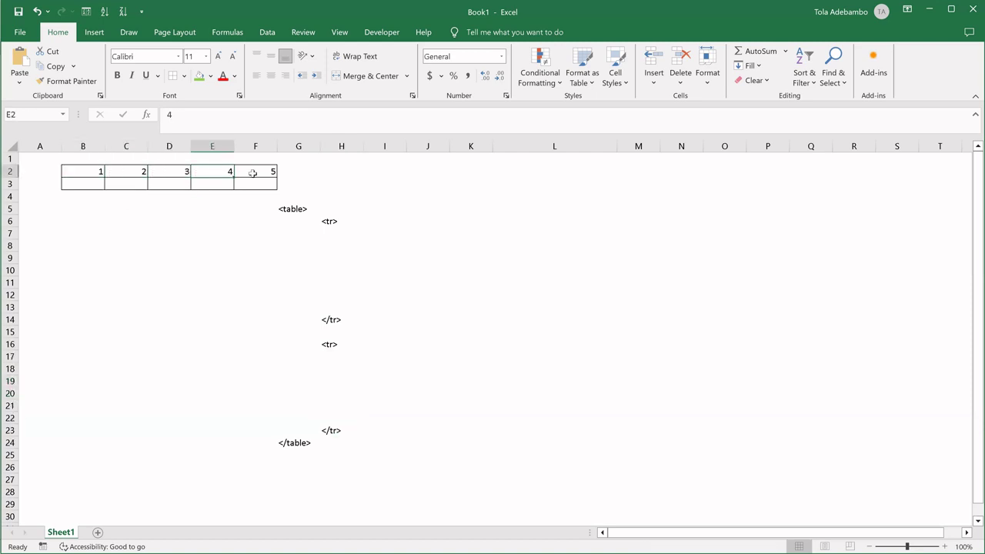
left_click(252, 173)
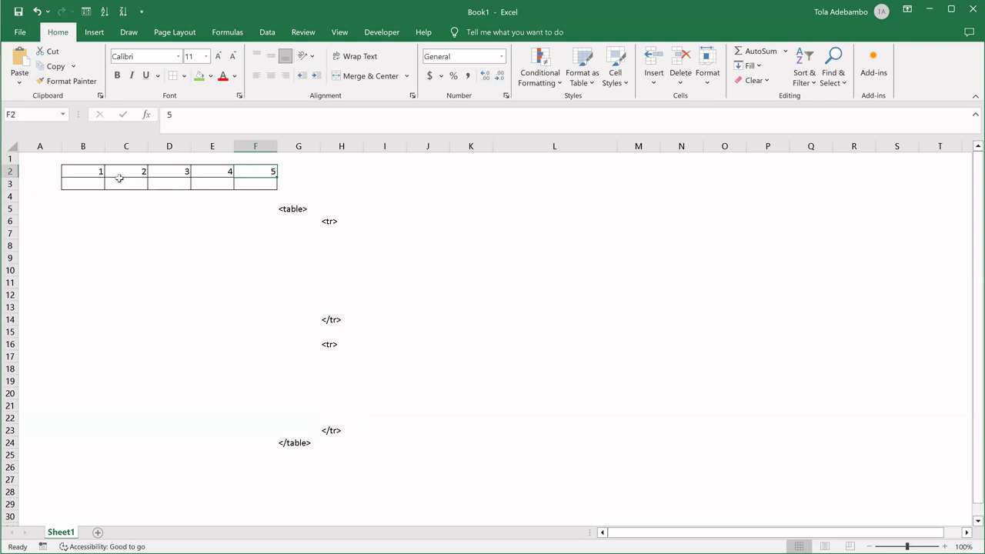
left_click(89, 169)
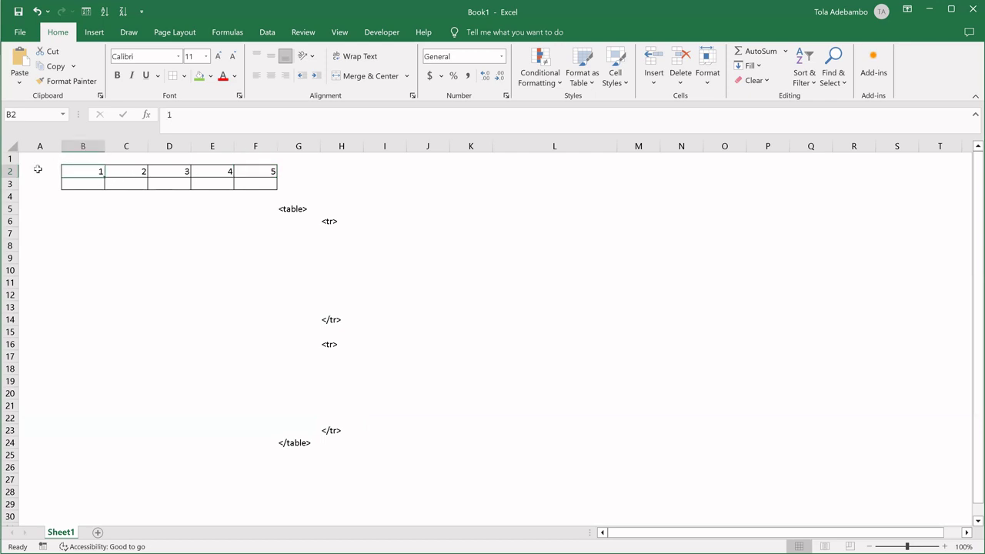
- Examine columns B and C in relation to the cells B2, C2 and D2 in the first table row
left_click(86, 146)
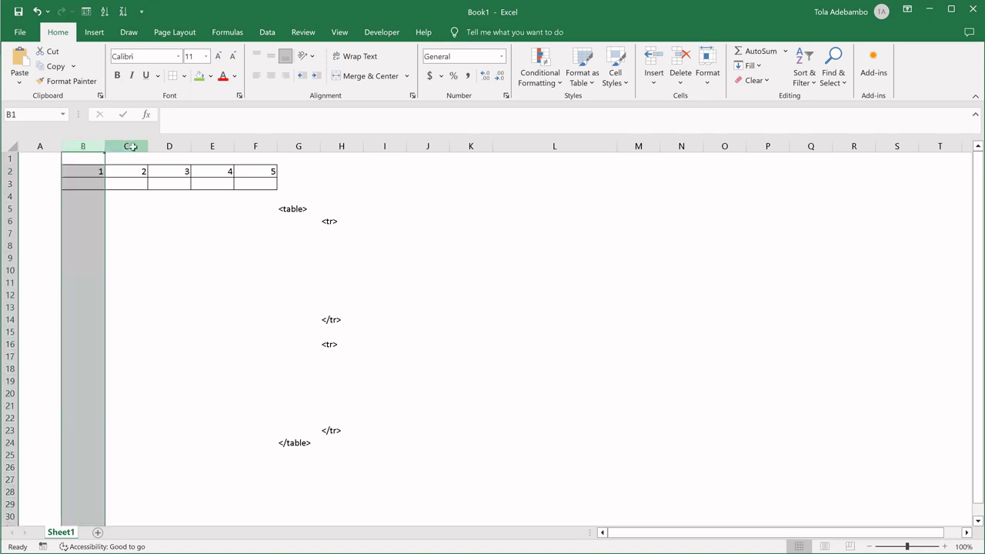
left_click(132, 146)
left_click(82, 174)
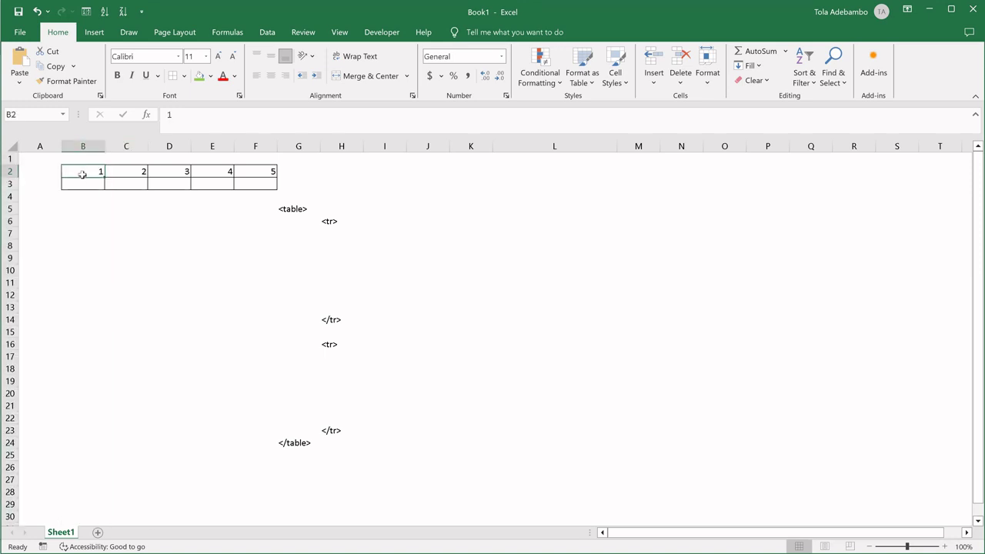
left_click(123, 176)
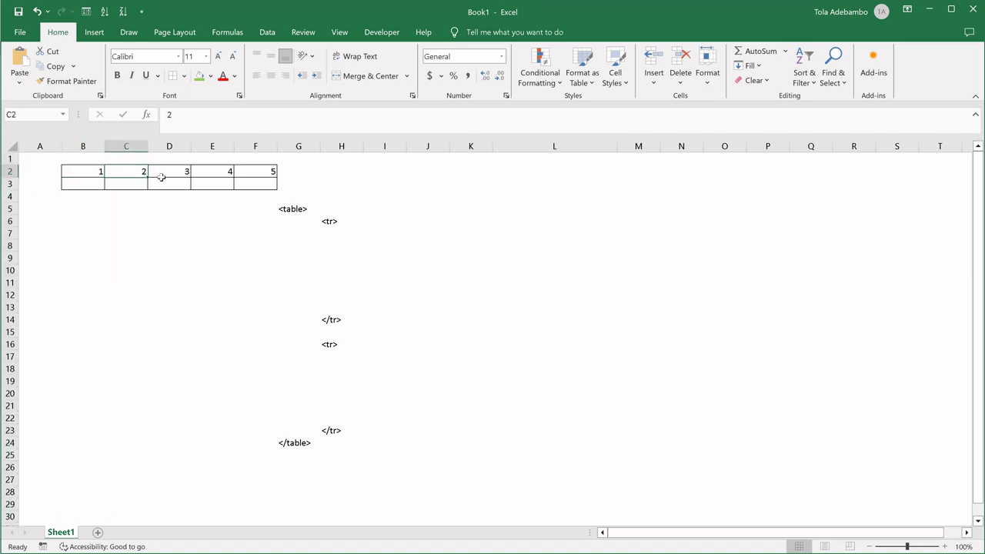
left_click(93, 175)
left_click(131, 172)
left_click(172, 174)
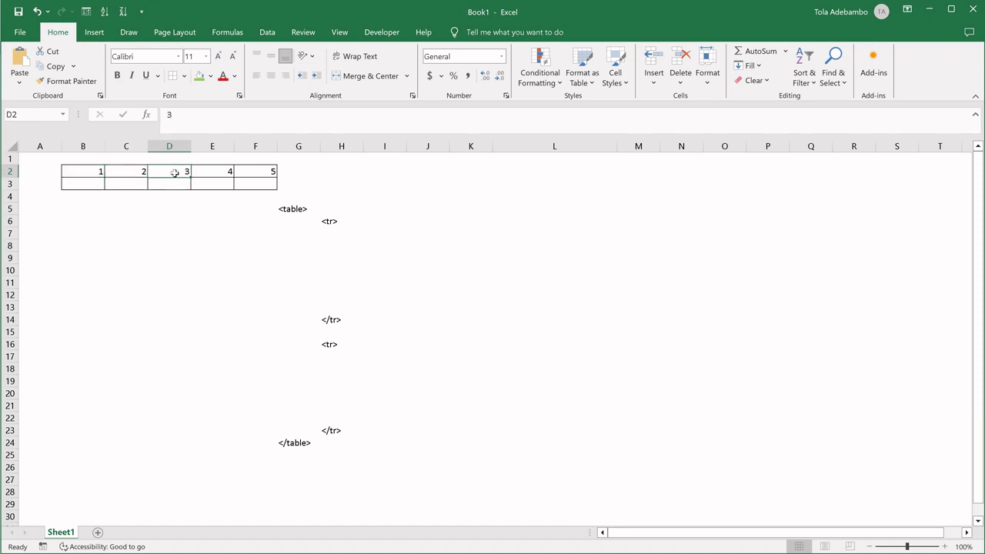
left_click(81, 144)
left_click(133, 155)
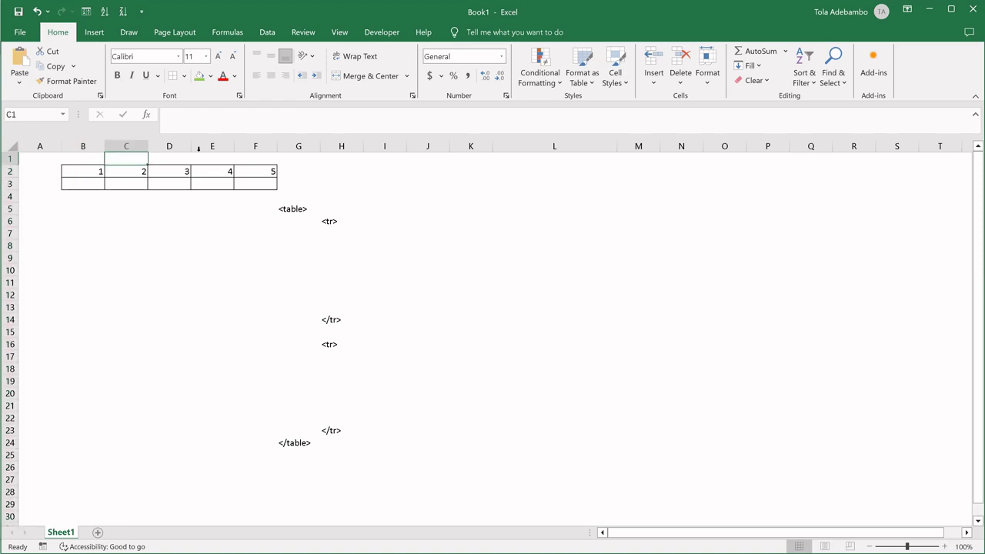
left_click(369, 245)
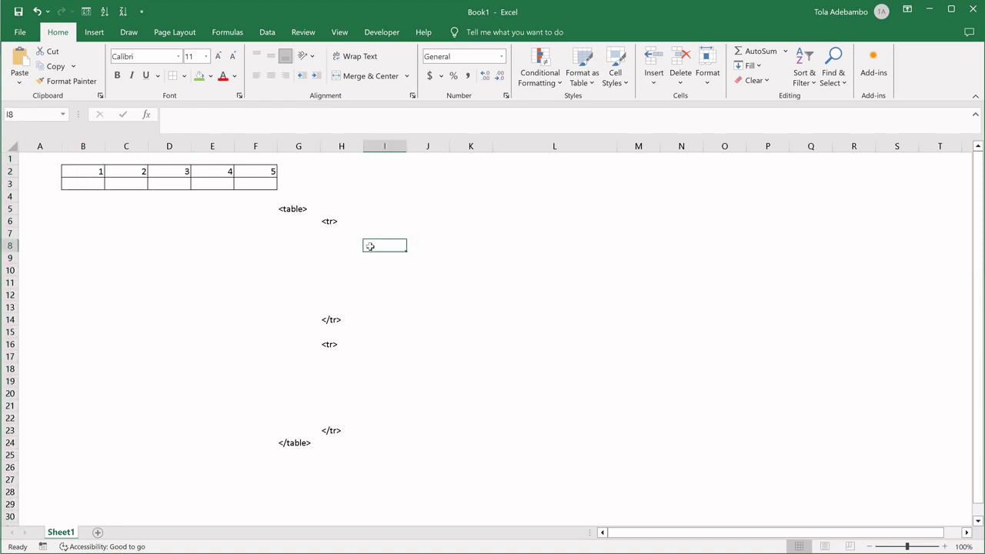
- Review the cells B2 to F2 and enter the cell tag name td in J2
left_click(85, 171)
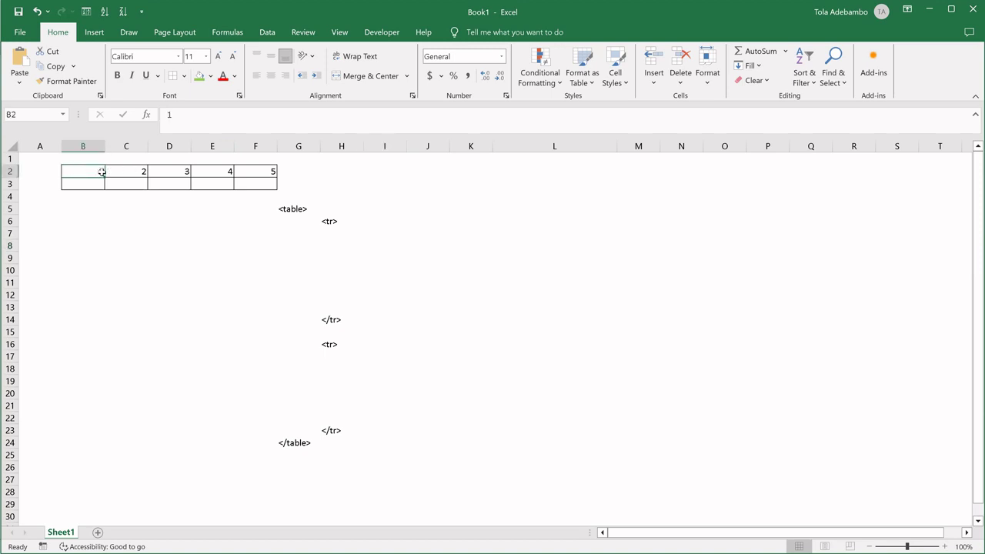
left_click(132, 176)
left_click(175, 175)
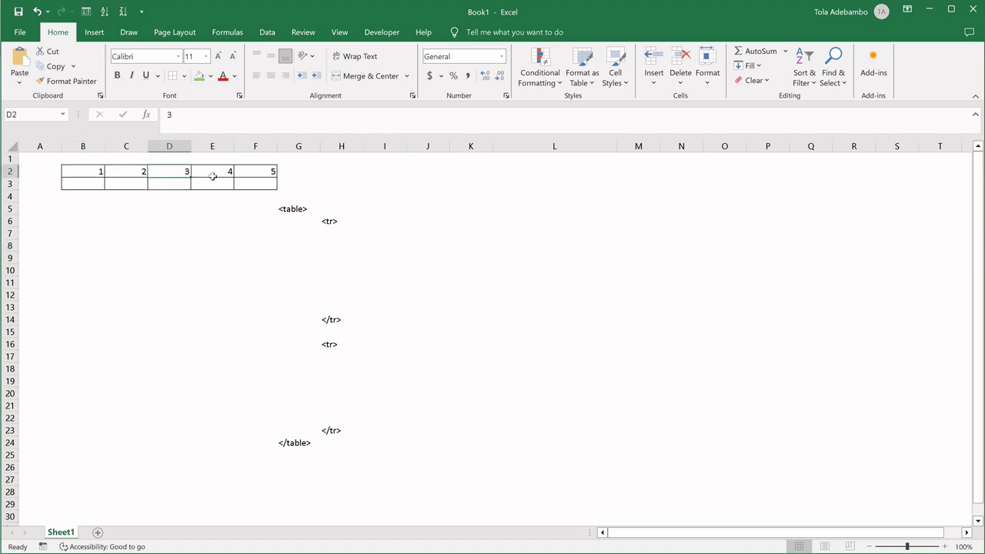
left_click(213, 176)
left_click(260, 176)
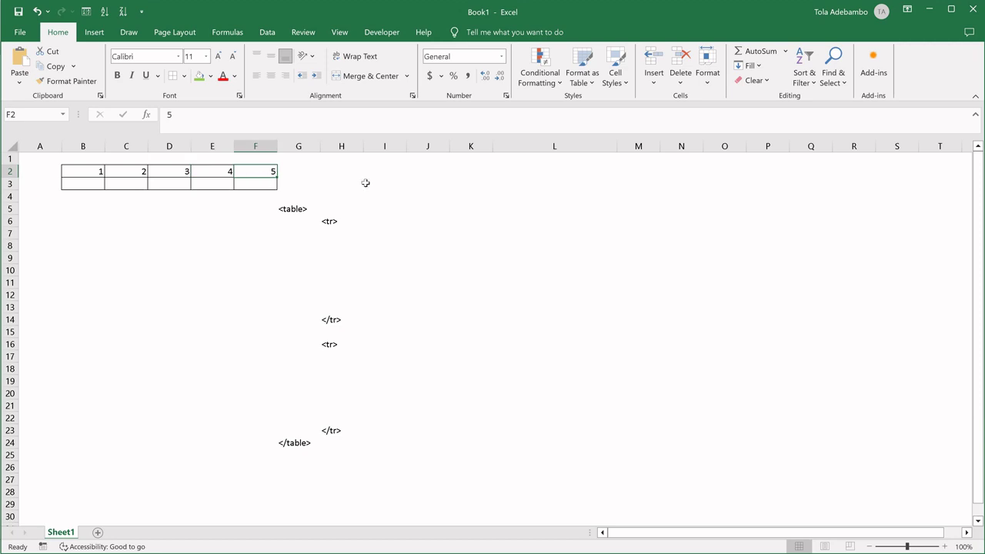
left_click(420, 175)
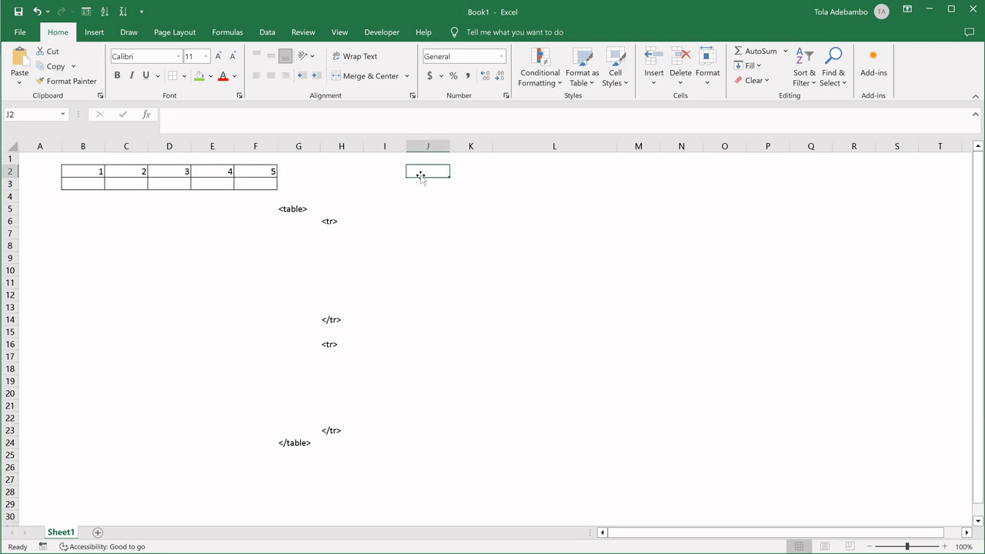
type("td")
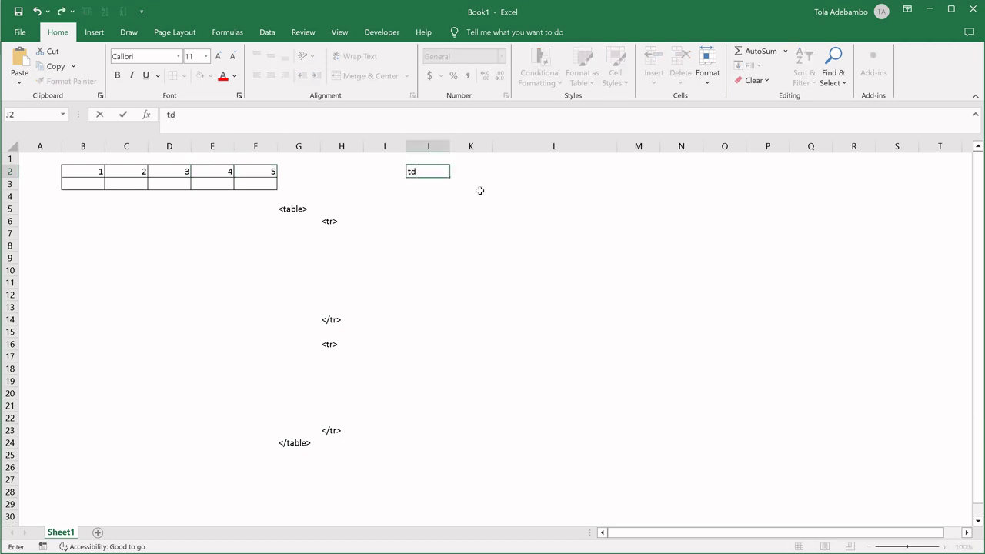
left_click(480, 194)
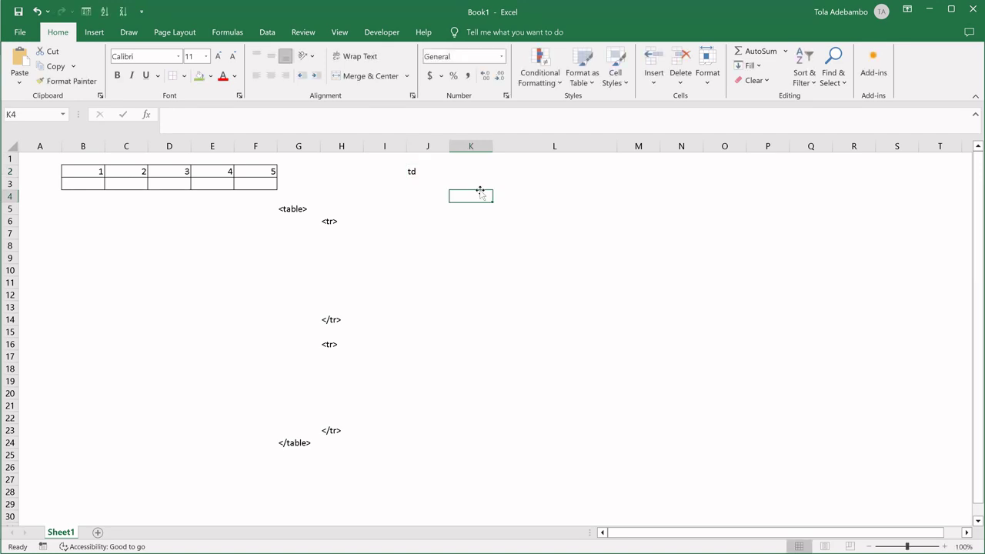
left_click(98, 170)
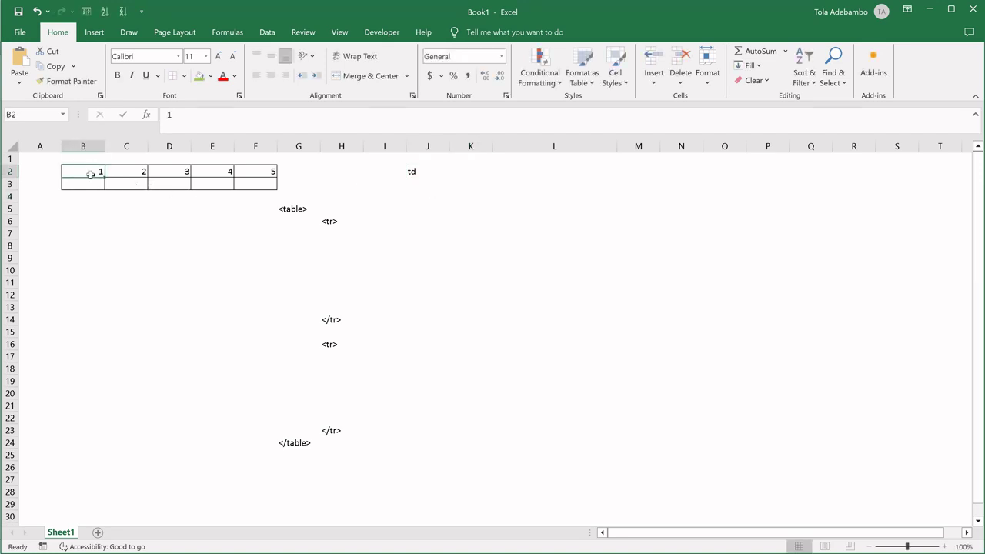
- Go through the numbered cells of the first table row from C2 to F2, then again from B2 to D2
left_click(139, 171)
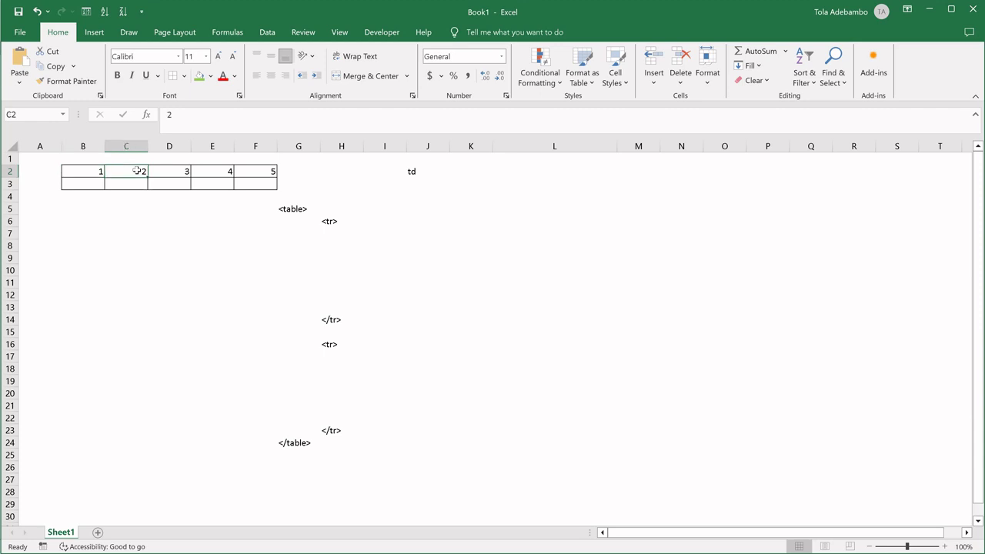
left_click(181, 173)
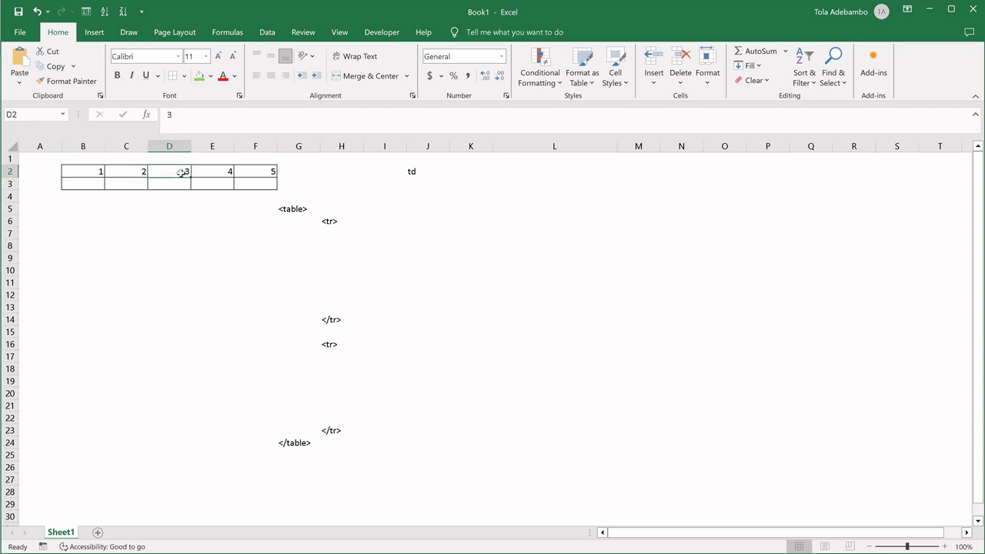
left_click(222, 173)
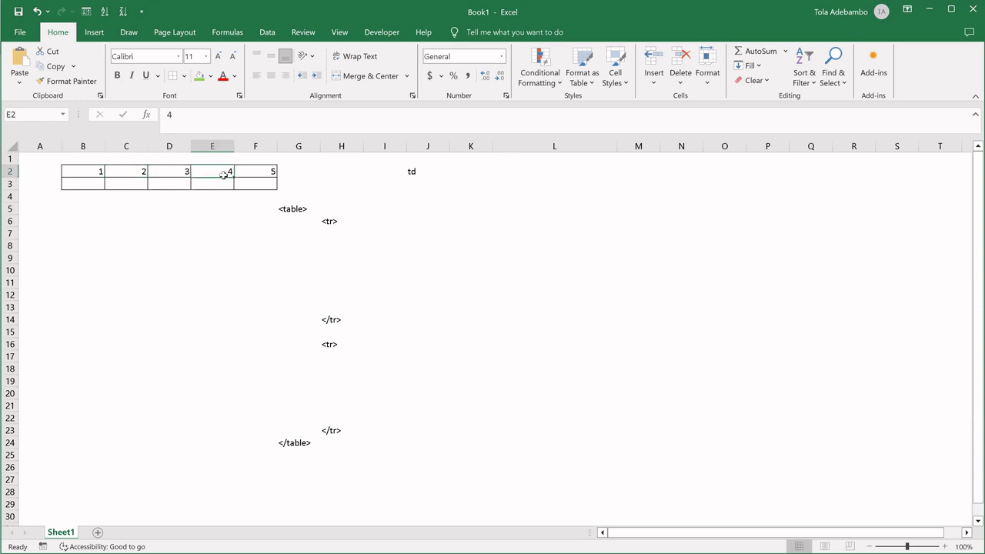
left_click(271, 169)
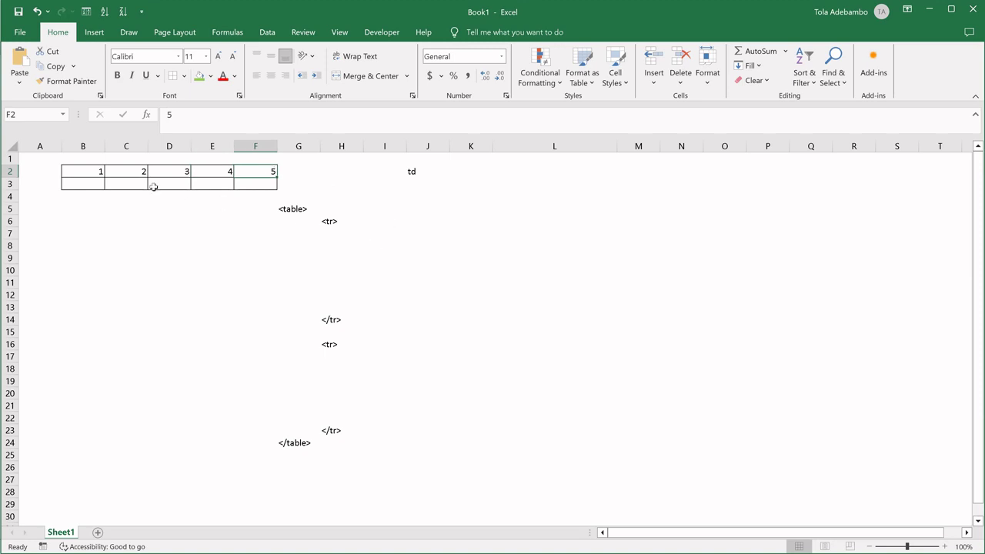
left_click(94, 171)
left_click(120, 171)
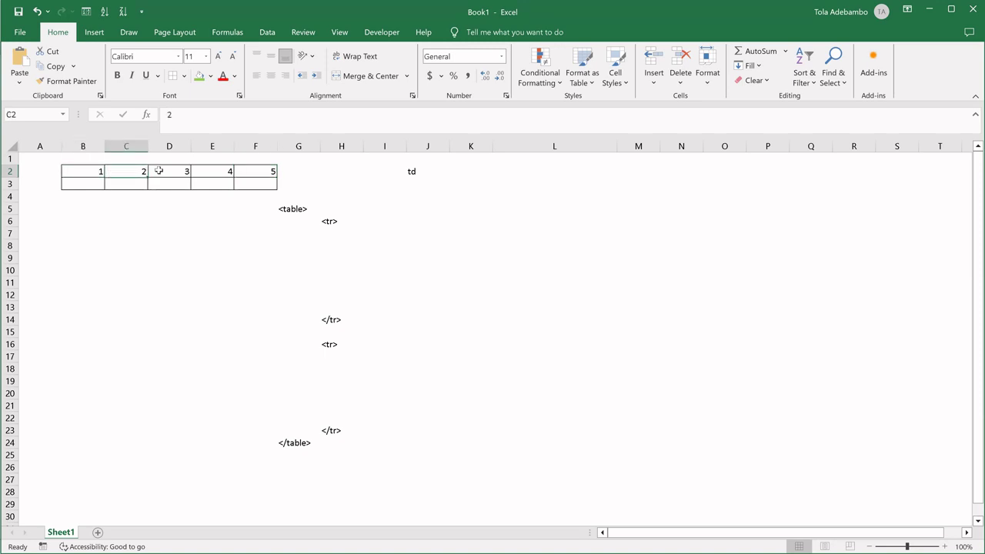
left_click(166, 170)
- Enter the opening tag <td> in H7 and the closing tag </td> in K7
left_click(354, 233)
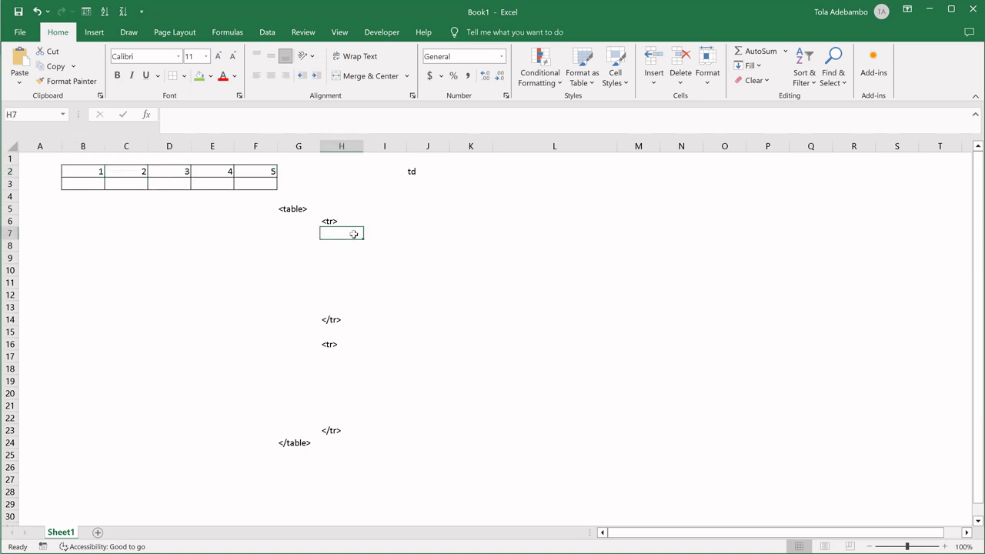
left_click(368, 234)
left_click(351, 234)
left_click(371, 236)
left_click(354, 235)
type("<t")
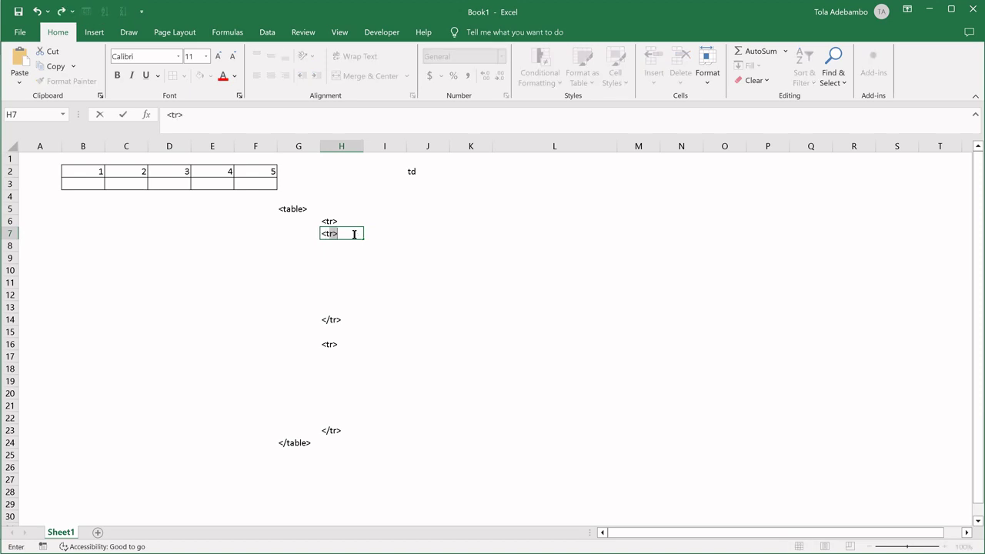
type("d>")
left_click(486, 235)
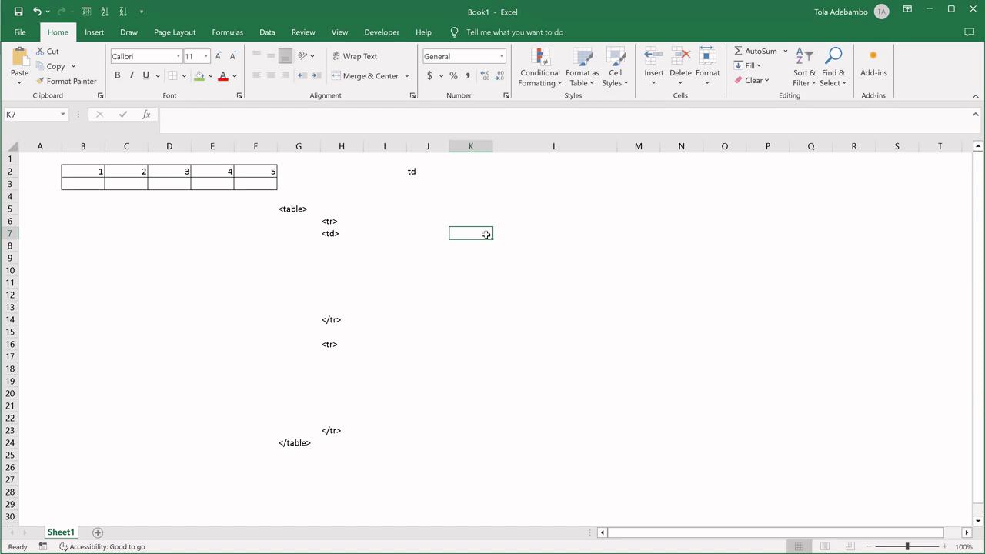
type("</")
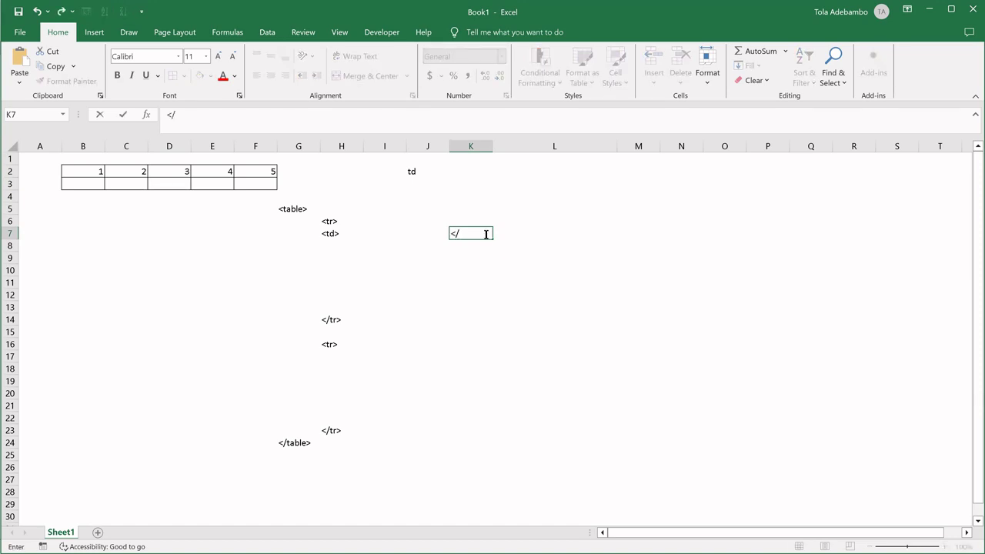
type("td>")
- Compare the <td> tag pair in H7:K7 with each cell from B2 to F2
left_click(333, 250)
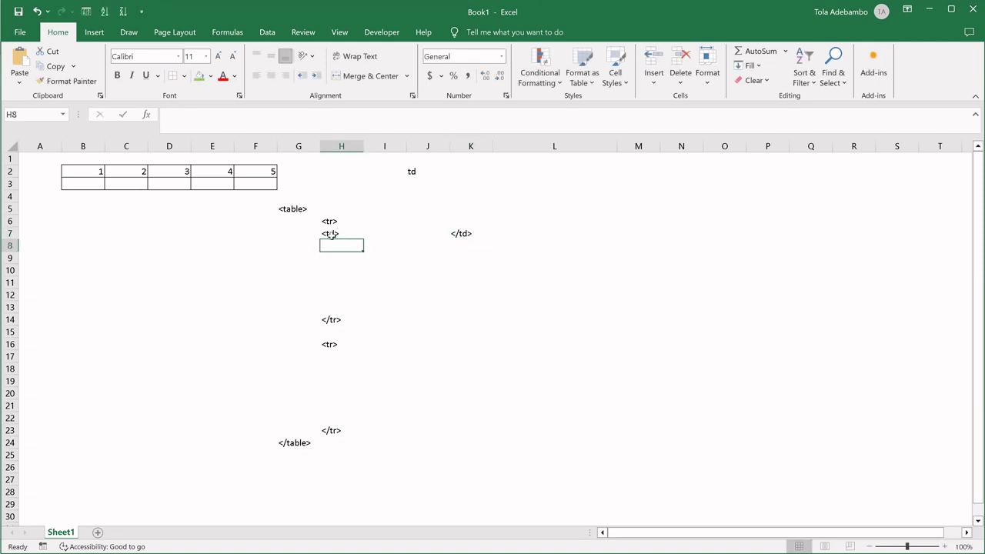
left_click_drag(331, 235, 459, 234)
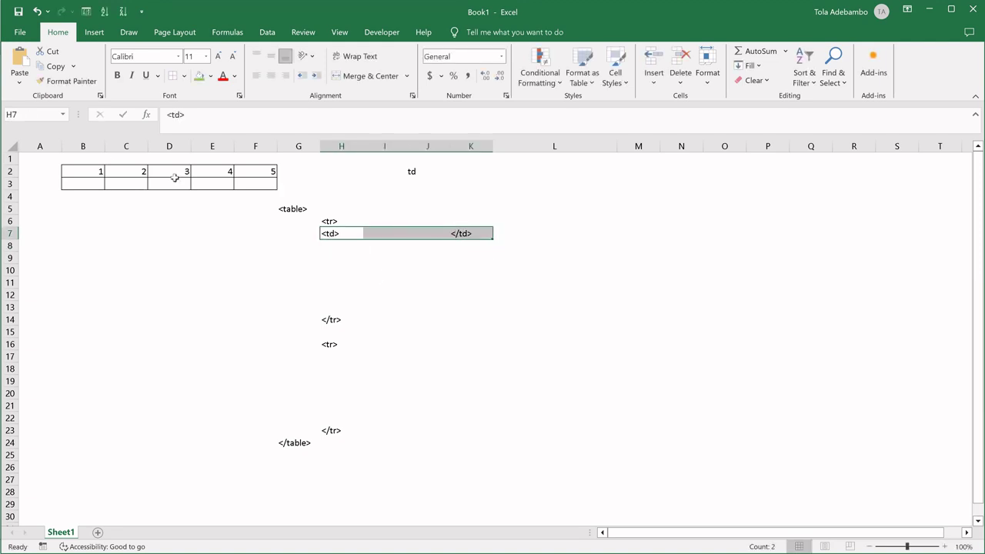
left_click(91, 168)
left_click(130, 170)
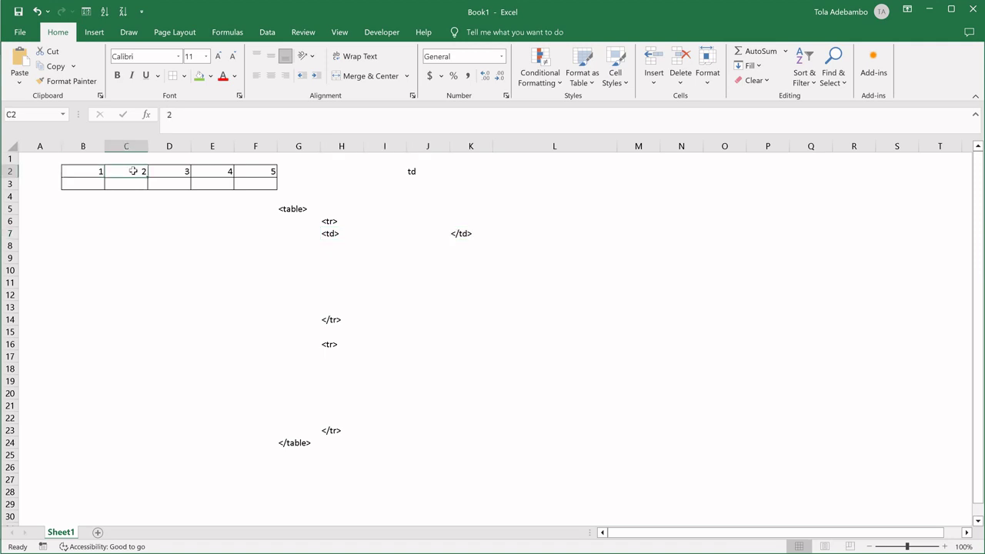
left_click(179, 169)
left_click(220, 170)
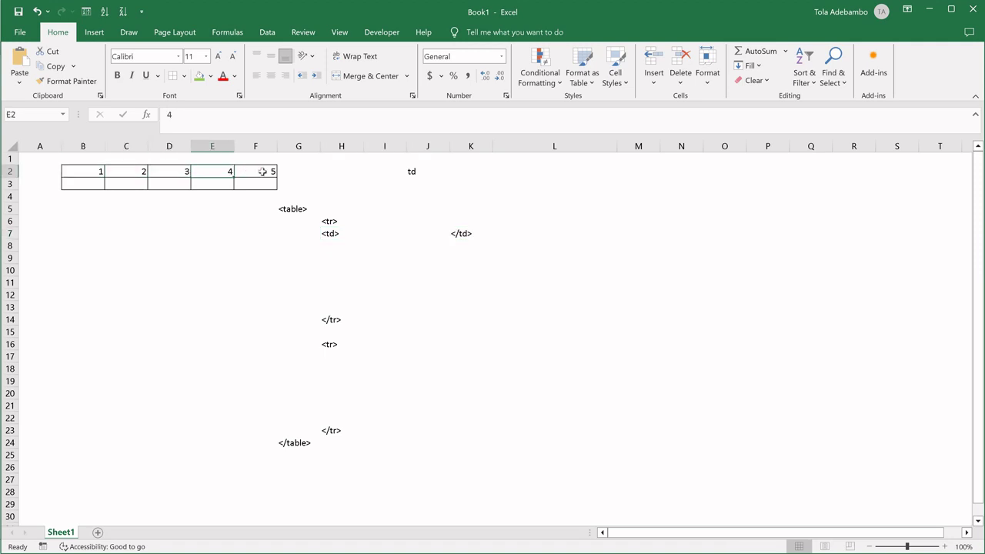
left_click(268, 170)
- Copy the <td> tag pair in H7:K7 to rows 9, 10, 12 and 13, starting in column H
left_click_drag(336, 234, 456, 241)
key("ctrl+c")
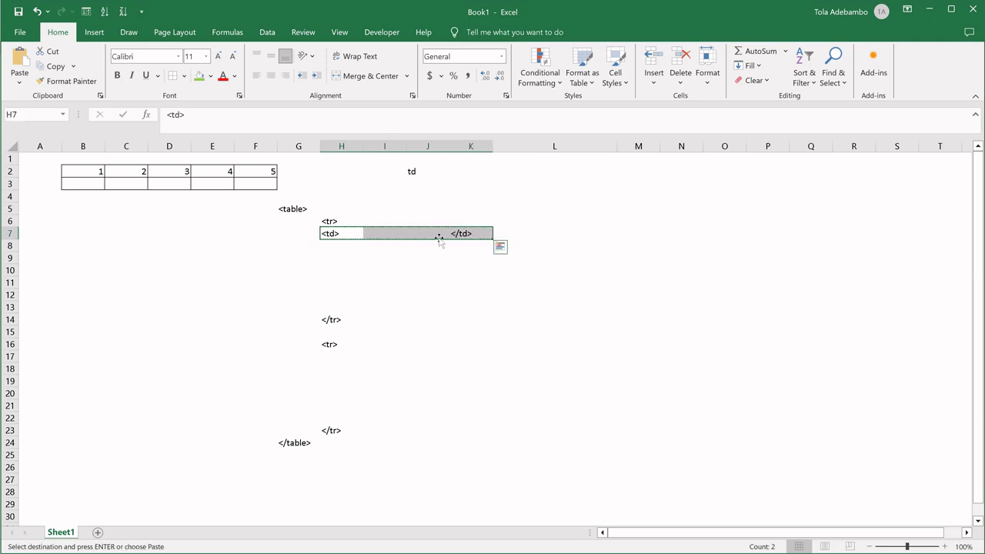
left_click(344, 256)
key("ctrl+v")
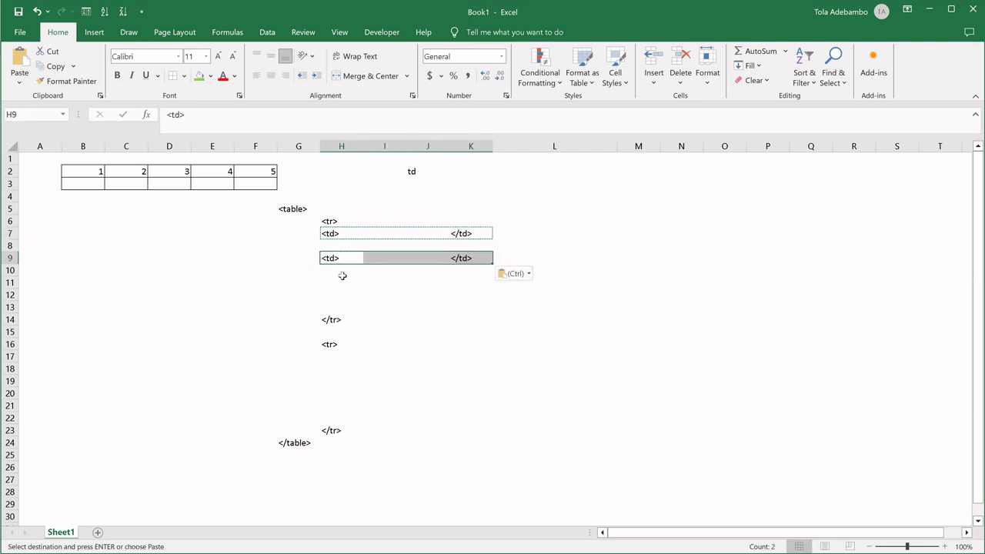
left_click(342, 276)
key("ctrl+v")
left_click(334, 293)
key("ctrl+v")
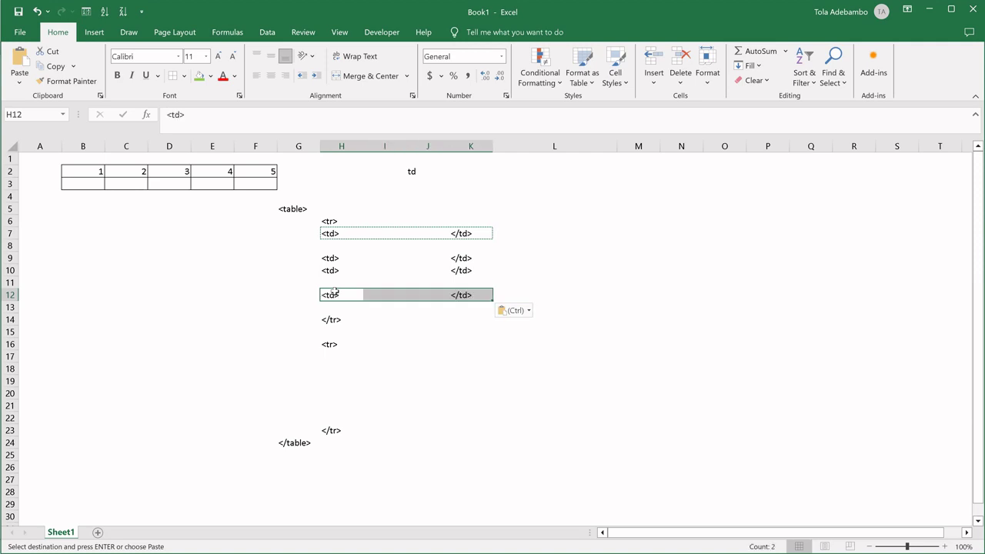
left_click(331, 308)
key("ctrl+v")
- Move the block of <td> tag pairs in H7:K13 so that it starts in I7
left_click(469, 341)
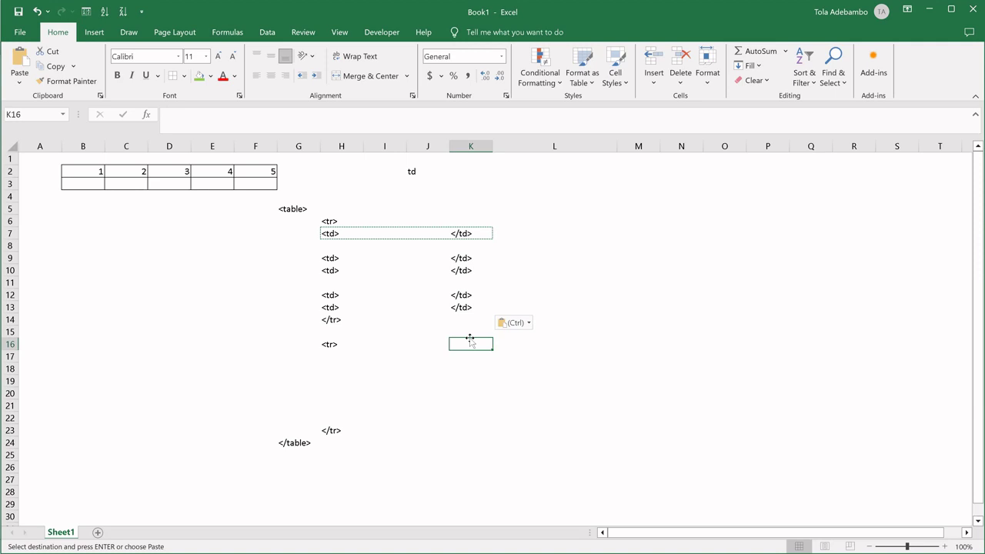
left_click_drag(331, 233, 457, 305)
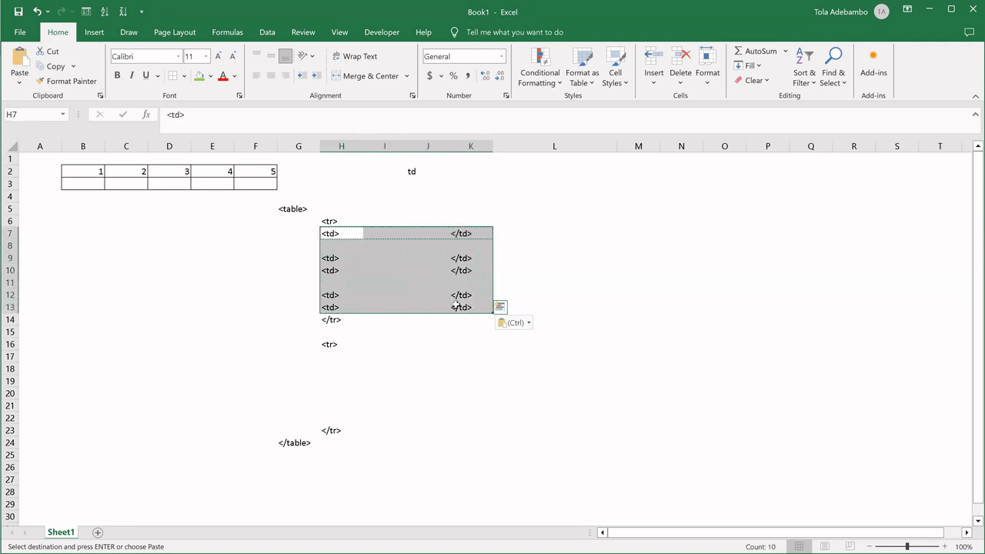
left_click(363, 235)
left_click(369, 235)
key("ctrl+v")
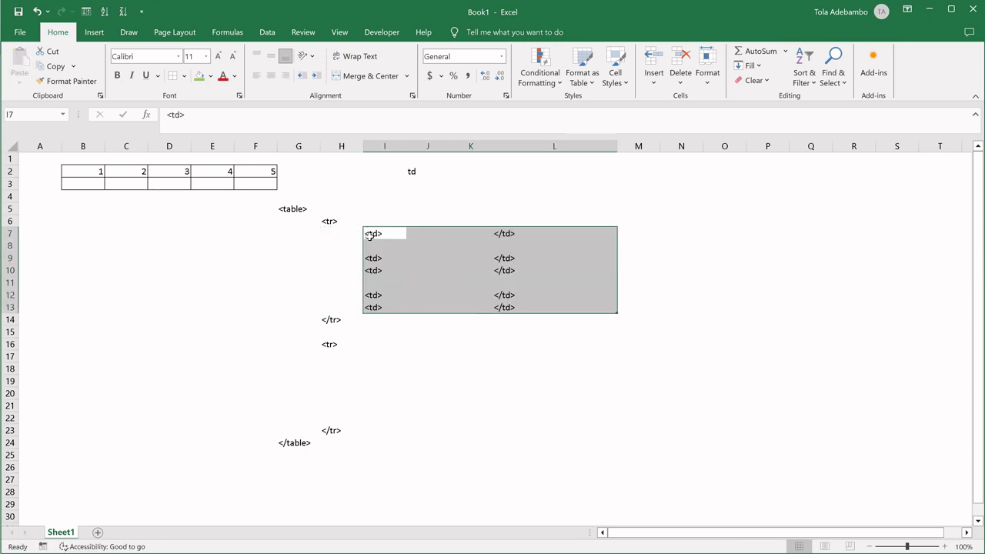
- Examine the complete tag layout from <table> in G5 to row 24 against the bordered table starting in B2
left_click(400, 354)
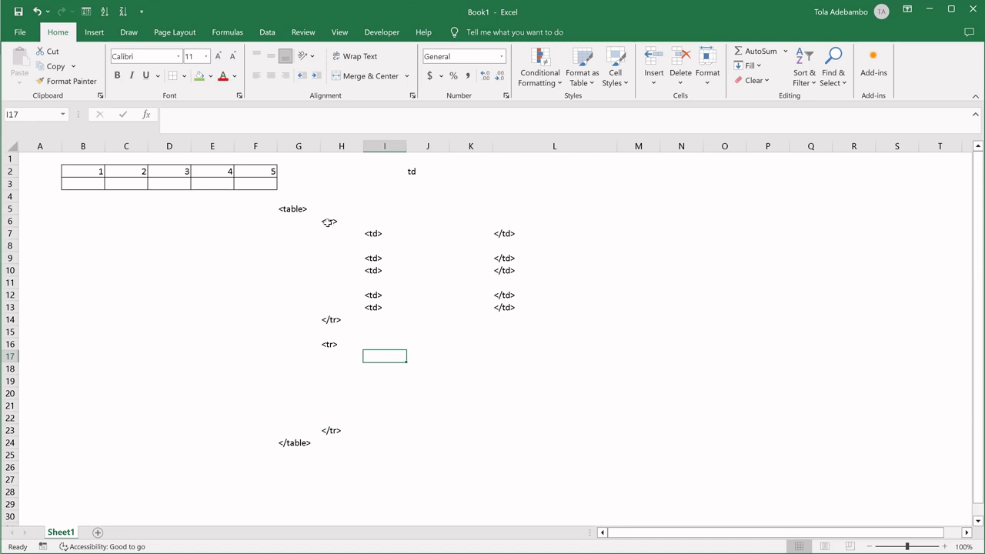
left_click(296, 210)
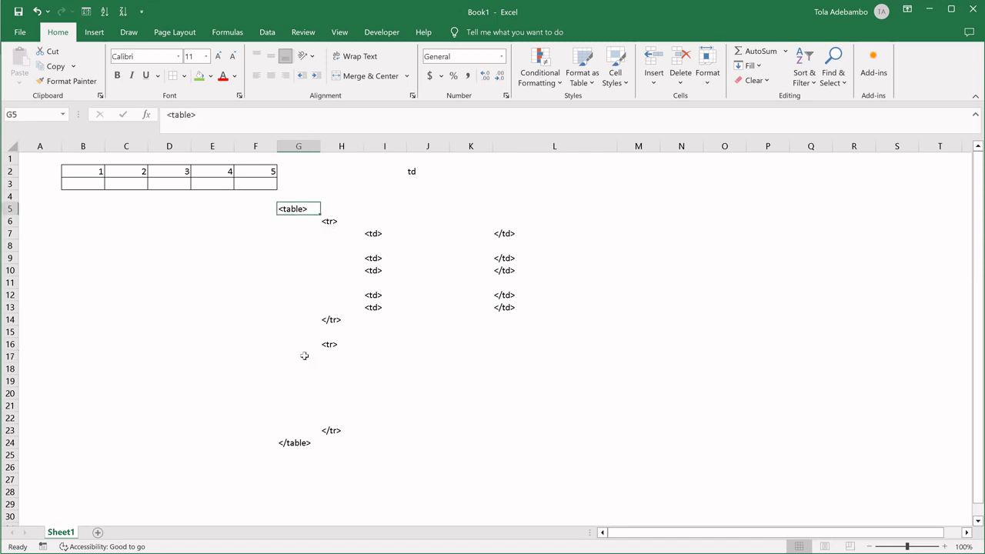
left_click_drag(304, 356, 537, 442)
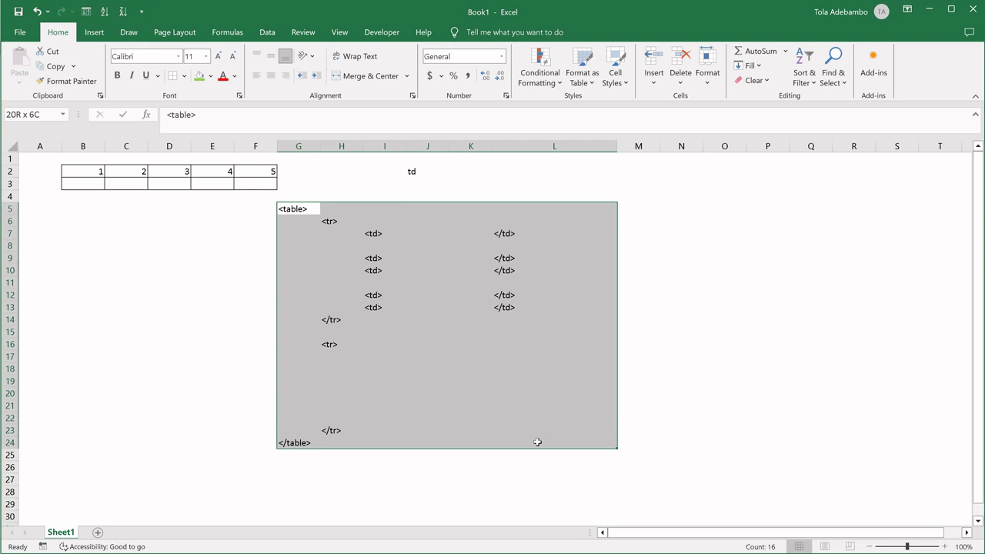
left_click_drag(537, 441, 537, 442)
left_click(108, 192)
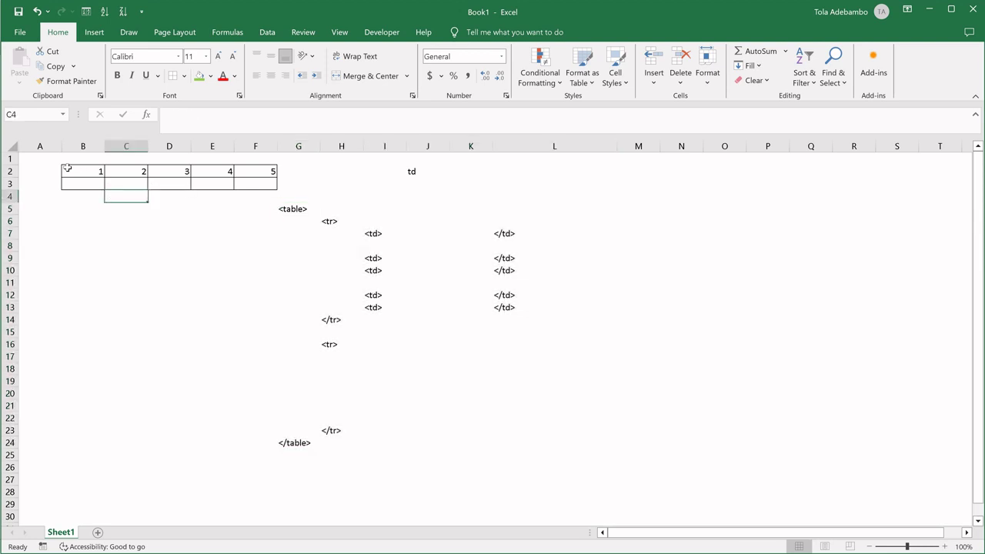
left_click_drag(67, 168, 255, 208)
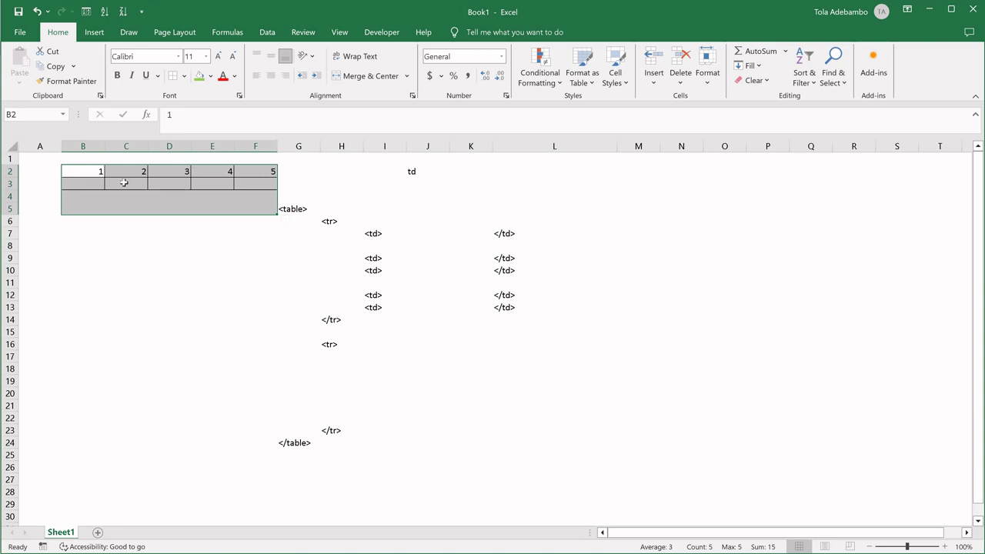
- Compare the <tr> tag pairs in column H with the first table row B2:F2
left_click(336, 231)
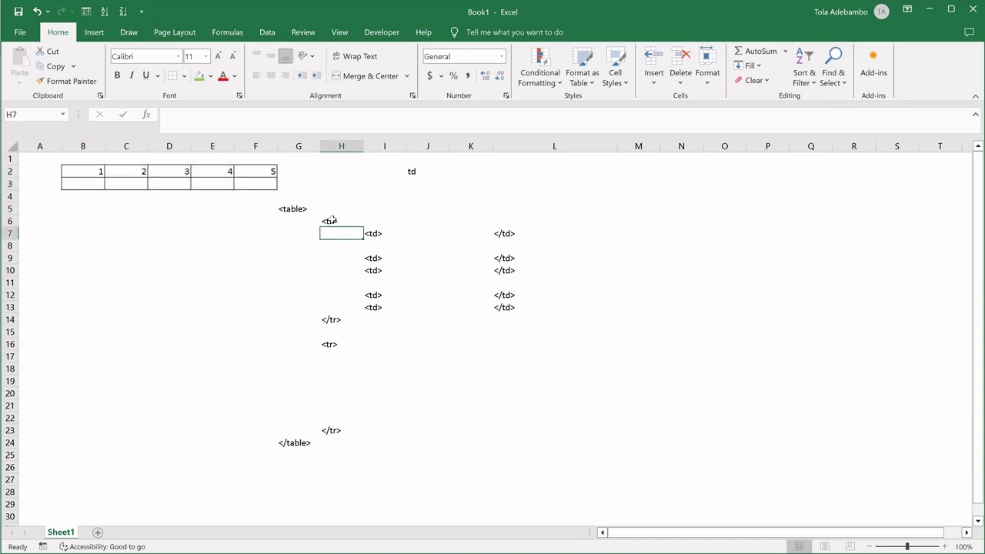
left_click(332, 219)
left_click_drag(330, 220, 340, 431)
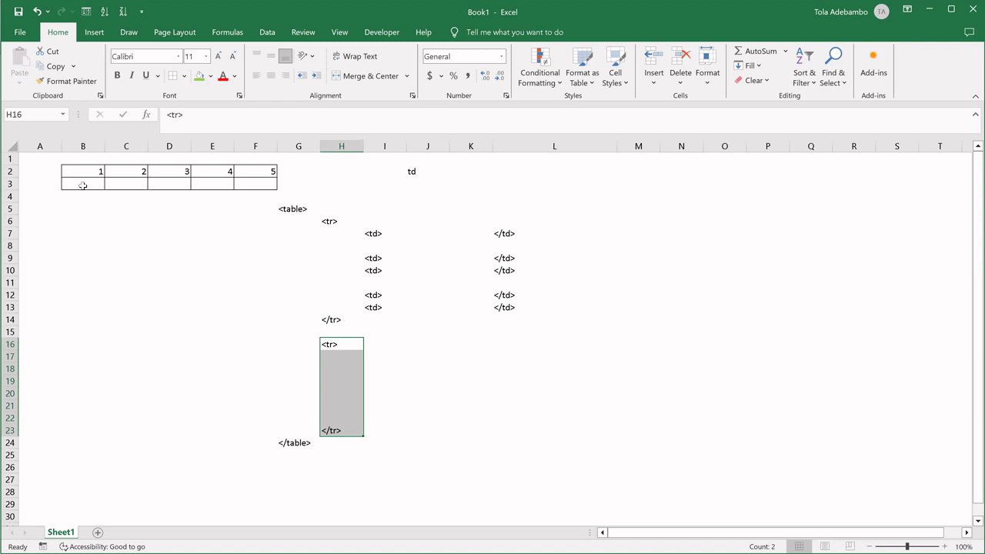
left_click_drag(73, 170, 260, 175)
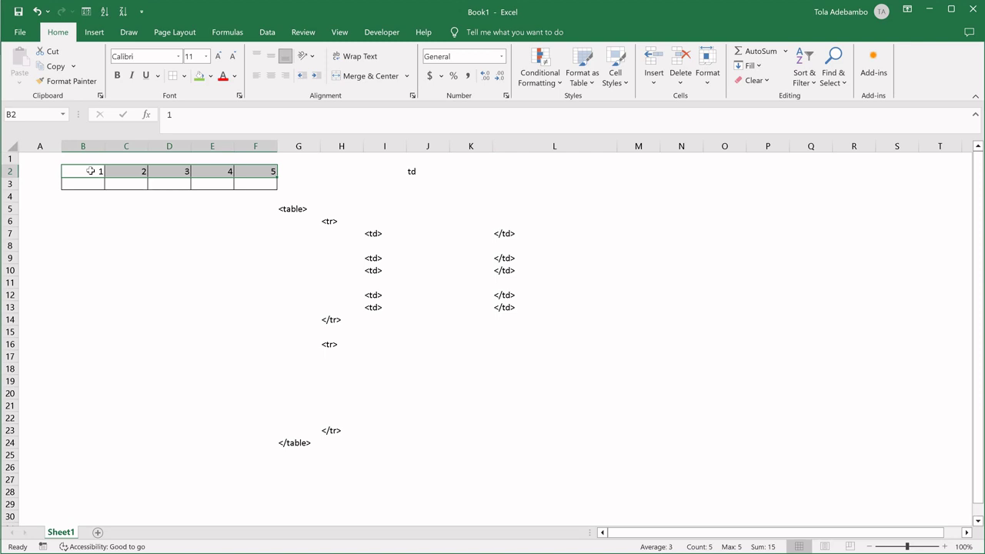
- Match the cells B2 to F2 with the <td> tags in I7, I9, I10, I12 and I13
left_click(90, 171)
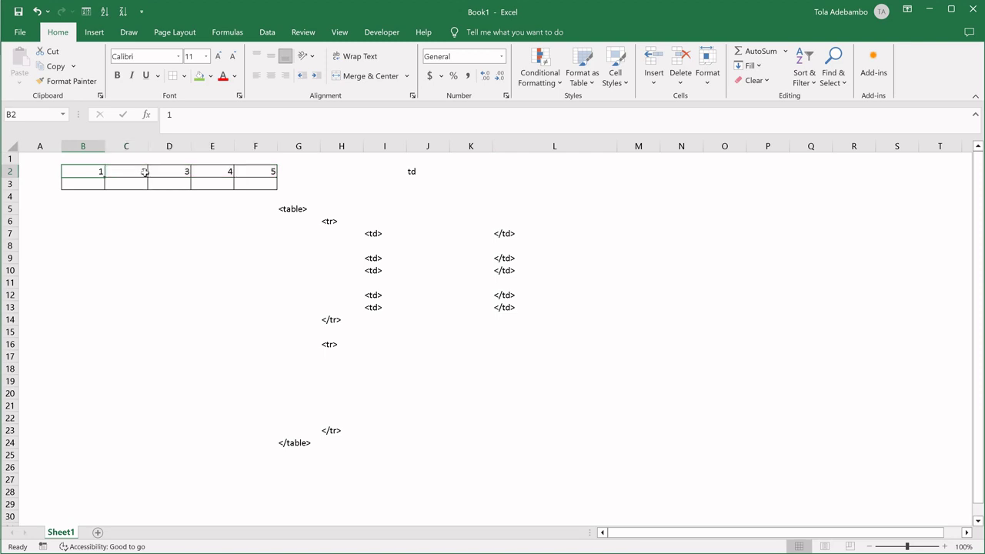
left_click(145, 171)
left_click(176, 170)
left_click(223, 170)
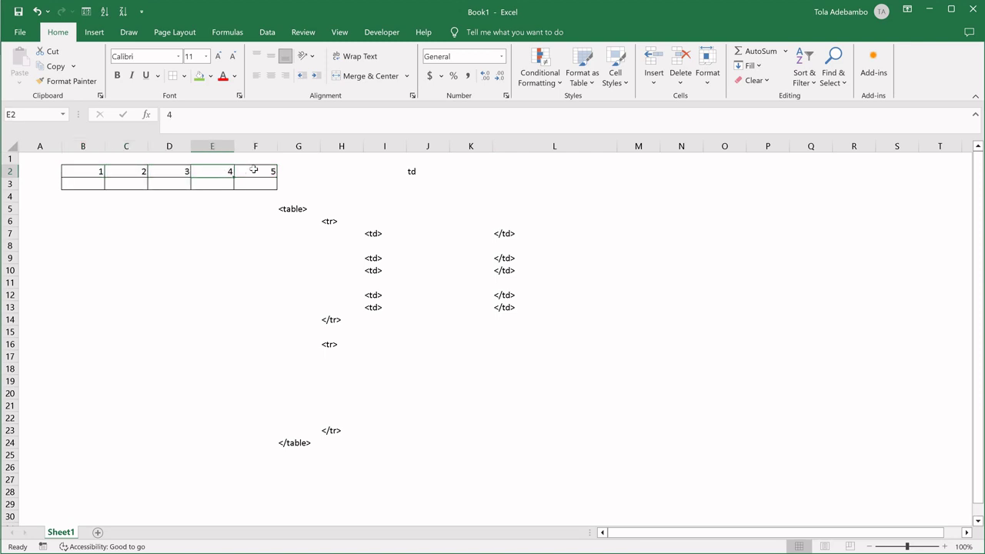
left_click(262, 167)
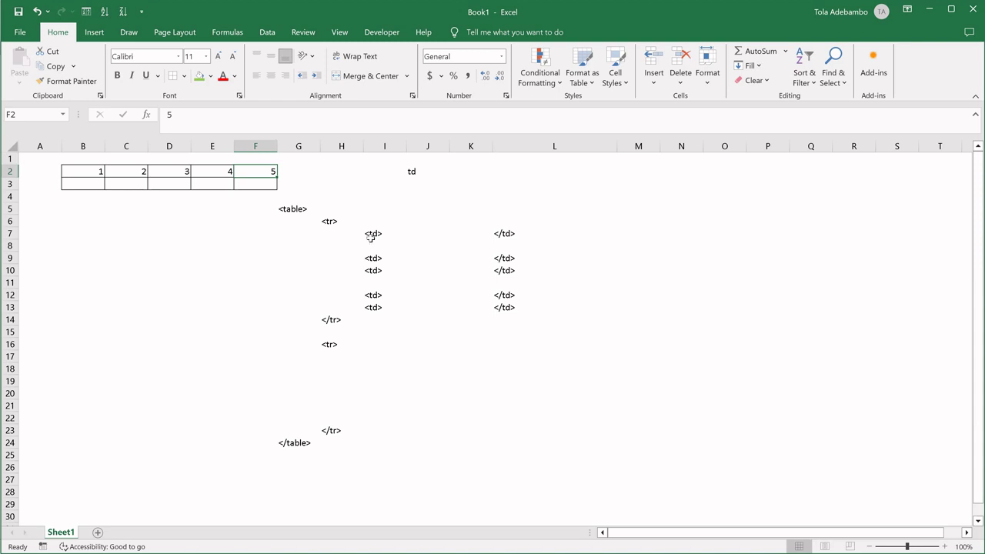
left_click_drag(374, 233, 502, 236)
left_click(380, 260)
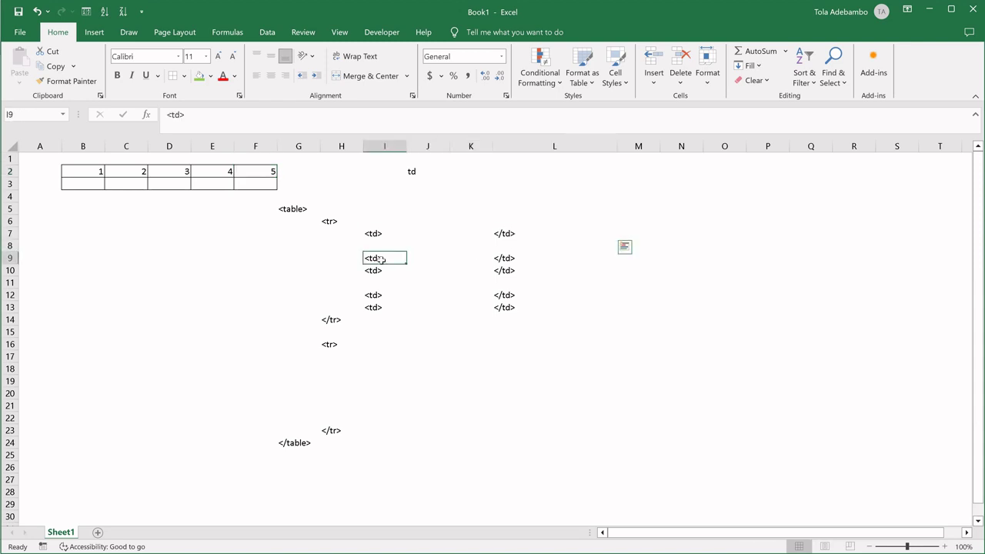
left_click(380, 270)
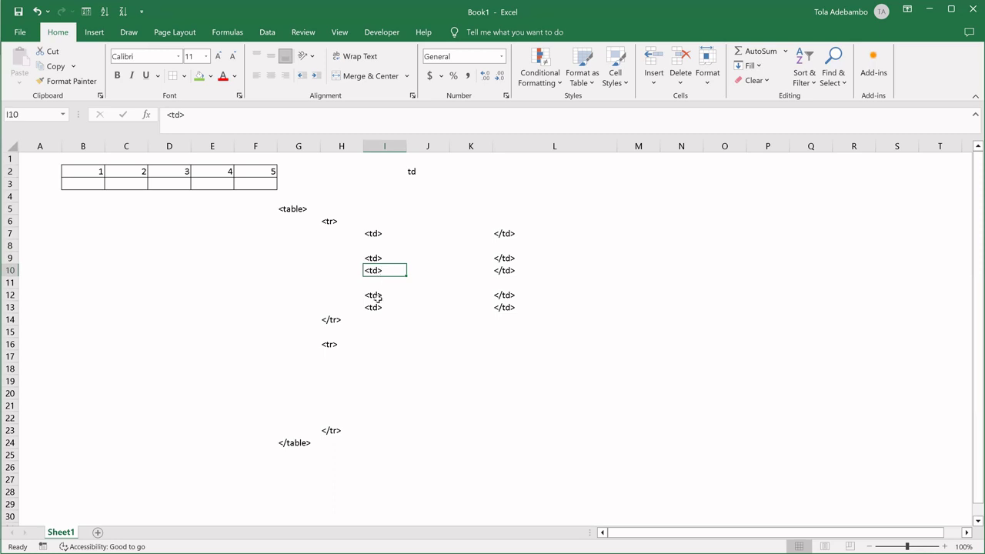
left_click(378, 297)
left_click(377, 309)
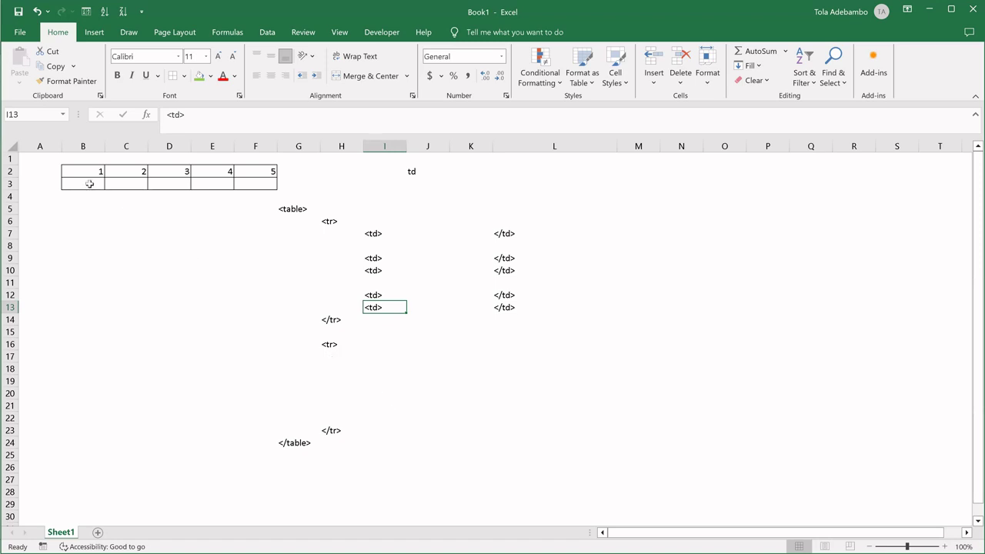
- Copy the block of <td> tag pairs in I7:L13 into the second <tr> section, starting in I17
left_click_drag(89, 184, 251, 184)
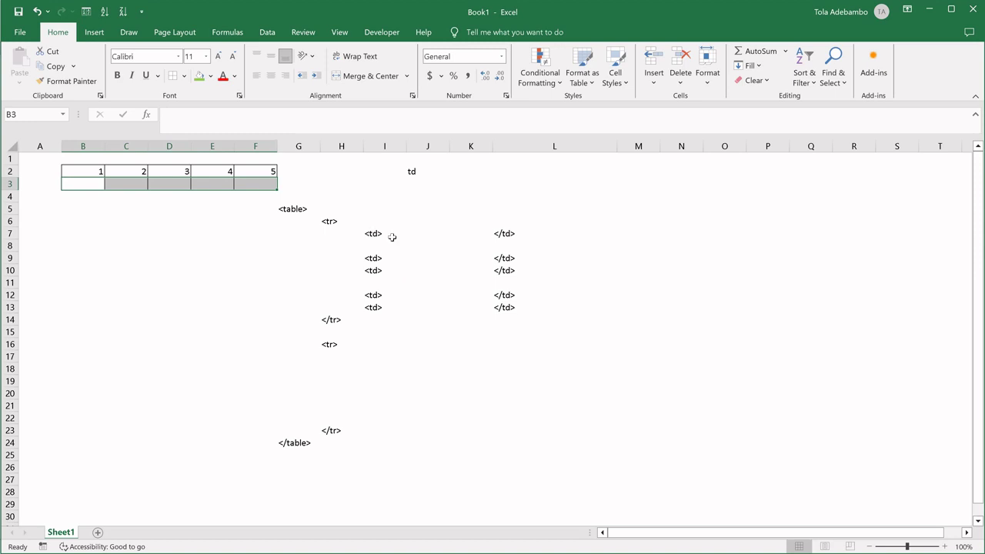
left_click_drag(391, 237, 499, 307)
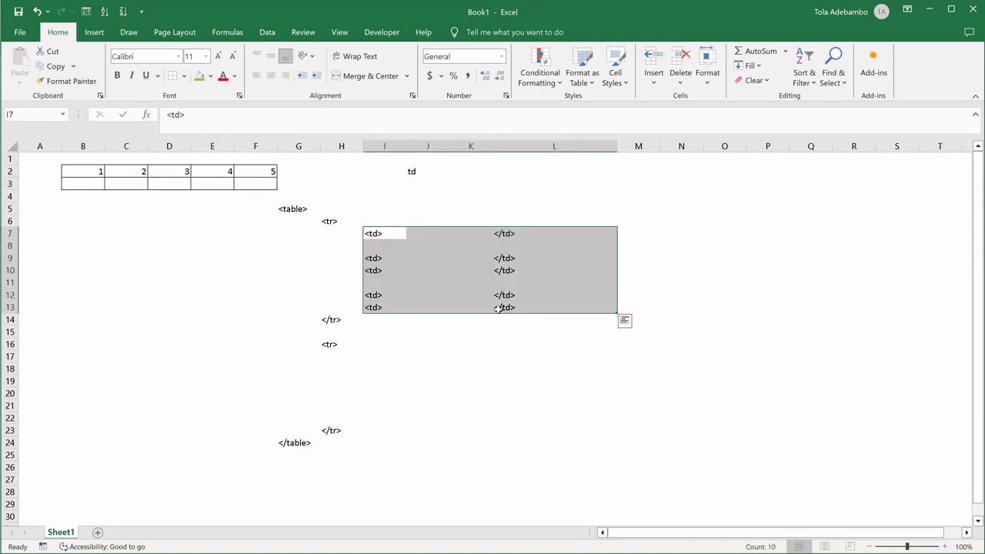
key("ctrl+c")
left_click(369, 366)
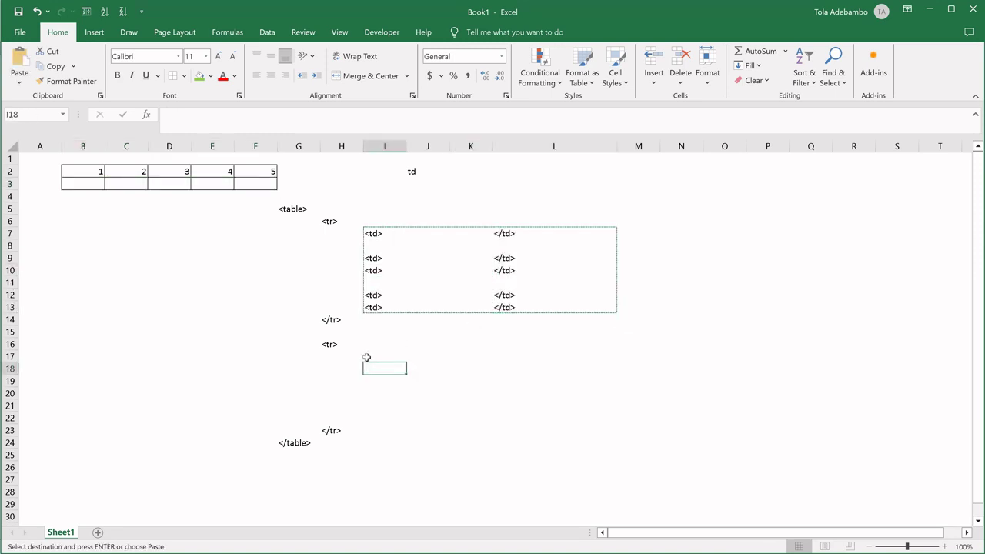
left_click(367, 357)
key("ctrl+v")
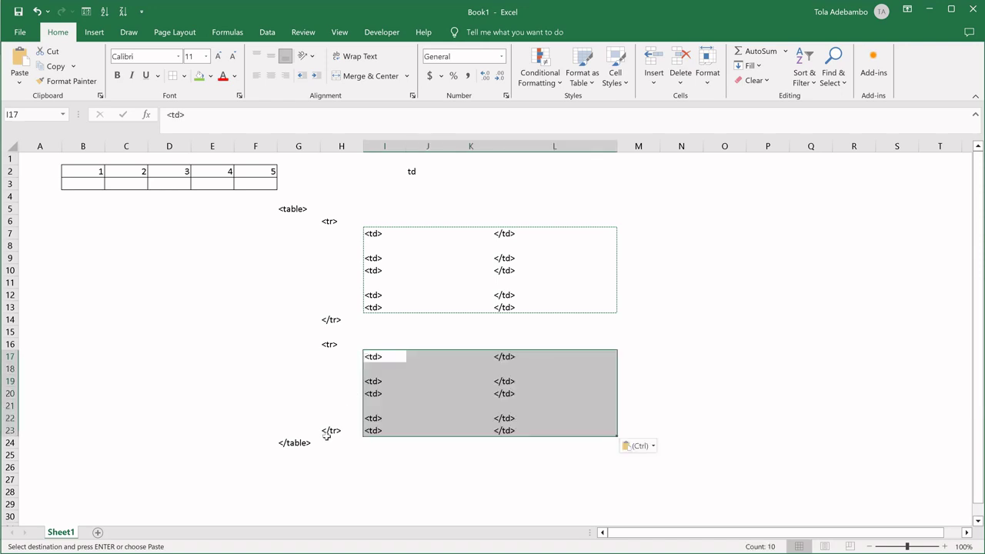
- Move the closing </tr> and </table> tags in G23:H24 down one row so that the block starts in G24
left_click_drag(292, 434, 334, 448)
key("ctrl+c")
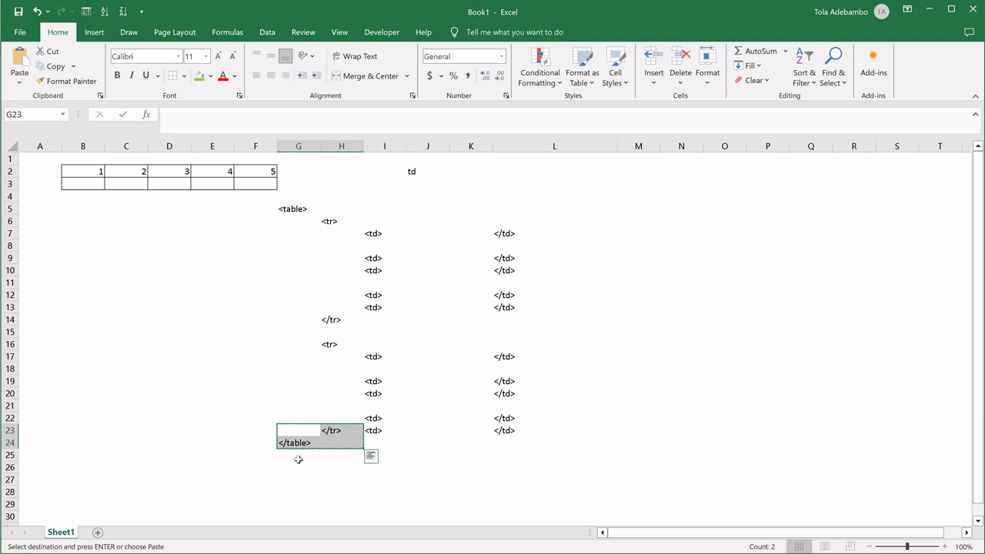
left_click(299, 443)
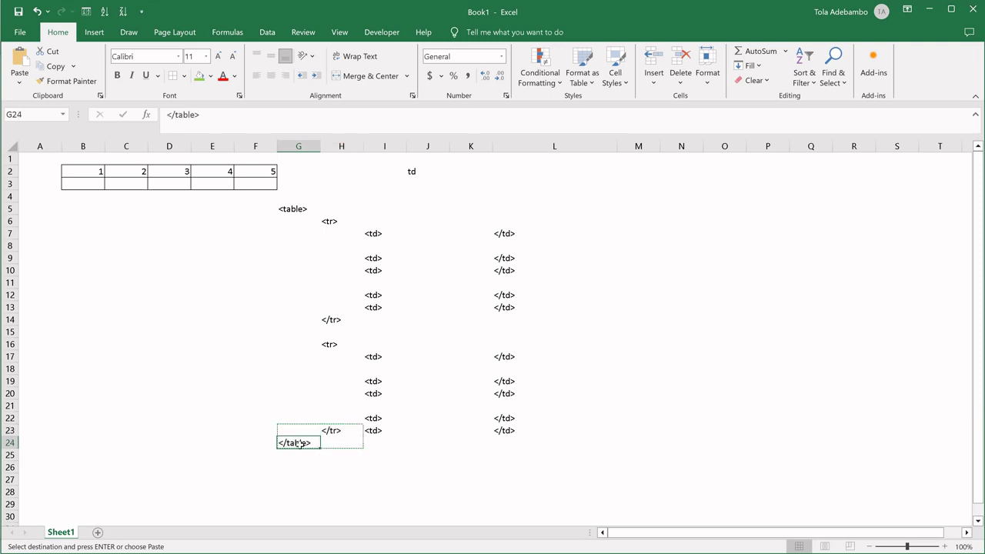
key("Return")
left_click(455, 467)
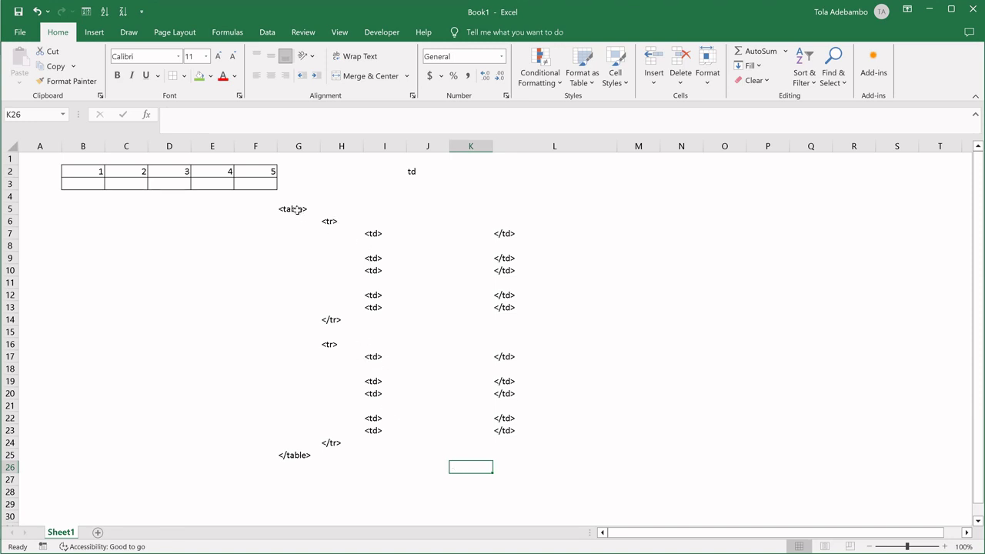
- Fill the first row's <td> pairs with the values 1 to 5 in J7, J9, J10, J12 and J13
left_click_drag(296, 209, 518, 449)
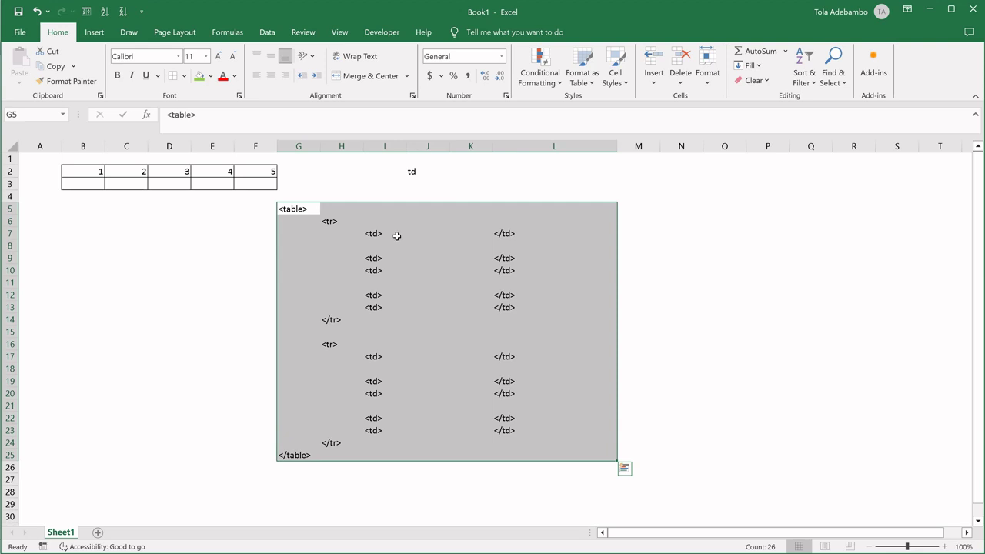
left_click_drag(97, 170, 260, 195)
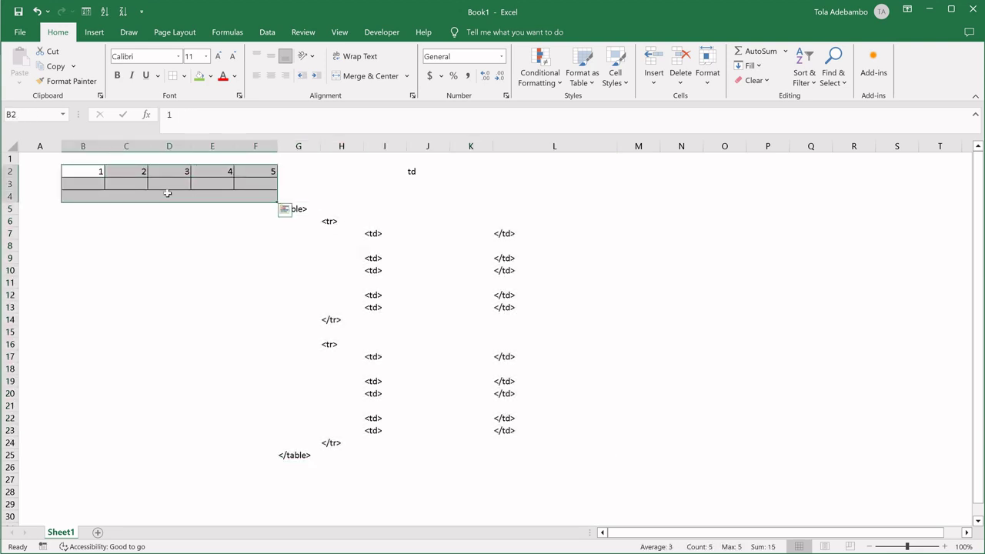
left_click(100, 171)
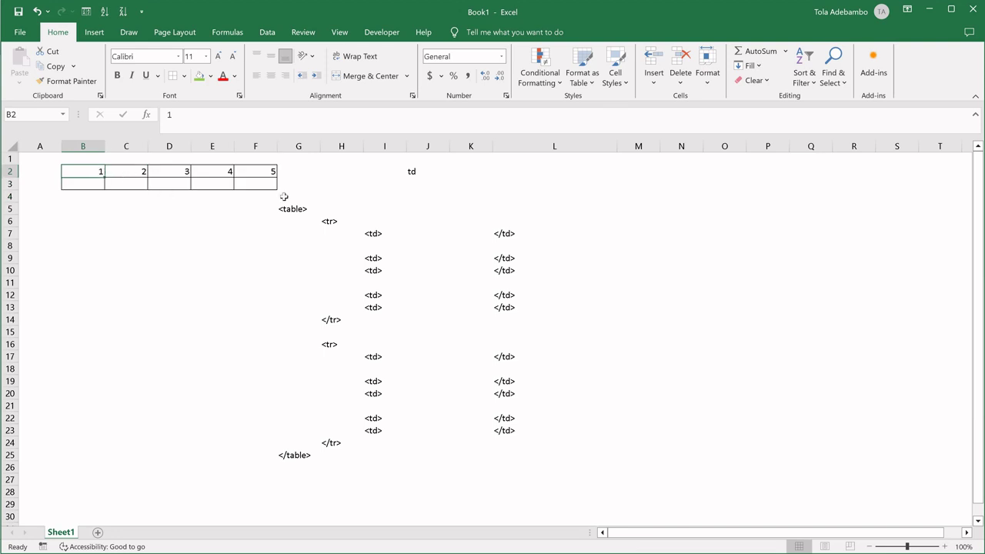
left_click(433, 233)
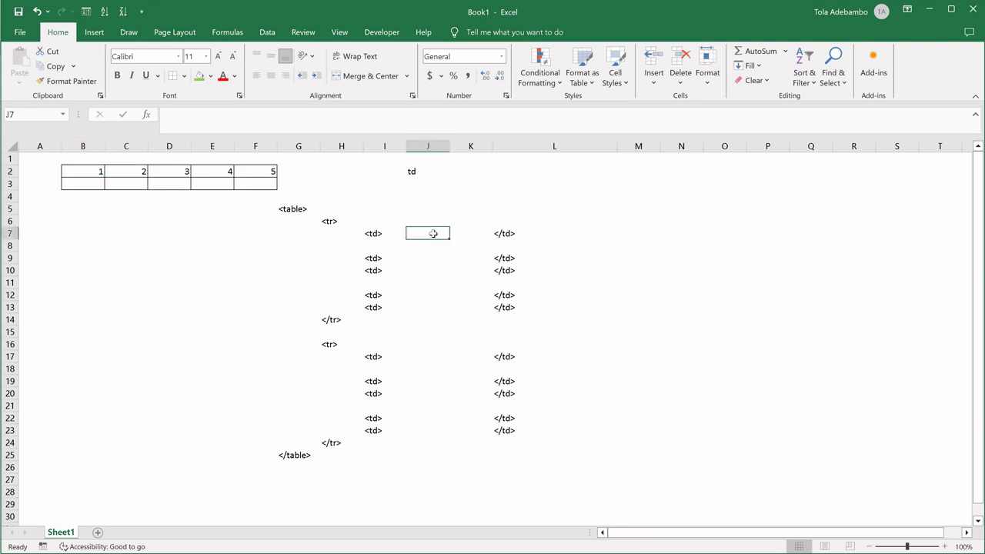
type("1")
left_click(422, 258)
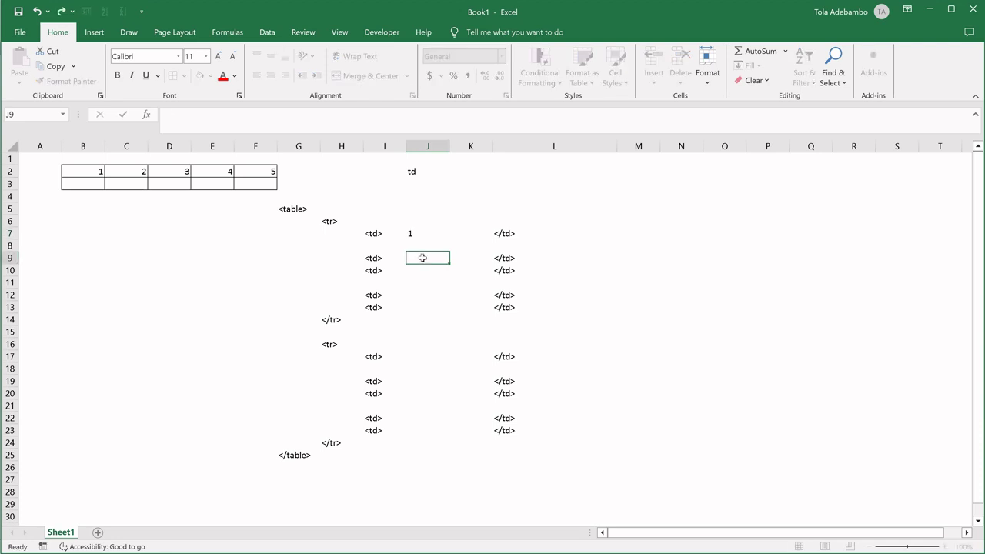
type("2")
left_click(422, 271)
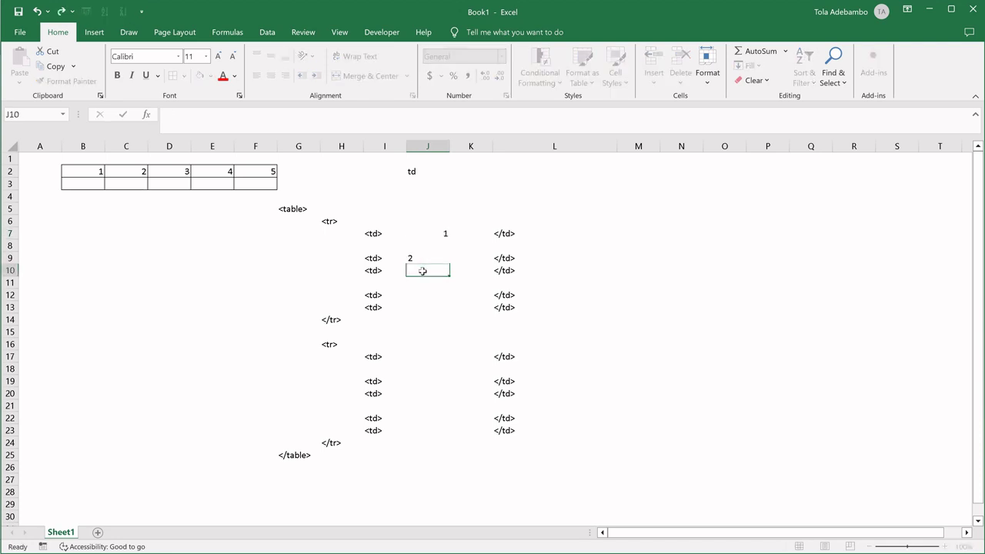
type("3")
left_click(427, 294)
type("4")
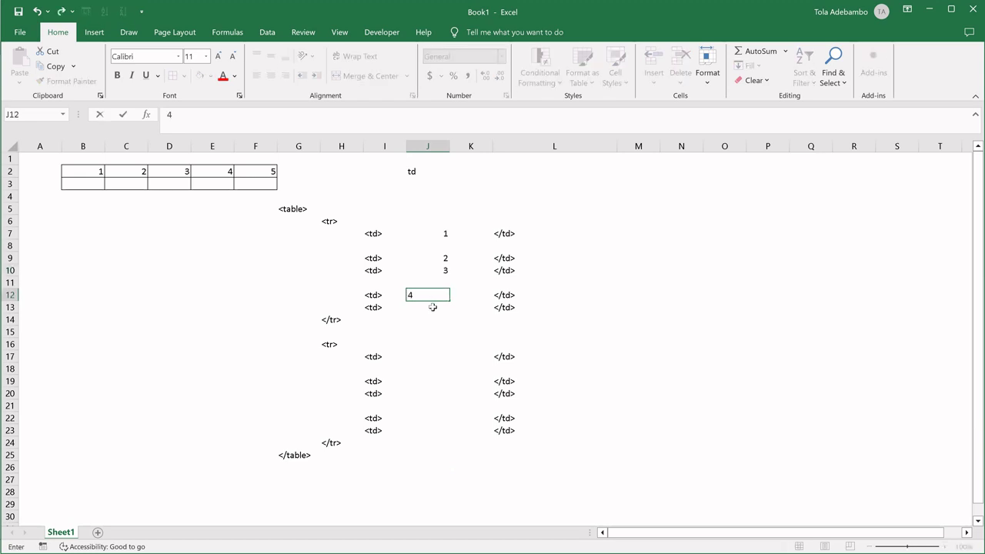
left_click(432, 307)
type("5")
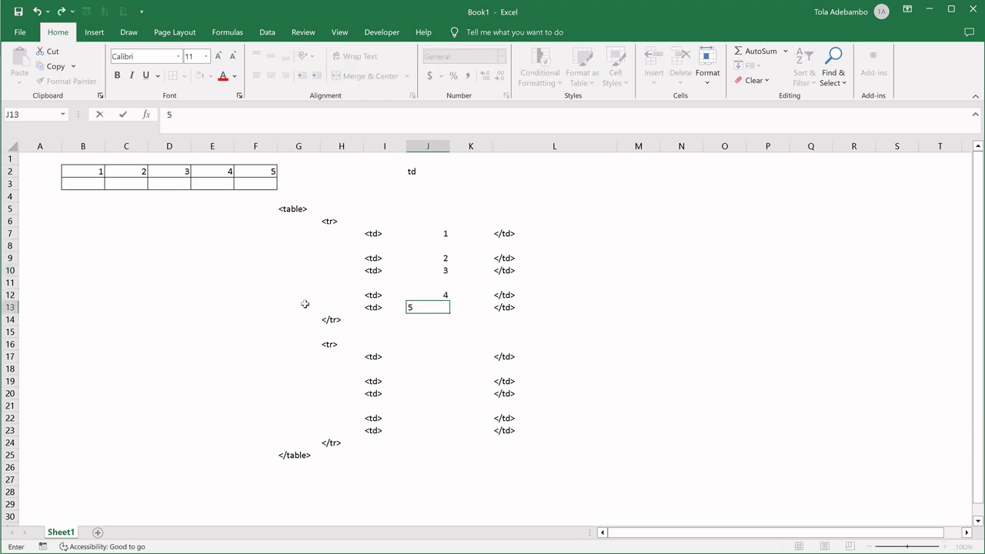
- Enter the letters A, B, C, D and E in the second table row, cells B3 to F3
left_click(98, 181)
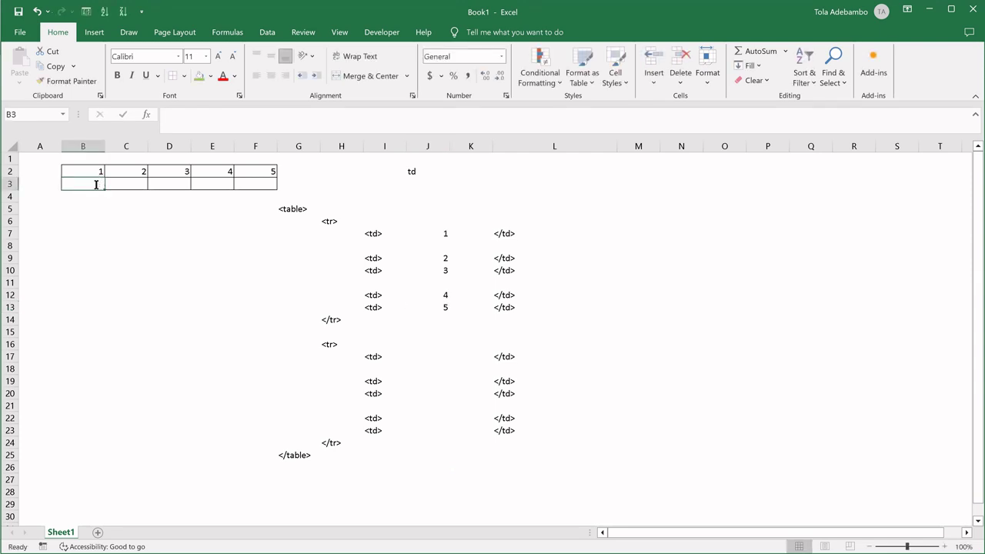
type("A")
key("Tab")
type("B")
key("Tab")
type("C")
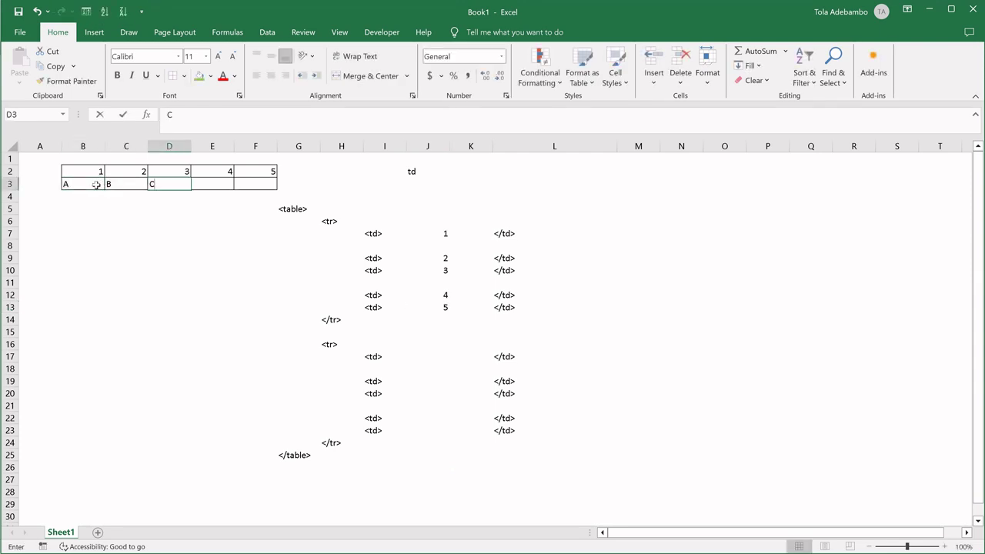
key("Tab")
type("D")
key("Tab")
type("E")
key("Tab")
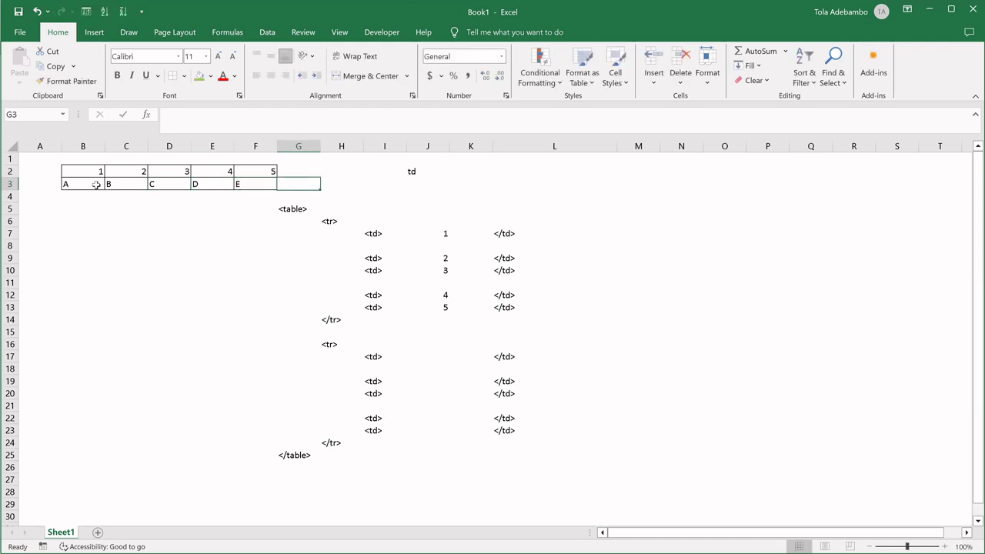
- Fill the second row's <td> pairs with the letters A to E in J17, J19, J20, J22 and J23
left_click(662, 221)
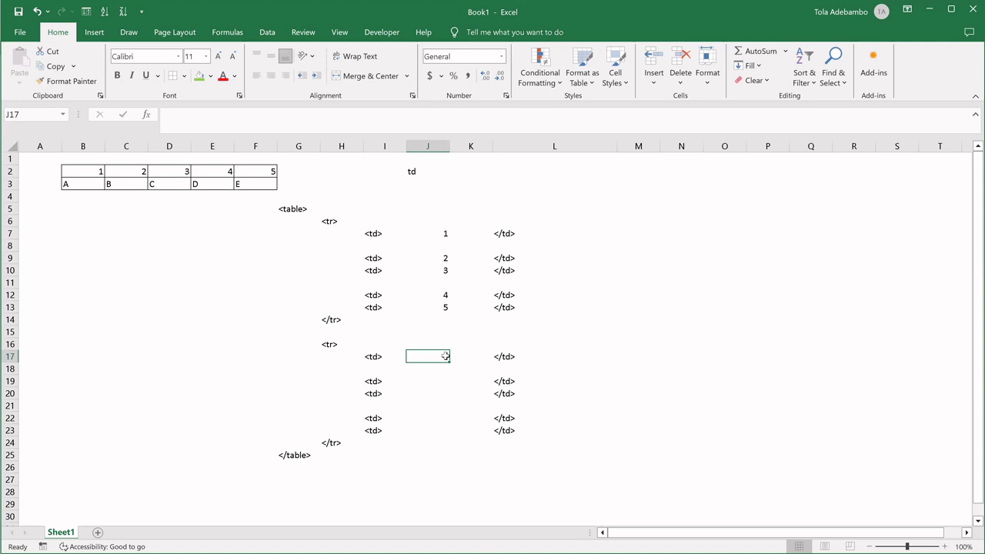
type("A")
key("Down")
key("Down")
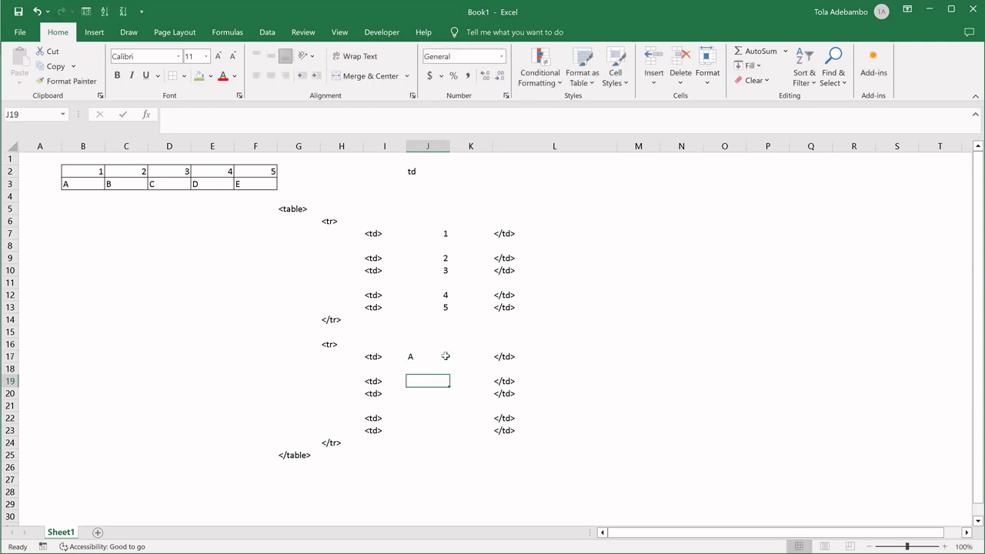
type("B")
key("Down")
type("C")
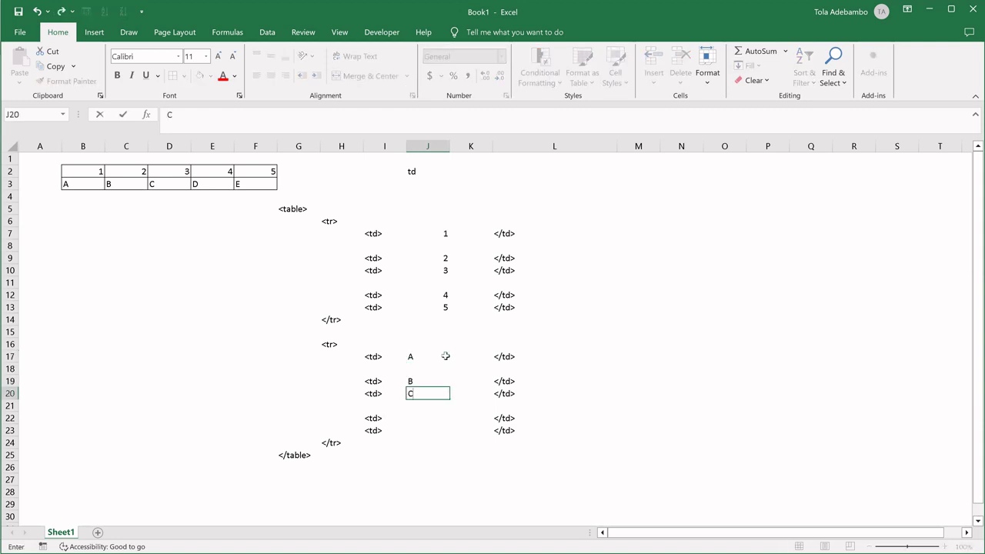
key("Down")
key("Down")
type("D")
key("Down")
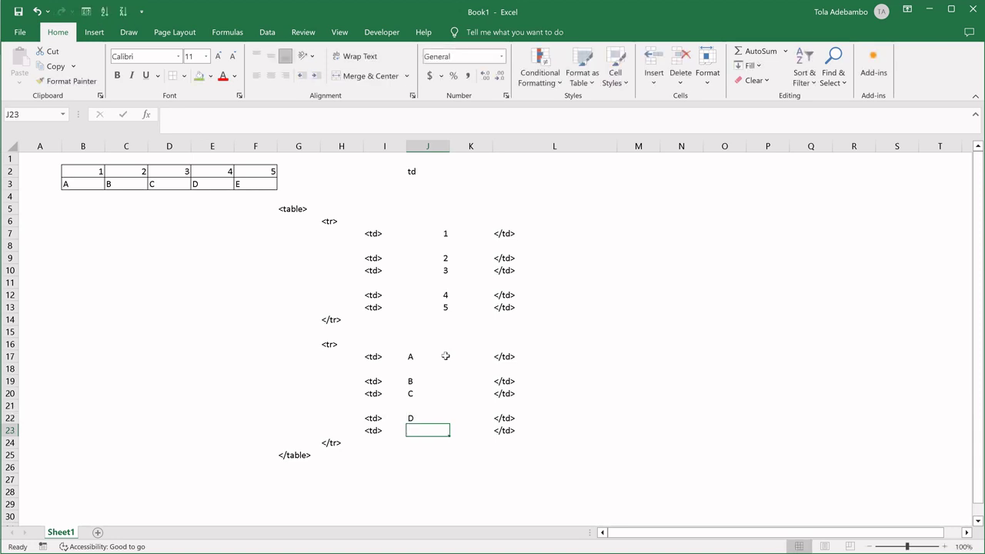
type("E")
left_click(901, 327)
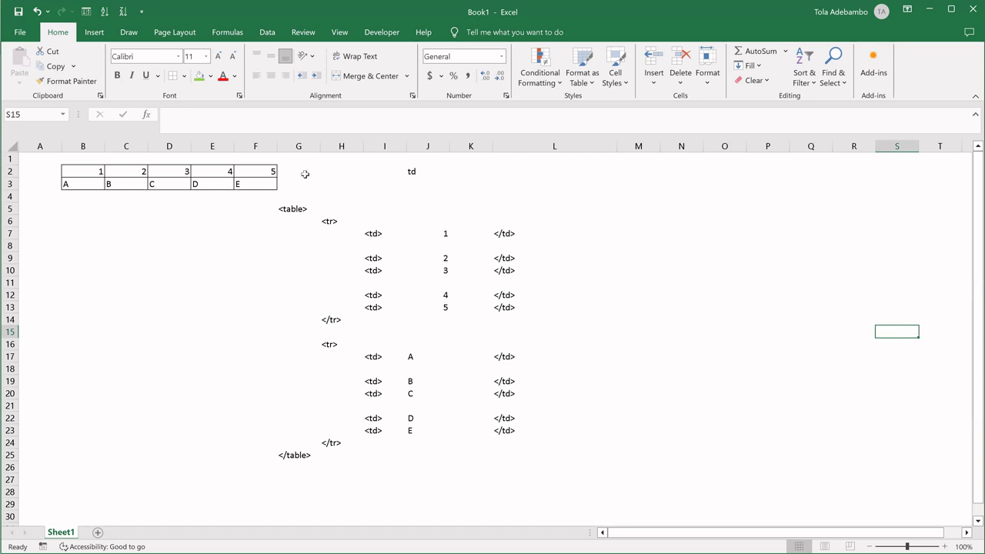
- Clear the whole tag layout from G2:L27, keeping only the bordered table
left_click(431, 181)
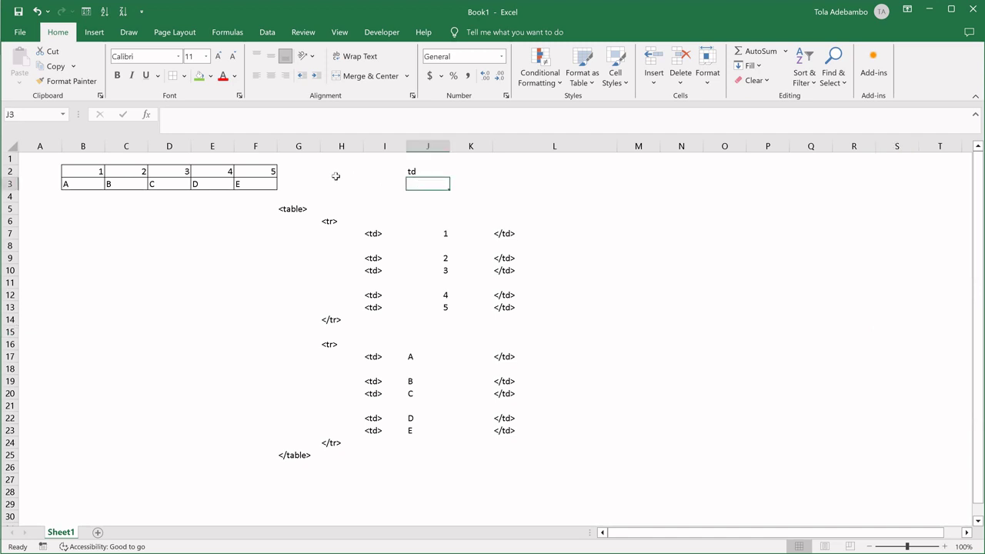
left_click(323, 176)
left_click_drag(300, 174, 541, 478)
key("Delete")
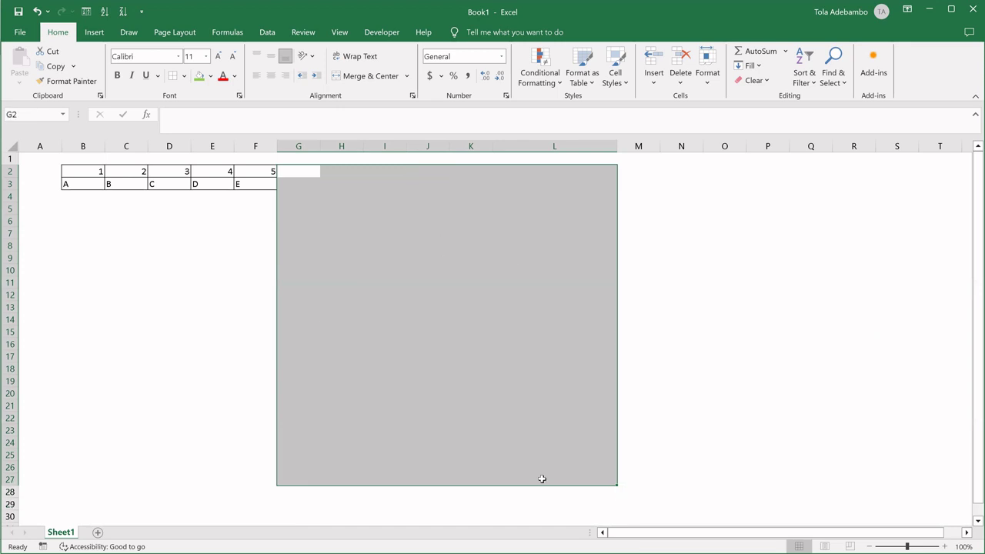
left_click(315, 402)
left_click(389, 235)
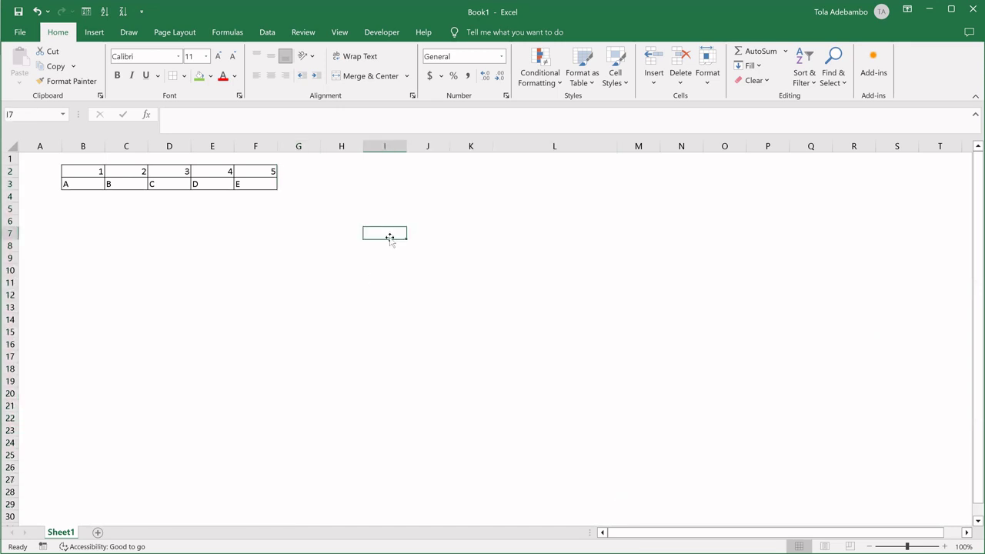
- Enter the opening tag <table> in H2 and the closing tag </table> in H27 for the bordered table B2:F3
left_click(327, 196)
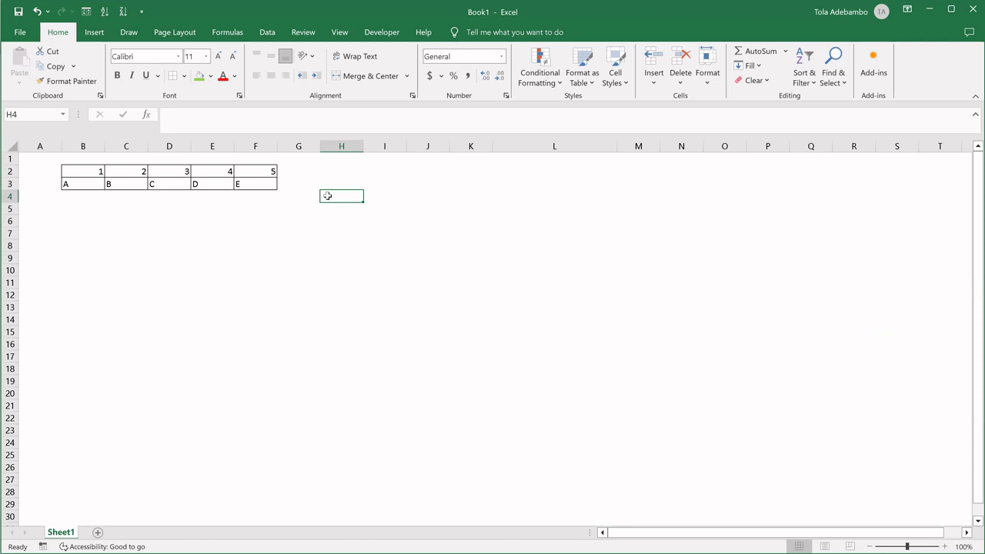
left_click(342, 160)
left_click(343, 171)
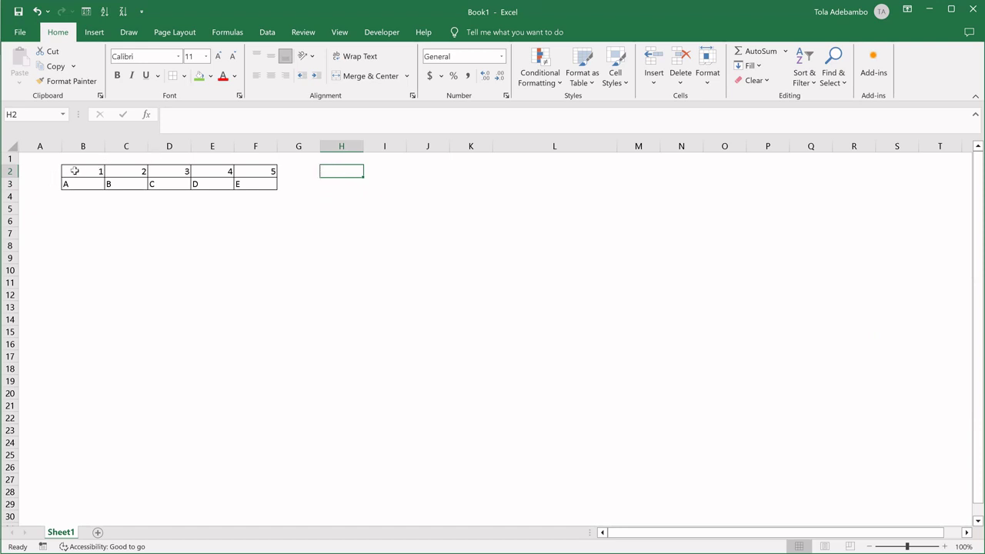
left_click_drag(72, 169, 260, 185)
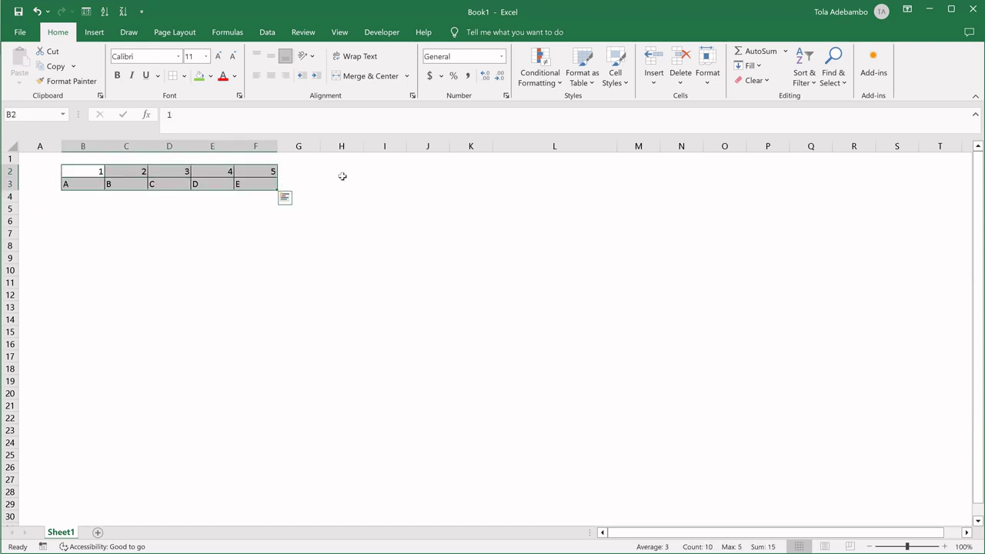
left_click(347, 176)
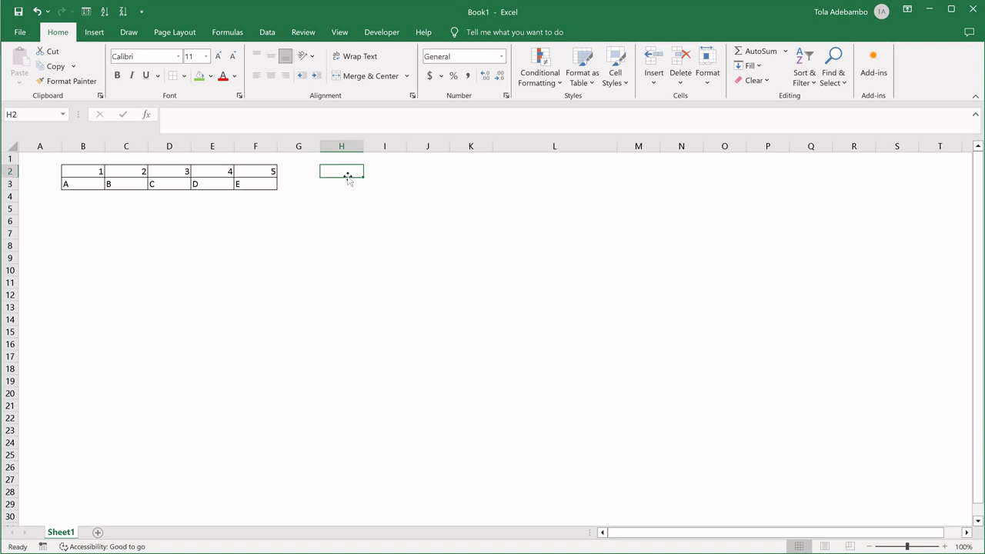
type("<tab")
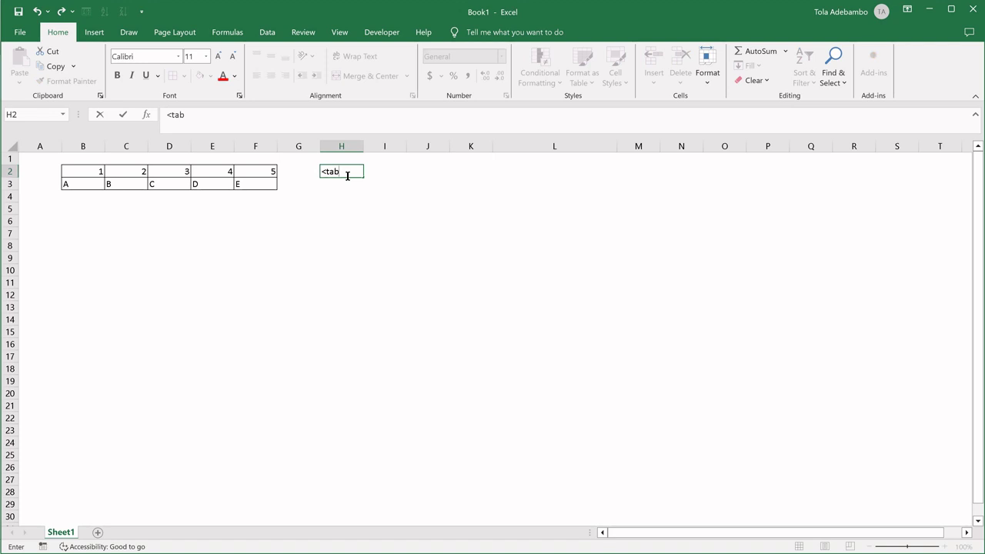
type("le>")
left_click(323, 466)
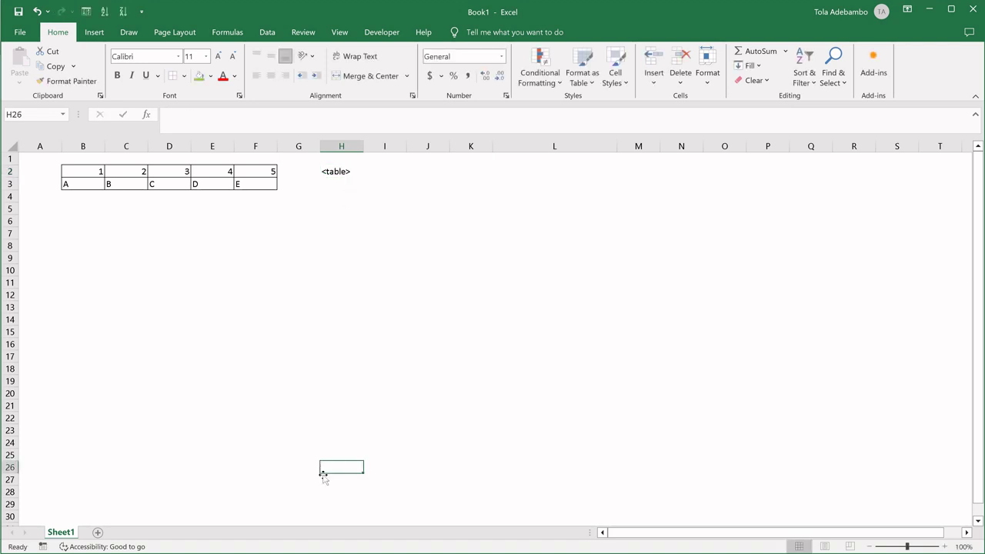
left_click(323, 482)
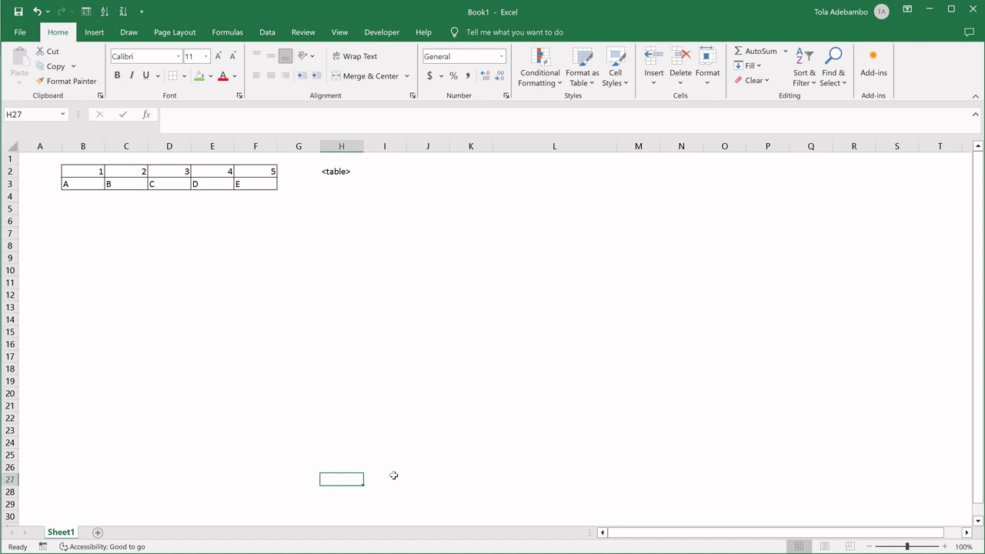
type("<")
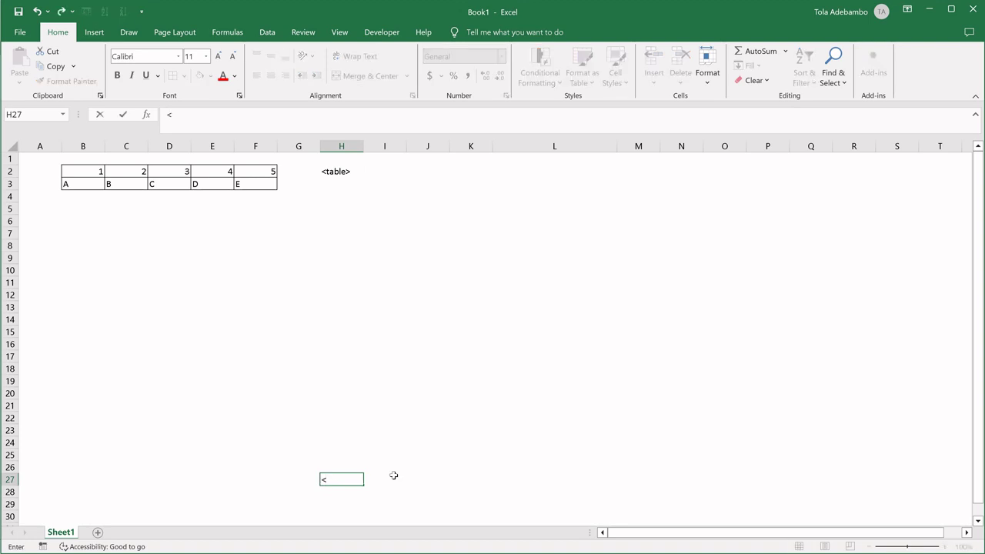
type("/table>")
left_click(435, 480)
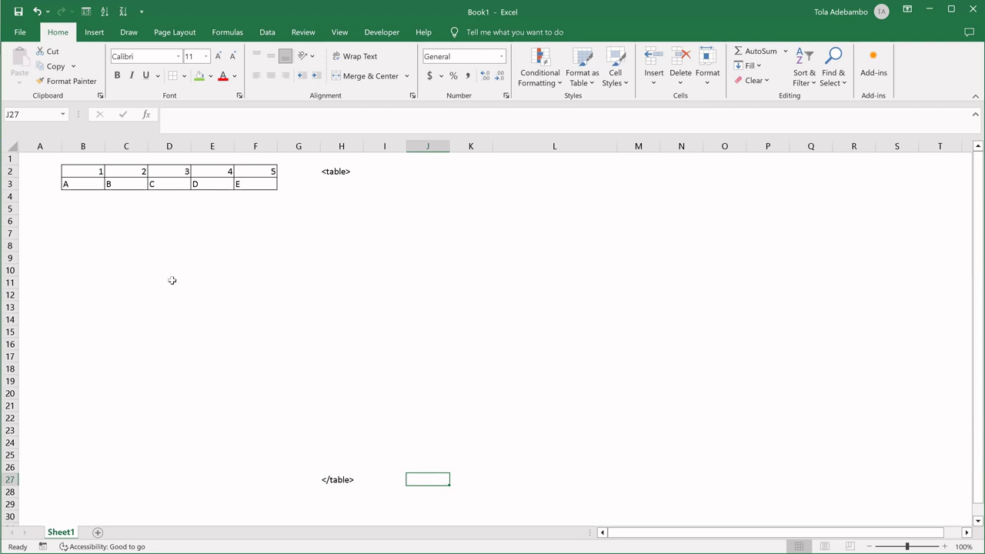
left_click(68, 171)
left_click_drag(68, 171, 264, 191)
left_click(498, 222)
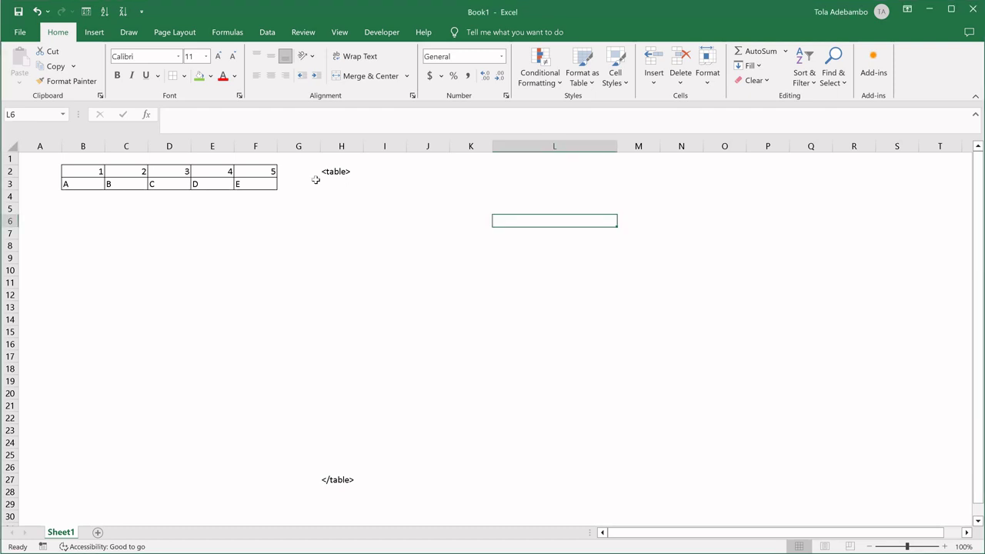
- Enter the first row's opening tag <tr> in I3 and its closing tag </tr> in I13
left_click(373, 192)
left_click(369, 180)
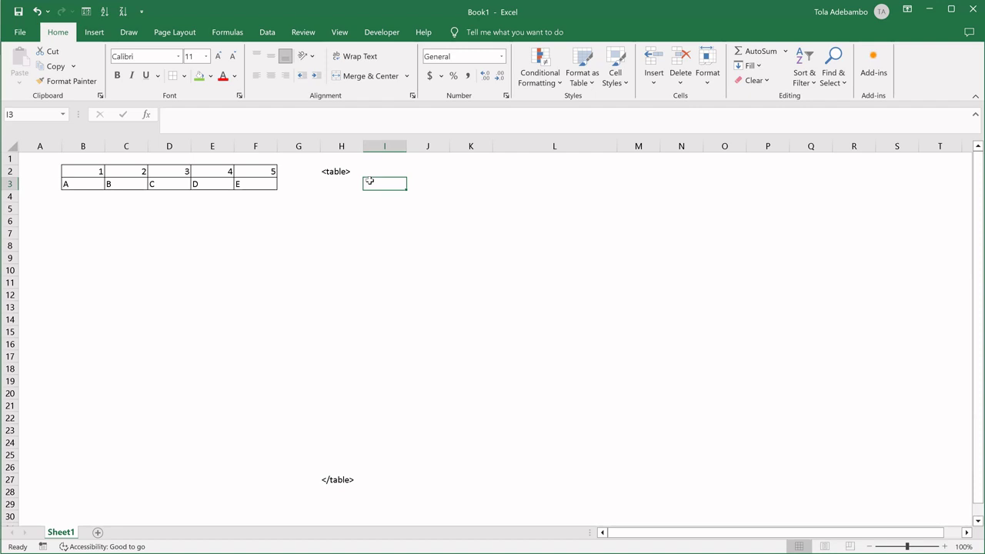
type("<tr")
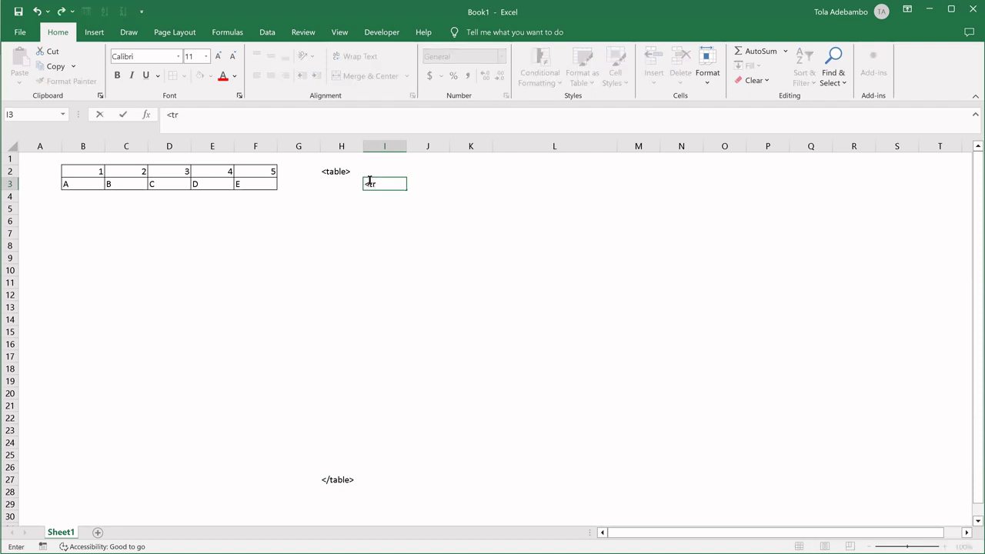
type(">")
left_click(376, 304)
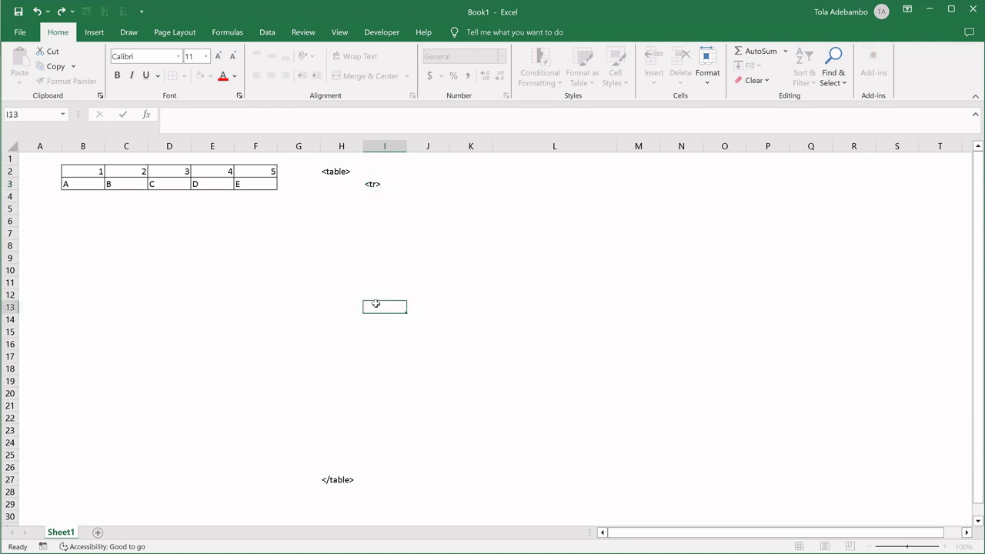
type("</tr>")
- Enter the second row's opening tag <tr> in I14 and its closing tag </tr> in I26
left_click(377, 322)
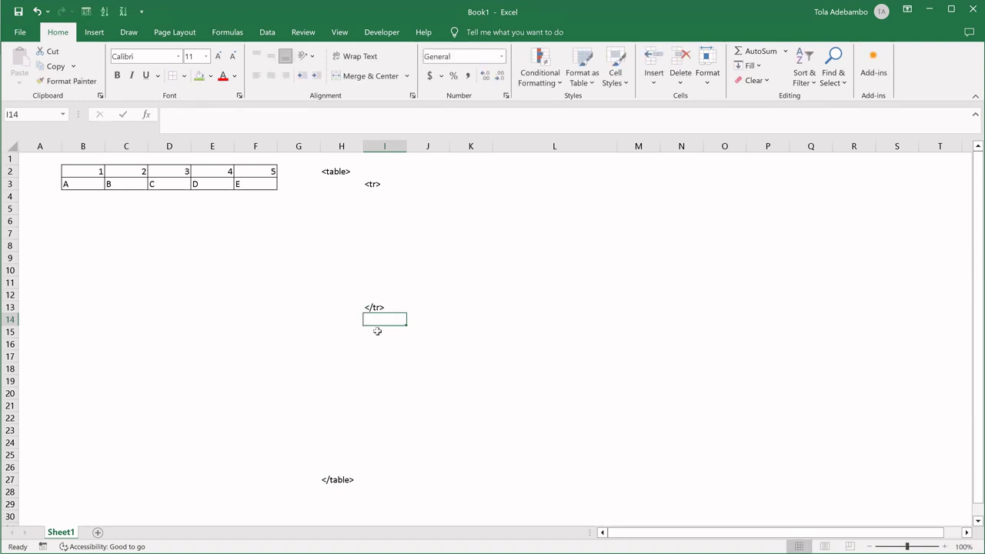
type("<tr>")
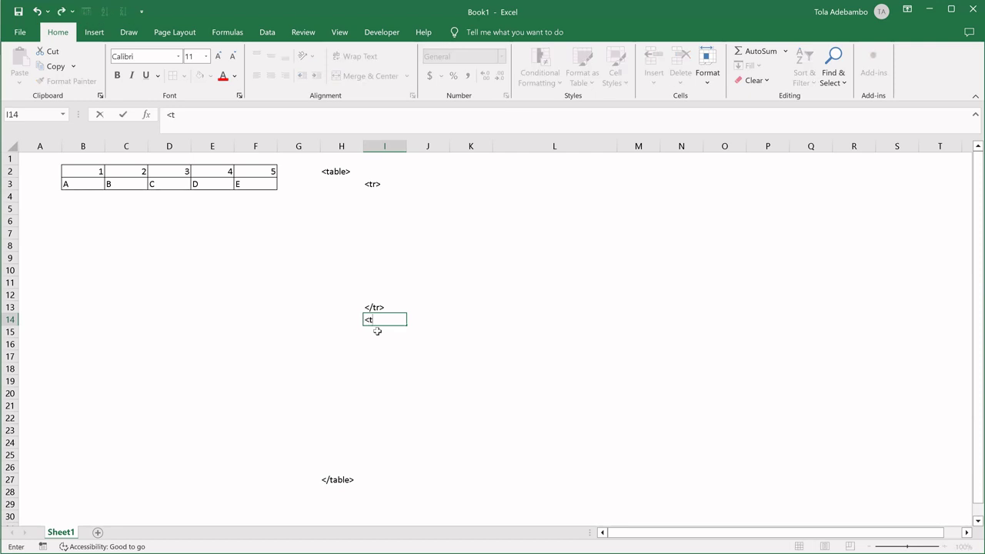
left_click(371, 468)
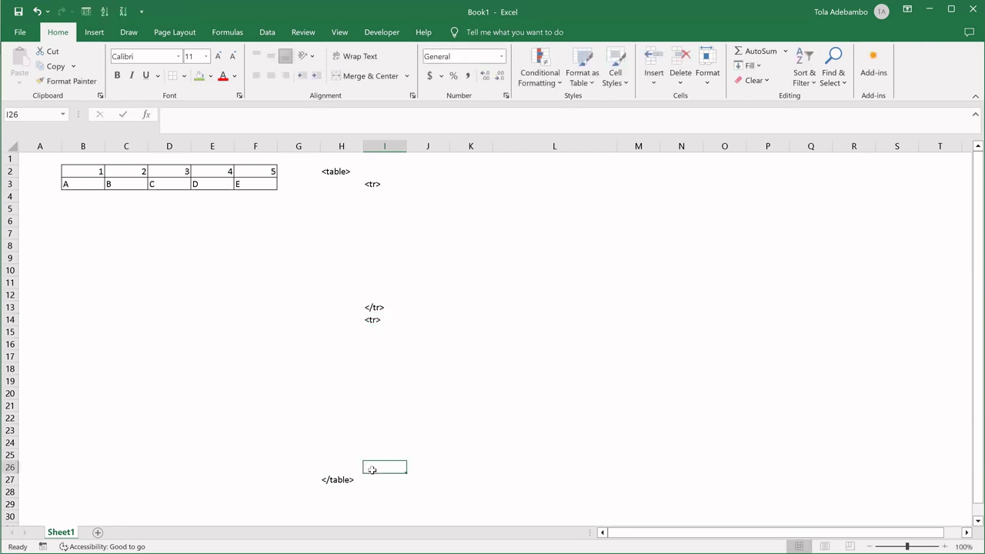
type("</tr")
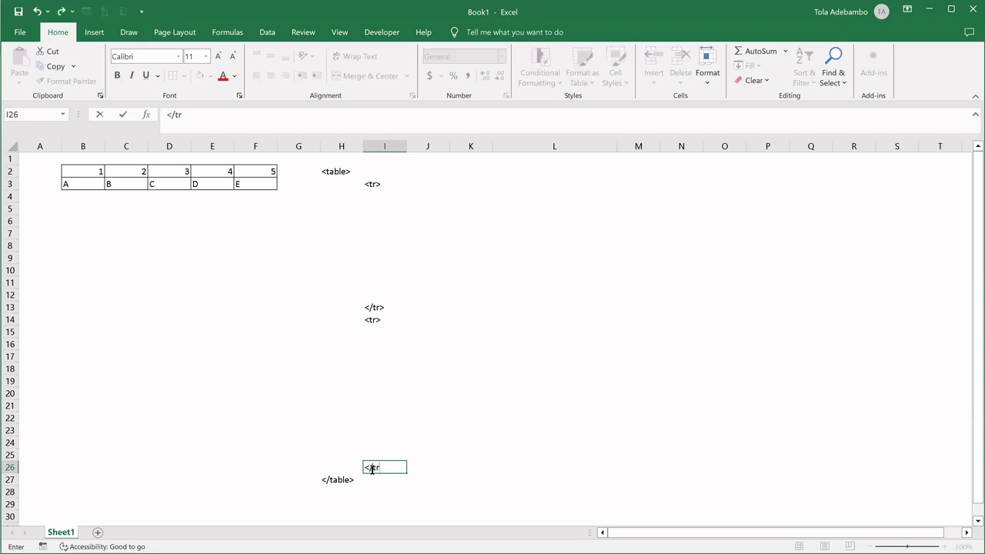
type(">")
left_click(378, 285)
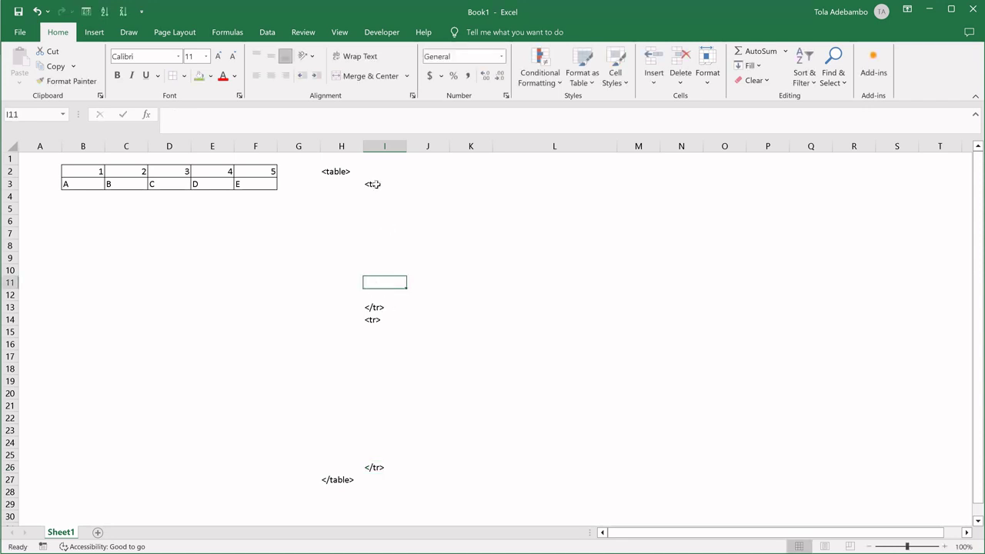
- Examine how the two <tr> pairs in column I match table rows B2:F2 and B3:F3, highlighting each range
left_click_drag(373, 184, 395, 453)
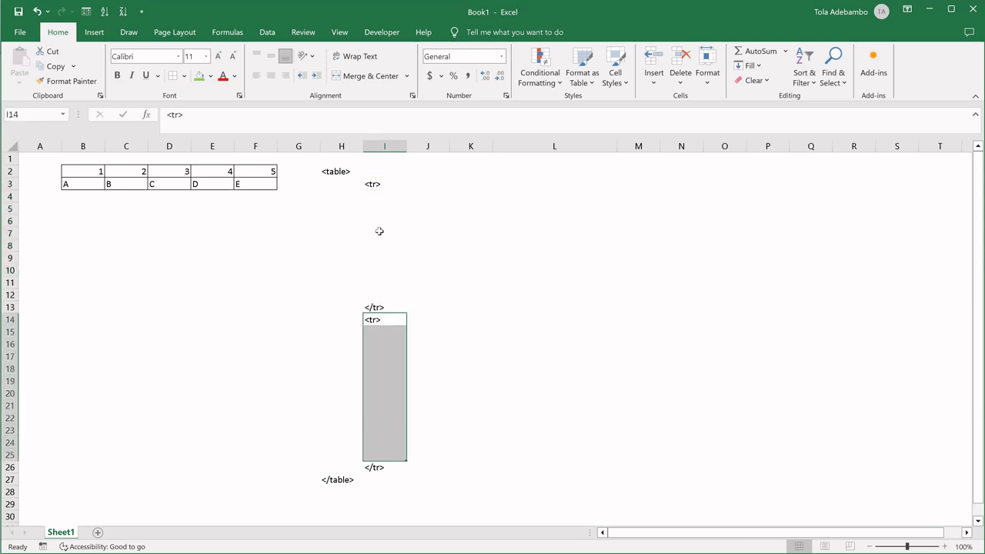
left_click_drag(372, 184, 385, 463)
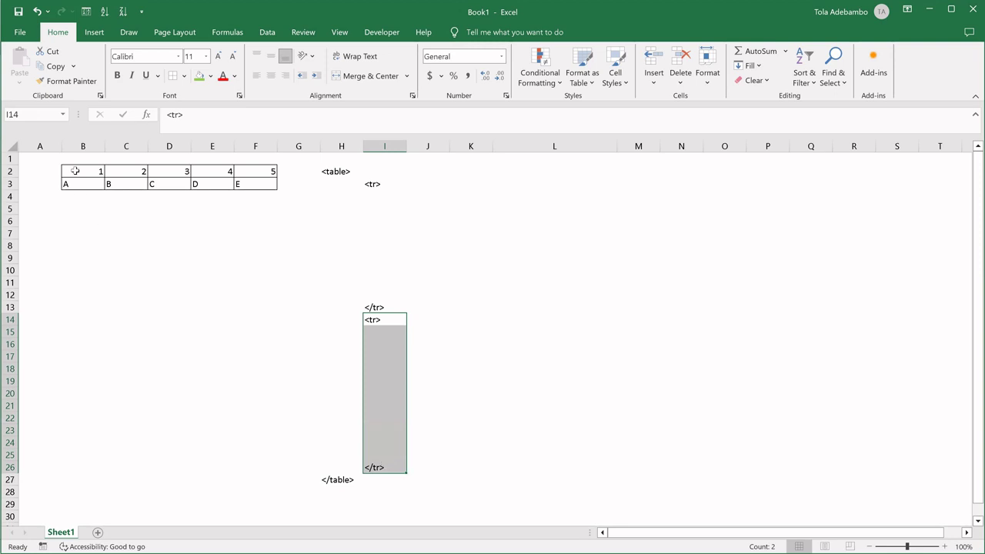
left_click_drag(75, 170, 259, 167)
left_click_drag(80, 183, 254, 185)
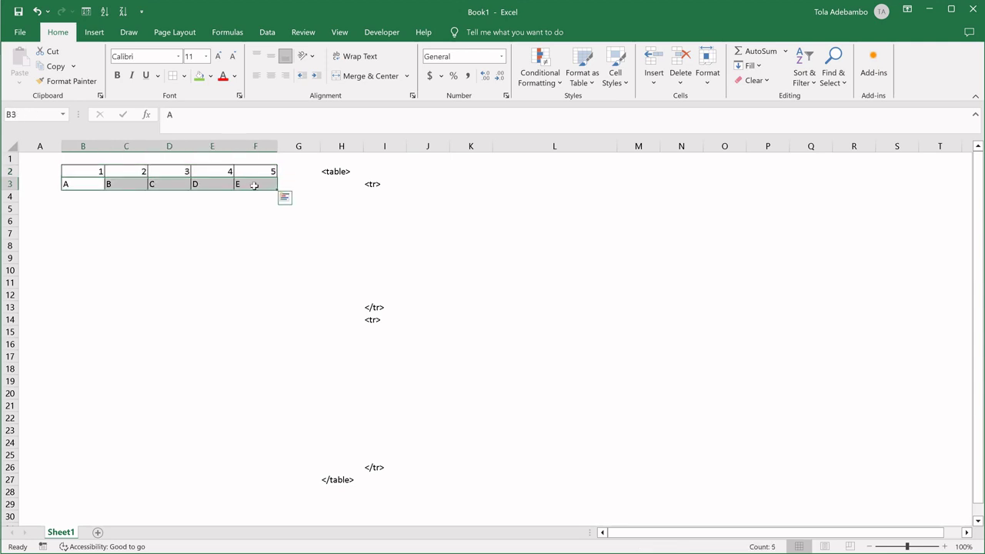
left_click_drag(81, 194, 253, 194)
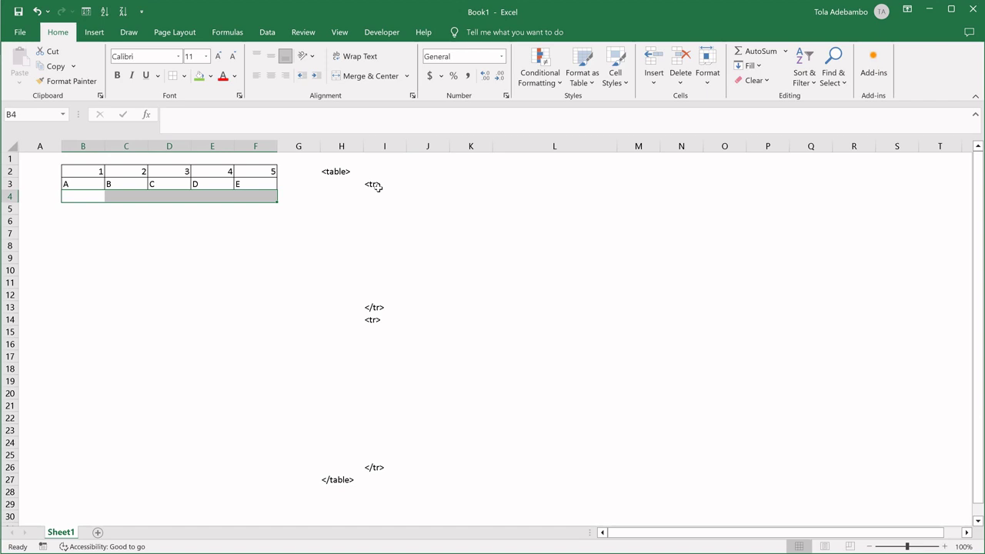
left_click(387, 198)
left_click(416, 200)
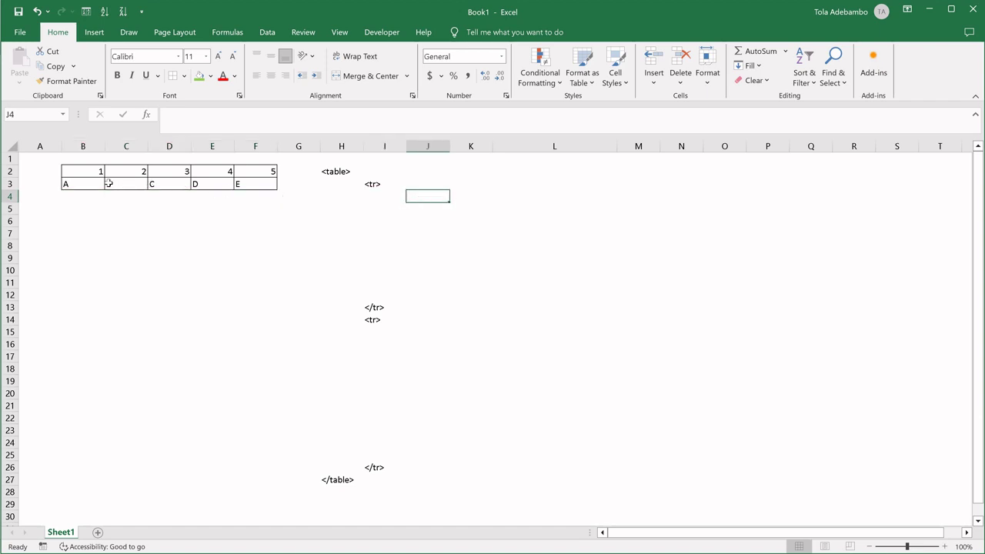
left_click_drag(85, 170, 255, 184)
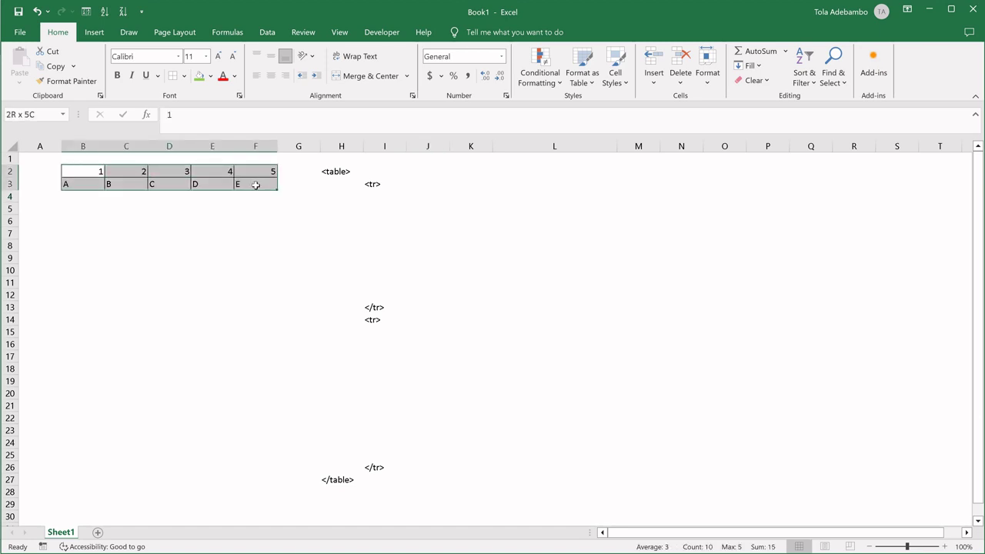
left_click(417, 199)
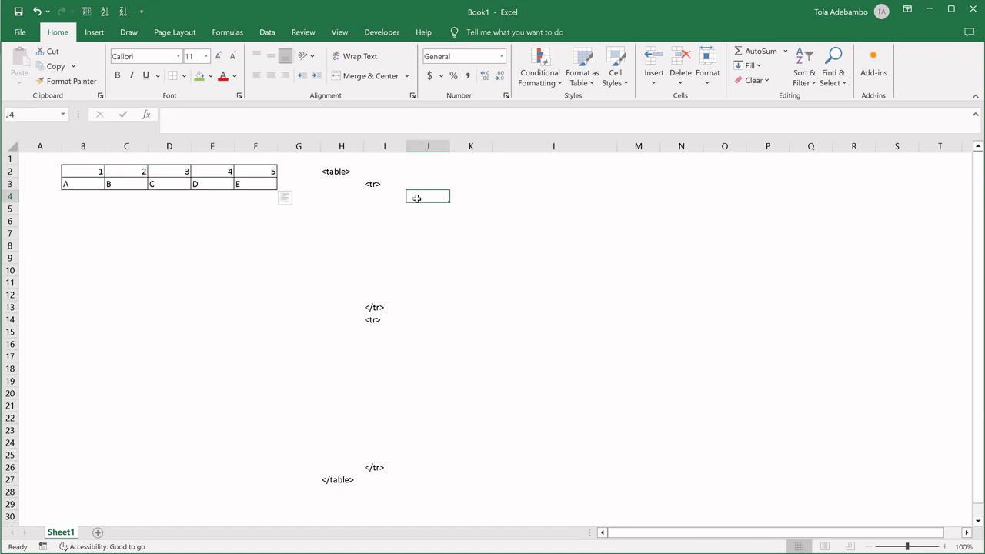
left_click(400, 194)
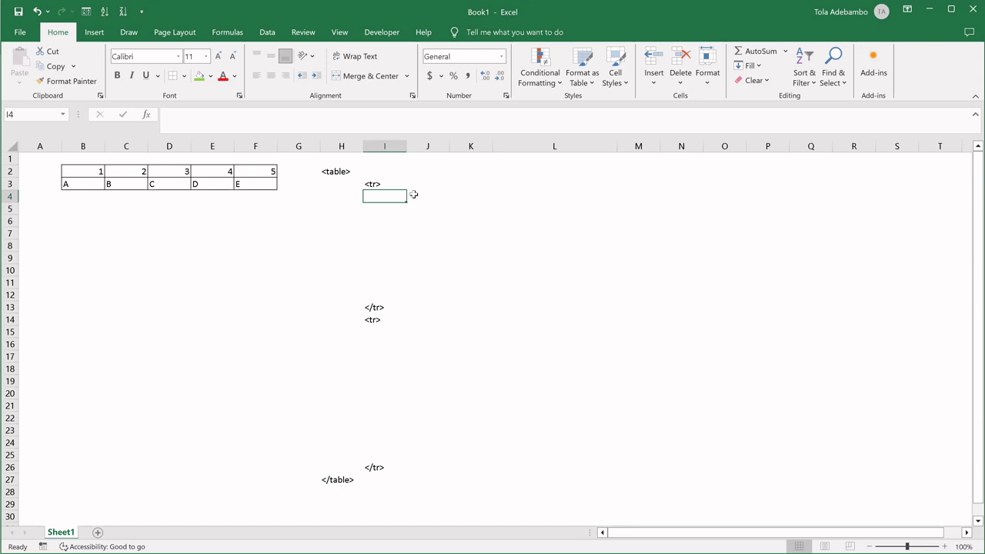
left_click(413, 195)
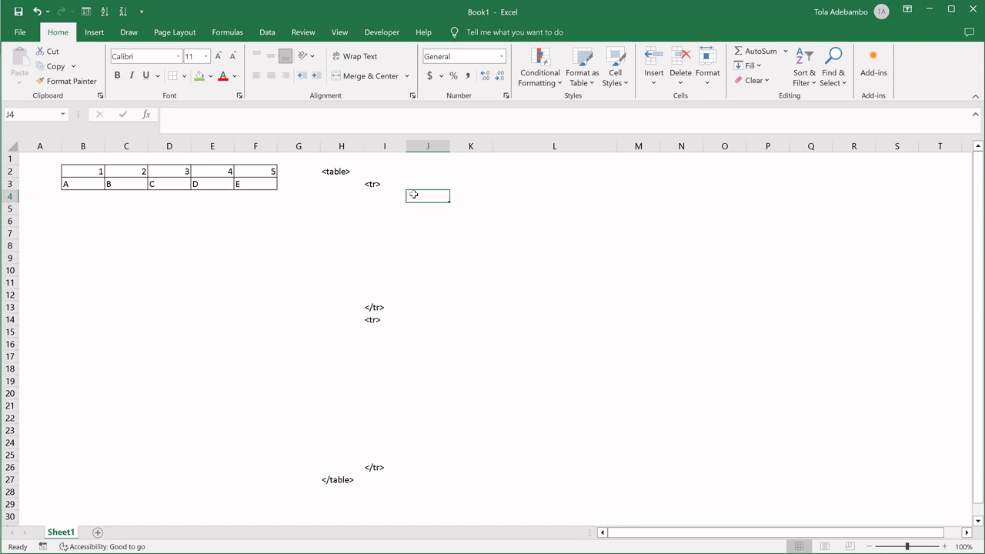